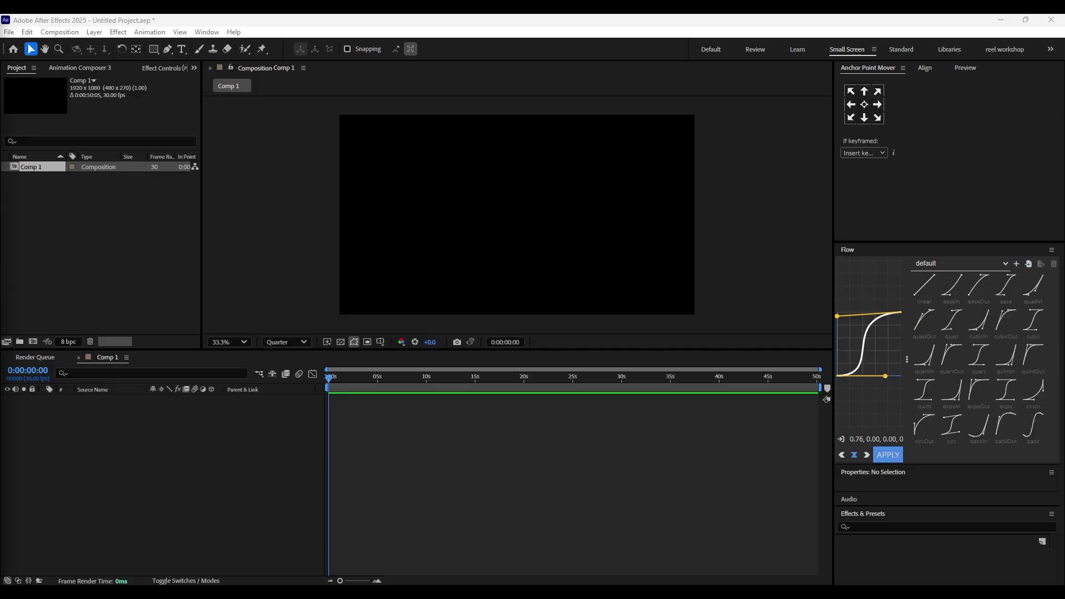
- Bring the kindpng_6610105.png wood texture into Comp 1 and scale it to 318% so it fills the frame
drag(0, 427, 257, 427)
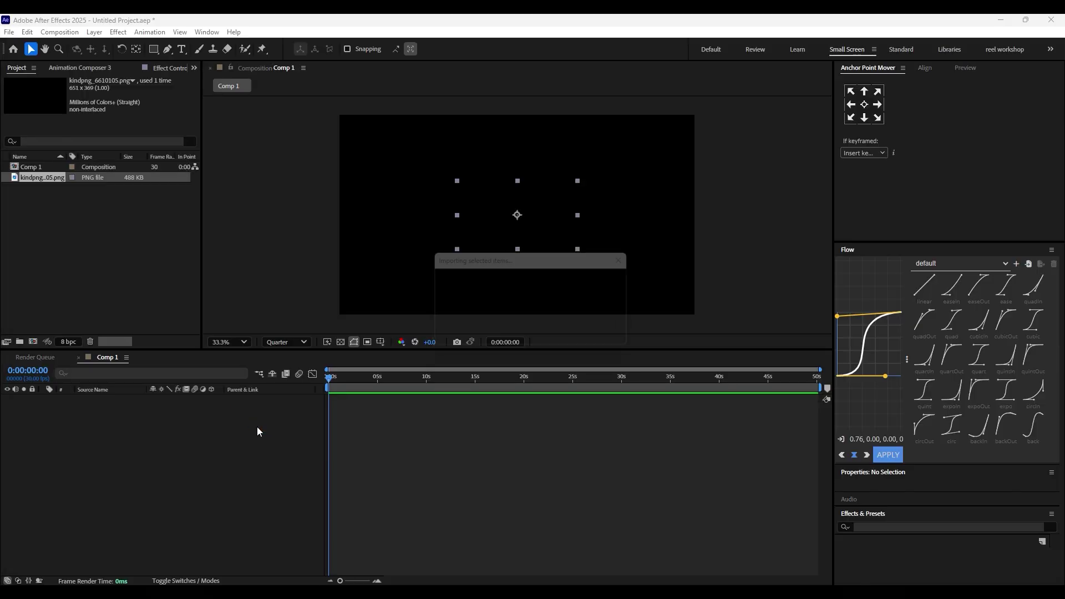
click(512, 207)
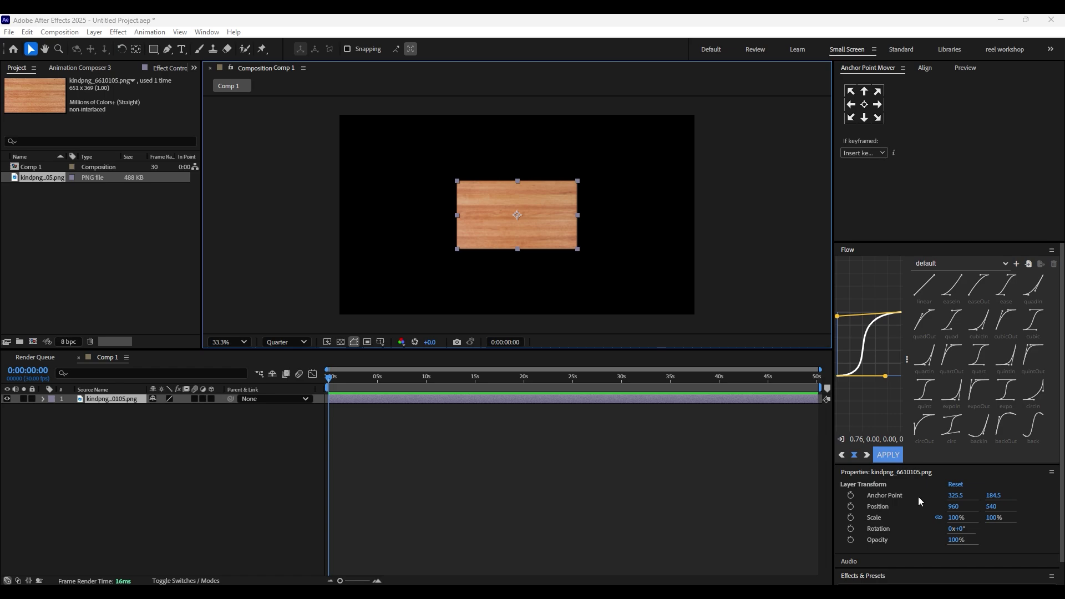
drag(953, 517, 1002, 445)
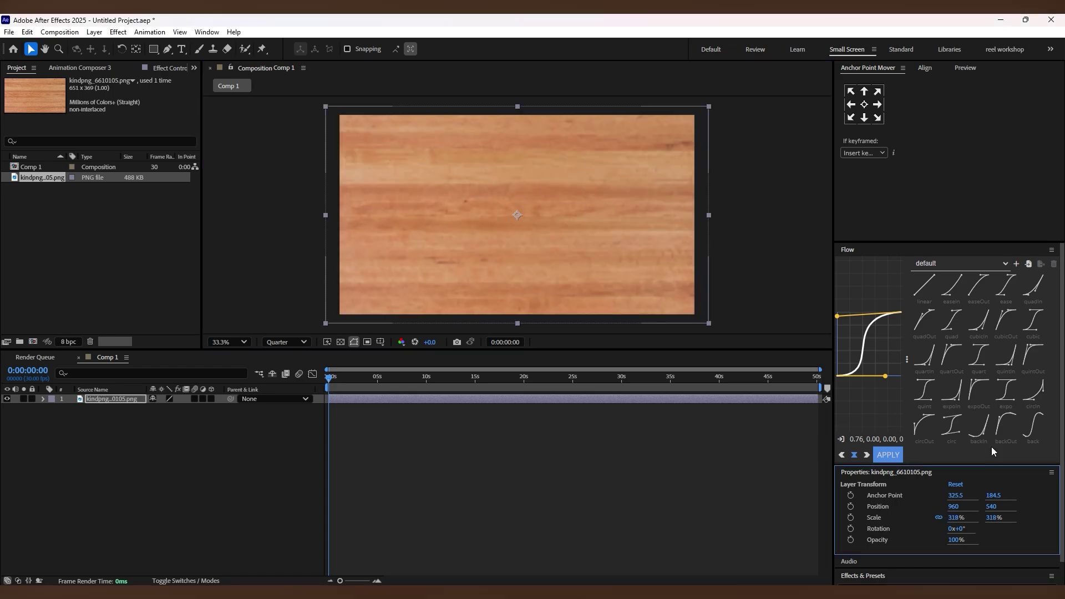
- Apply the Black & White effect to the wood layer with Reds at -66 and a dark red tint
key(ctrl+space)
text(black)
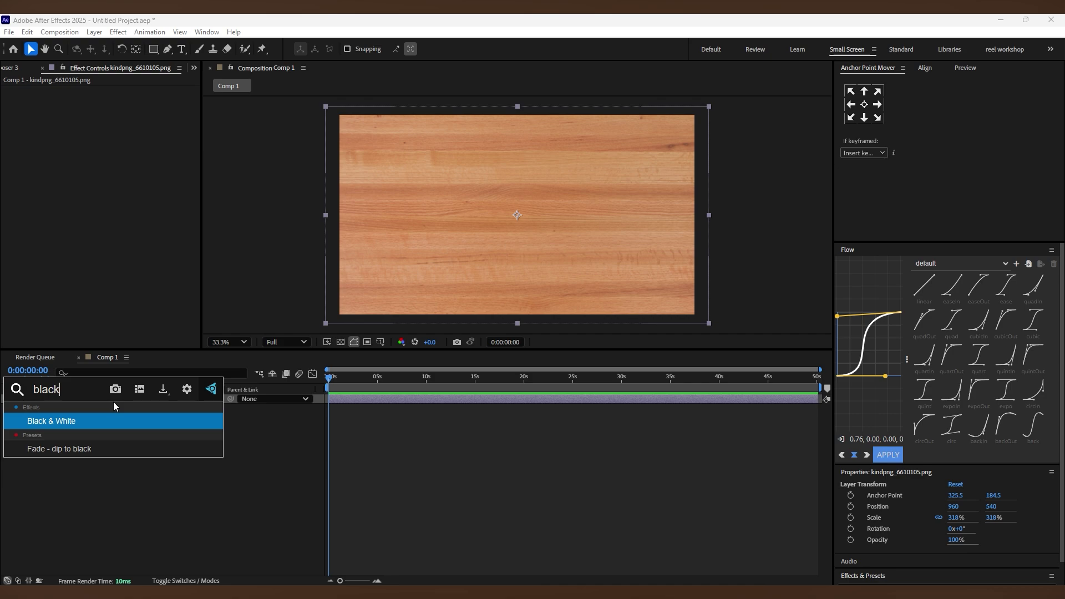
click(79, 417)
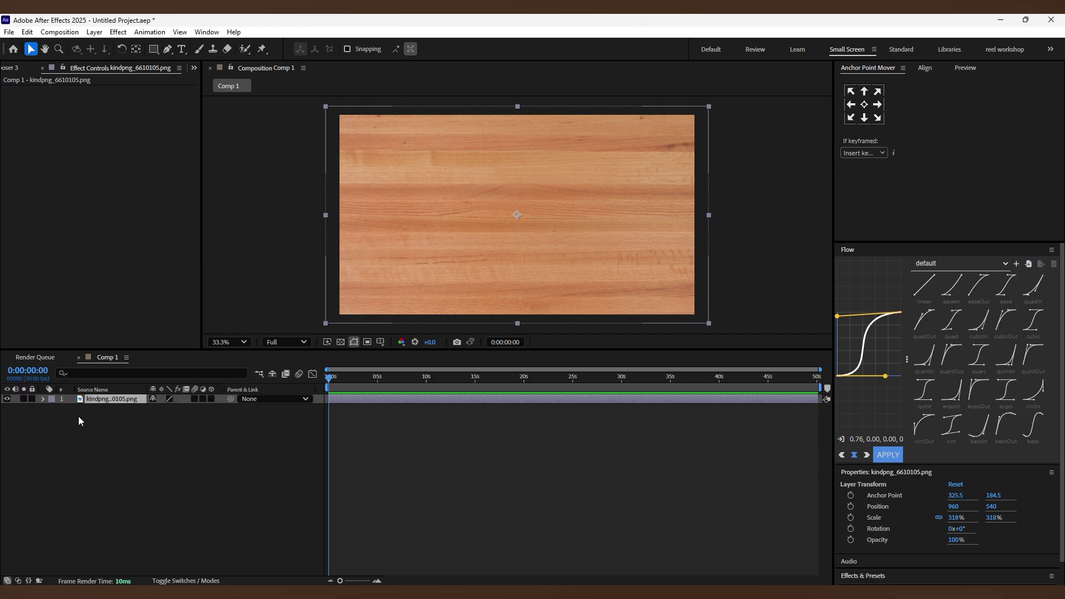
drag(119, 100, 61, 108)
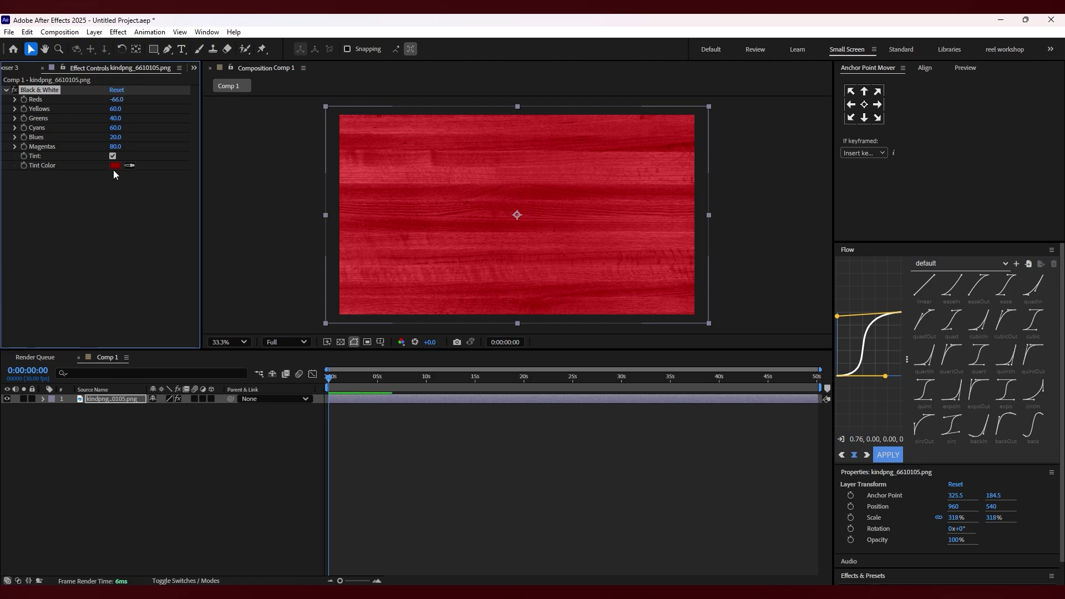
click(473, 481)
- Add CC Vignette to the wood layer with an Amount of 281 and an Angle of View of 47.1
click(387, 398)
key(ctrl+space)
text(vig)
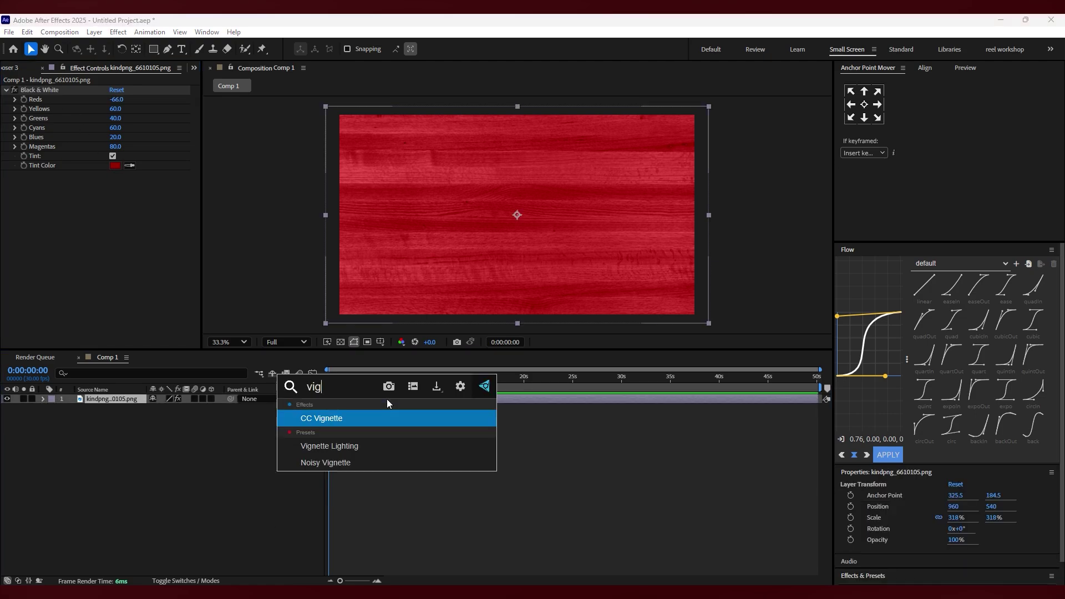
click(408, 416)
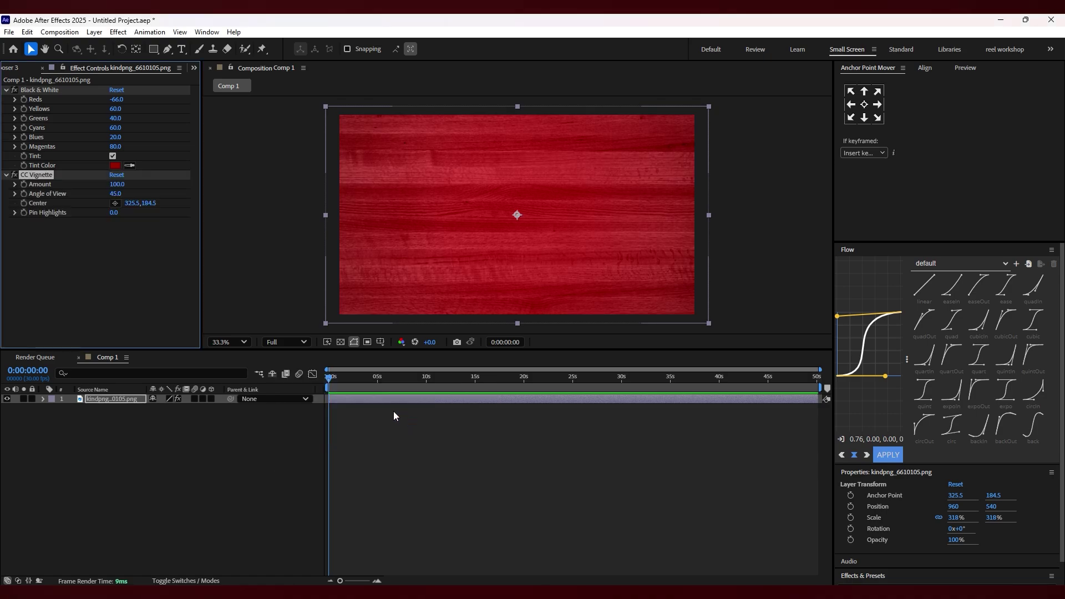
drag(112, 189, 193, 167)
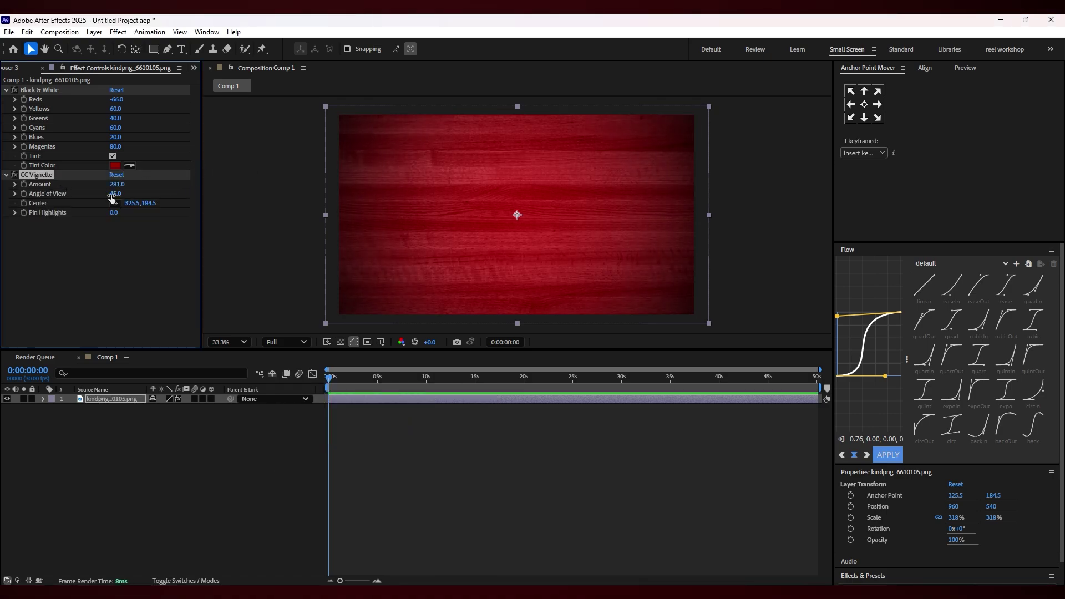
mouse_move(116, 195)
mouse_down()
mouse_move(155, 191)
mouse_move(128, 192)
mouse_up()
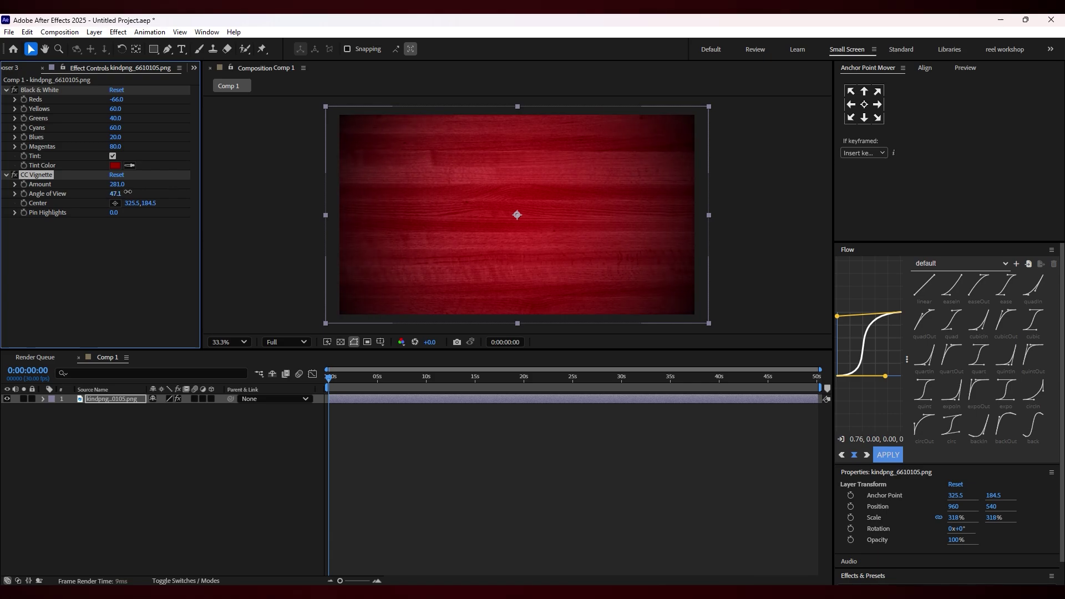
- Change the wood layer's Black & White tint color to dark brown 5A2800
click(115, 166)
click(560, 368)
drag(531, 311, 548, 327)
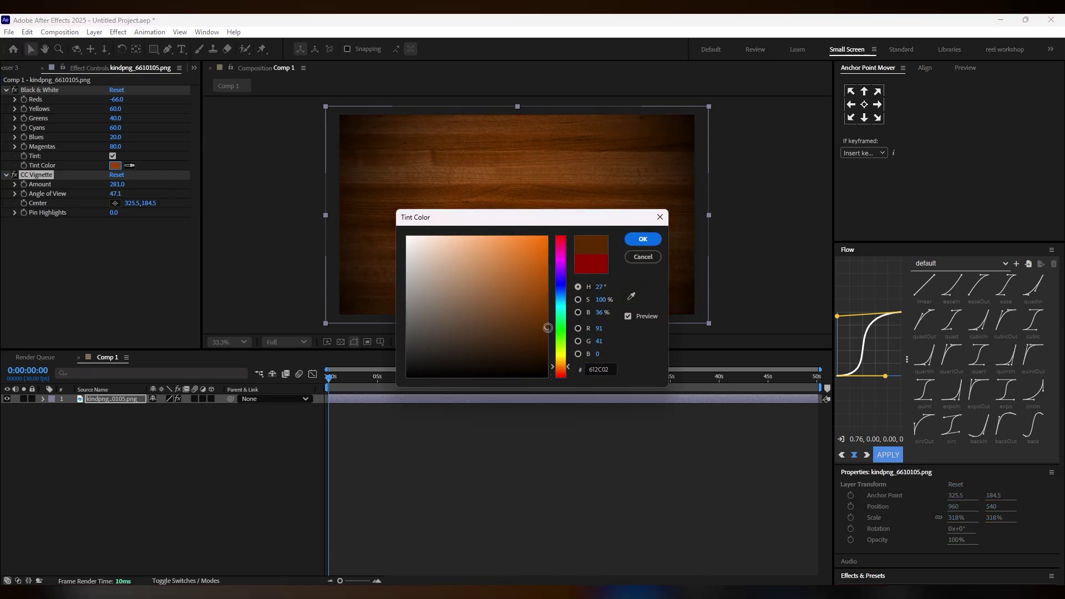
click(554, 327)
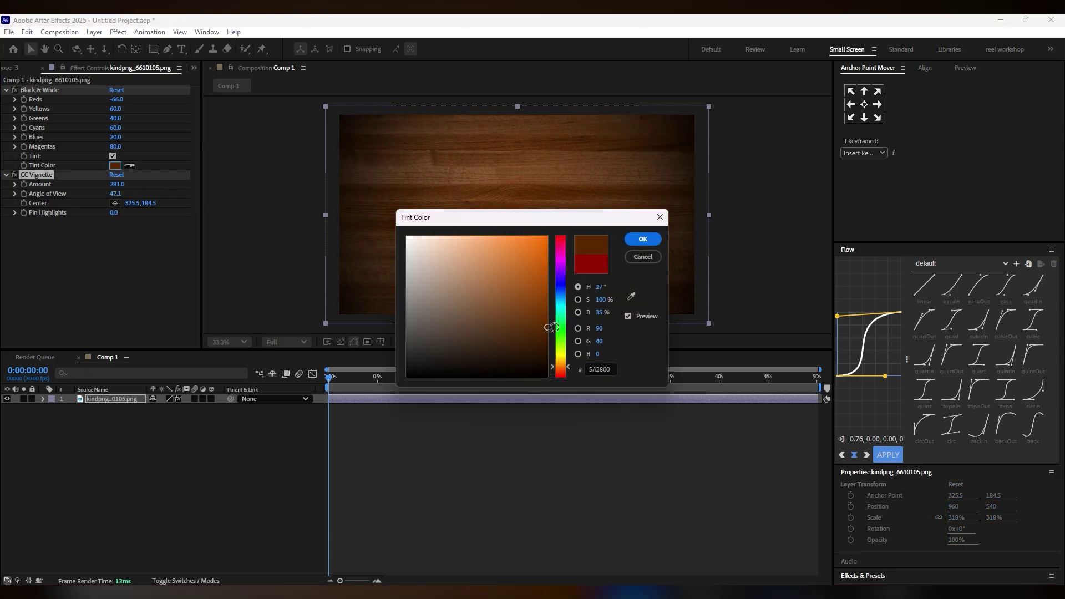
click(644, 239)
- Add the old paper stack image from the tutorial pack folder, scaled to about 79% near the frame's center
key(super+e)
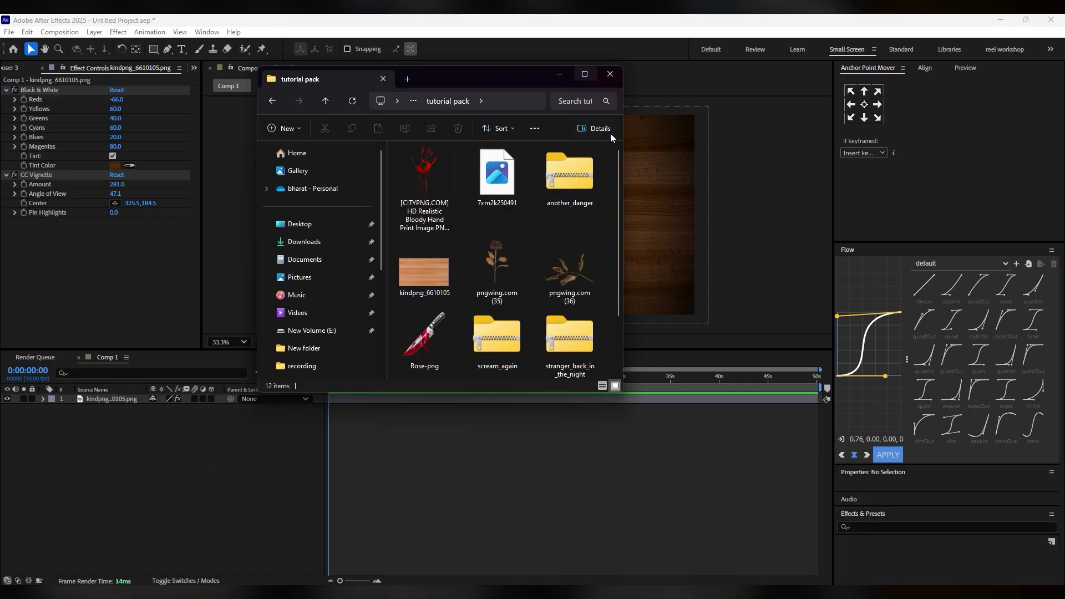
drag(624, 144, 864, 145)
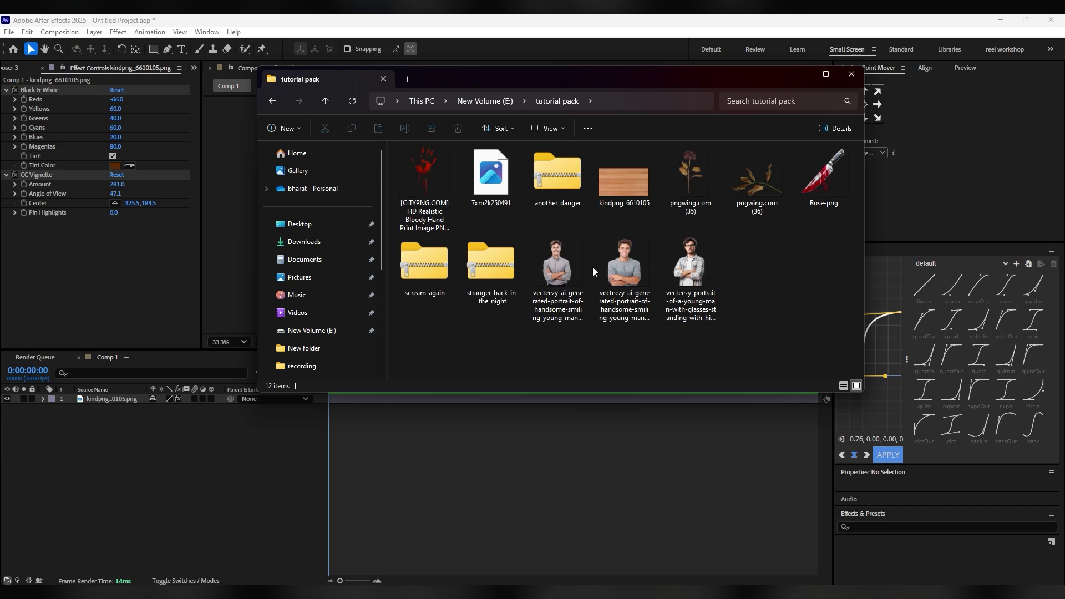
drag(515, 77, 0, 78)
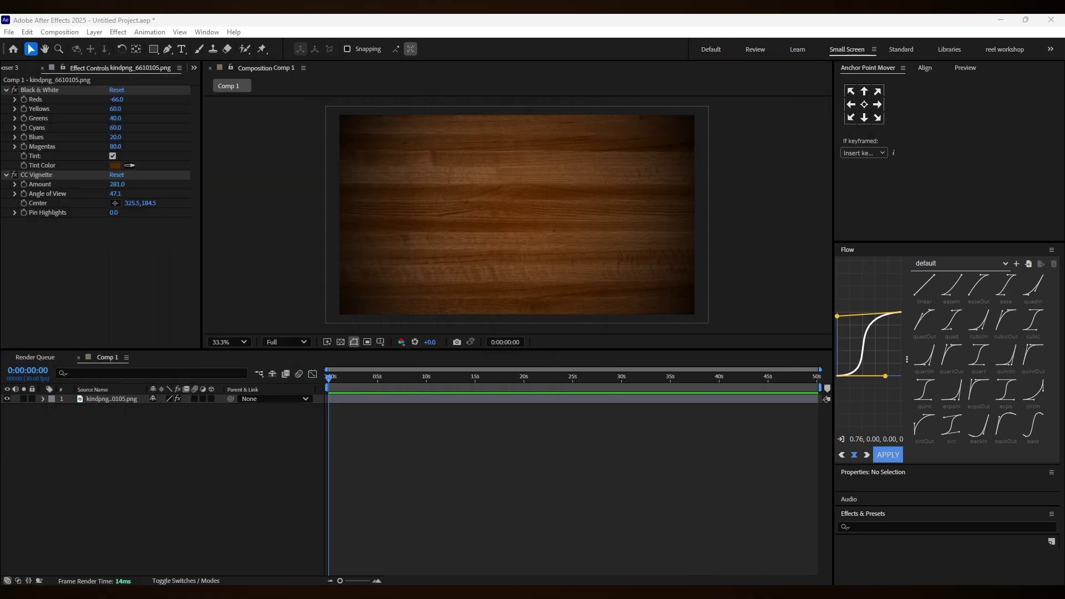
drag(0, 310, 454, 236)
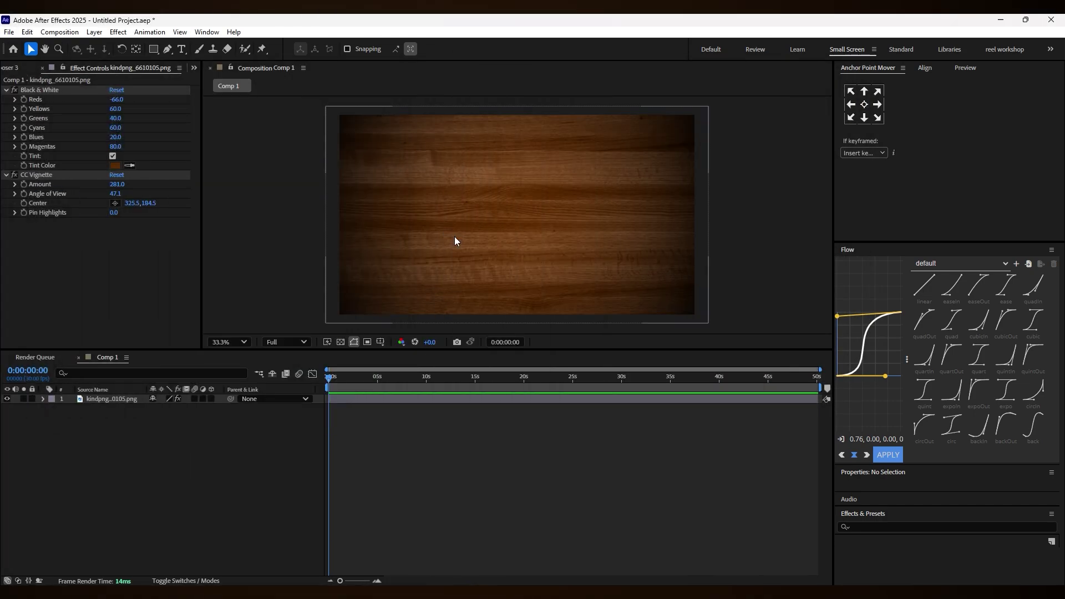
drag(963, 517, 944, 516)
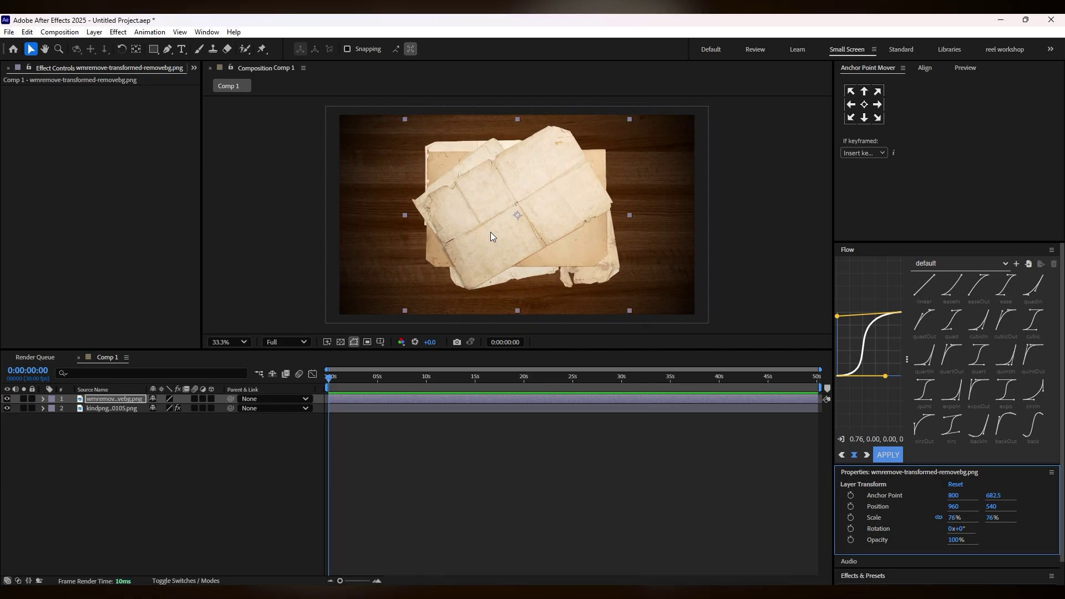
drag(492, 232, 486, 233)
- Apply Lumetri Color to the paper stack with Exposure -0.9, Contrast 38 and Blacks -30
key(ctrl+space)
text(lum)
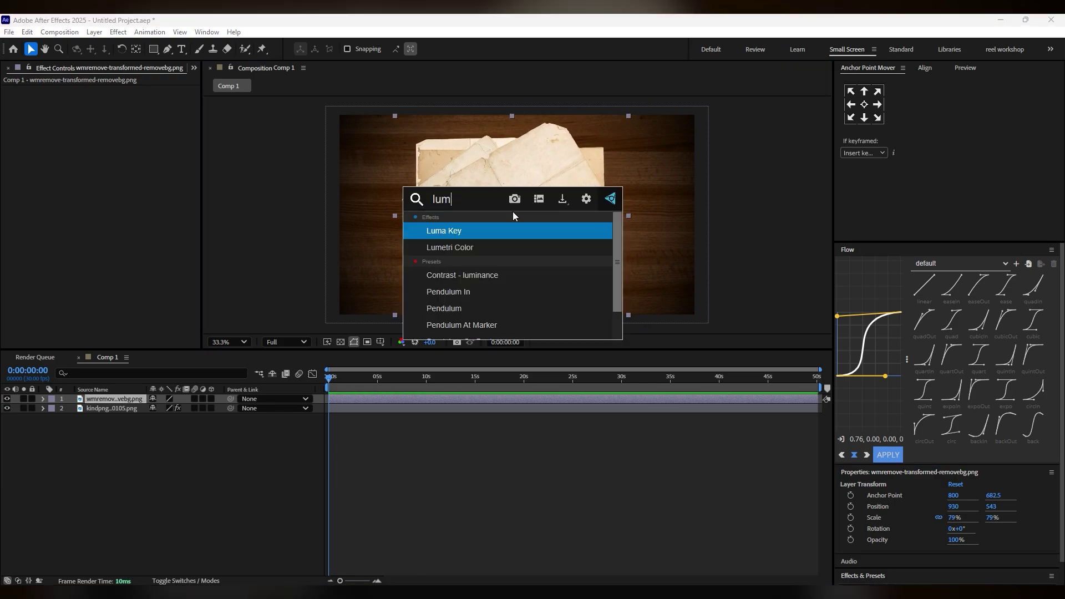
click(504, 245)
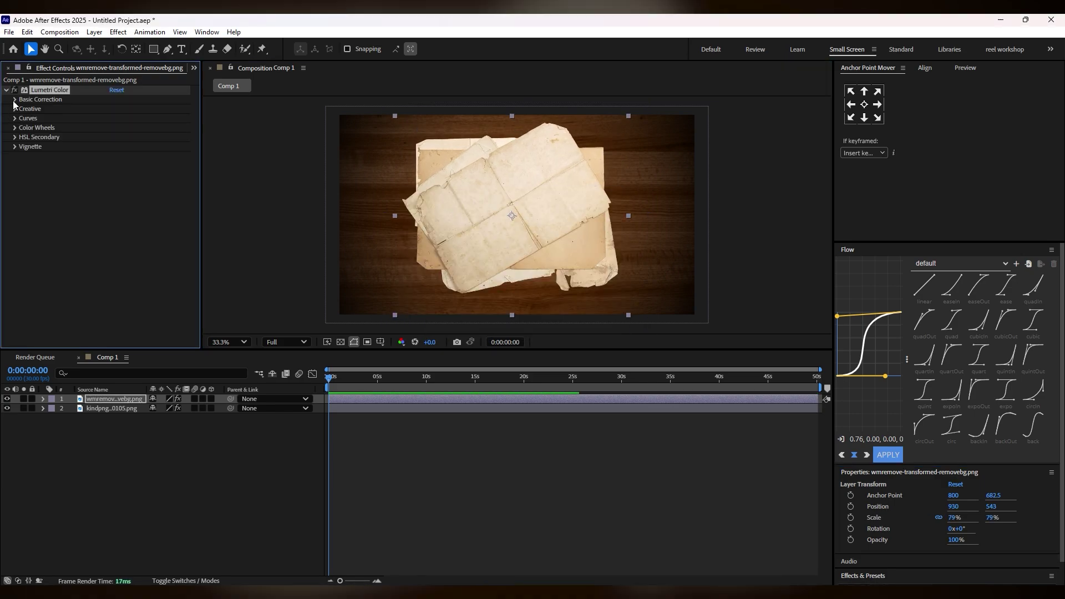
click(15, 100)
mouse_move(114, 189)
mouse_down()
mouse_move(103, 187)
mouse_move(129, 192)
mouse_up()
click(179, 520)
drag(113, 232, 103, 231)
click(169, 475)
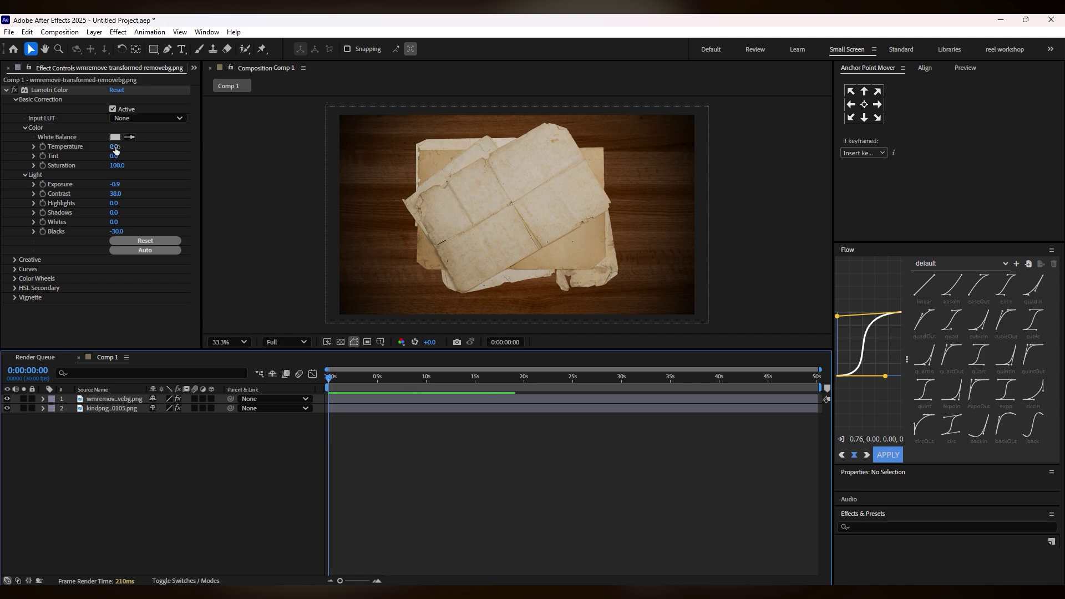
- Rename the paper stack layer to paper and the wood texture layer to bg
right_click(101, 399)
click(145, 367)
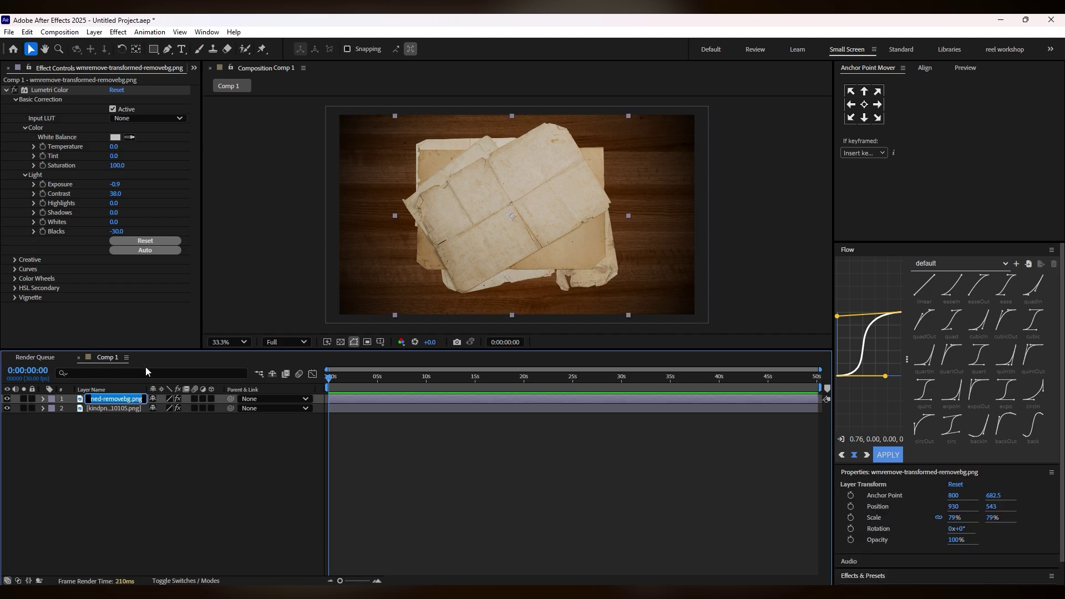
text(paper)
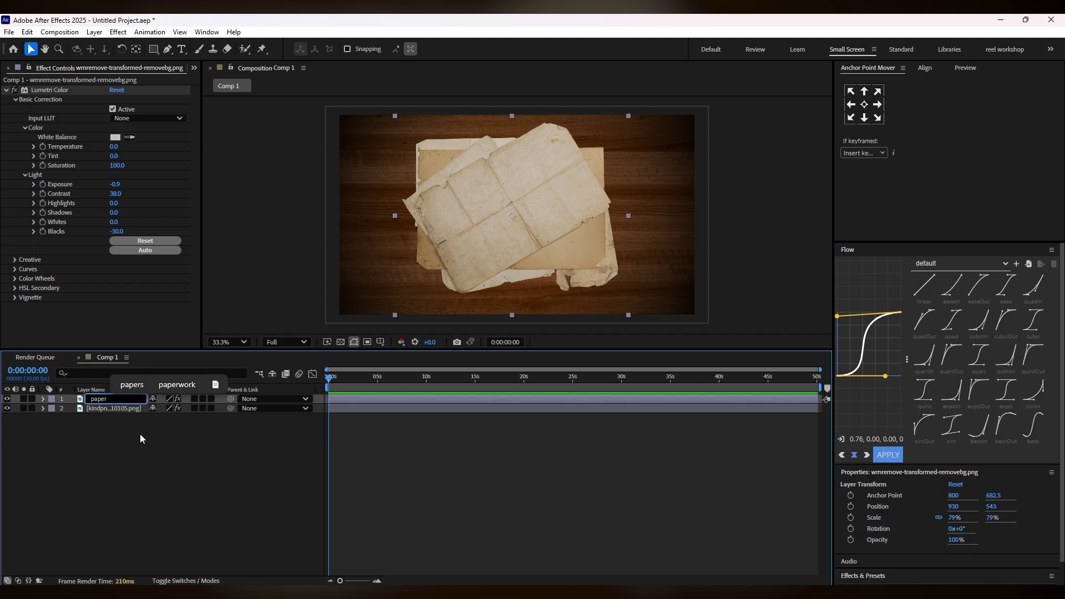
key(Return)
right_click(113, 408)
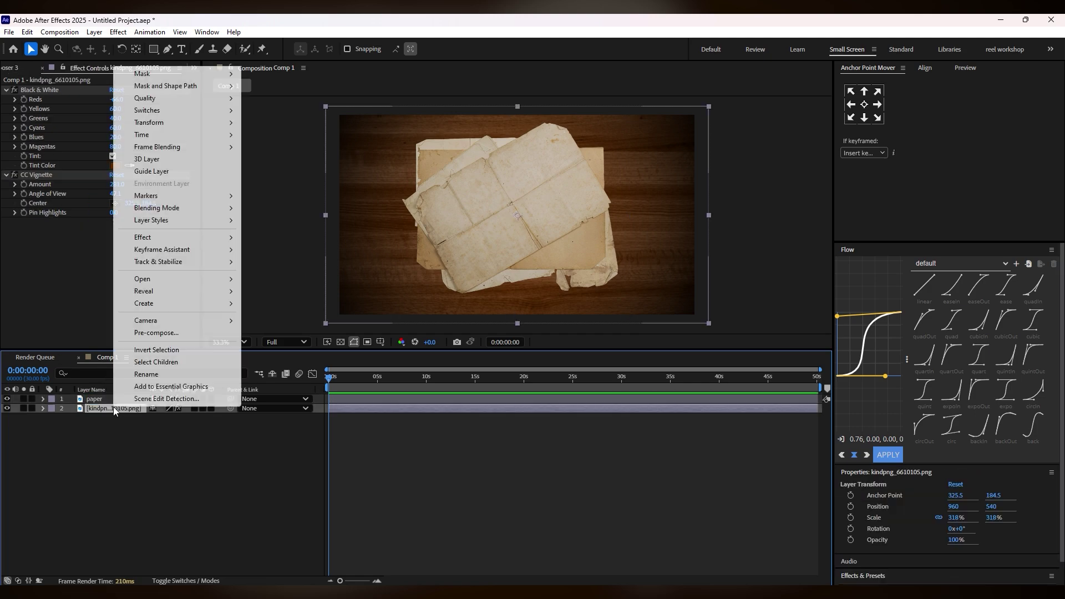
click(150, 373)
text(bg)
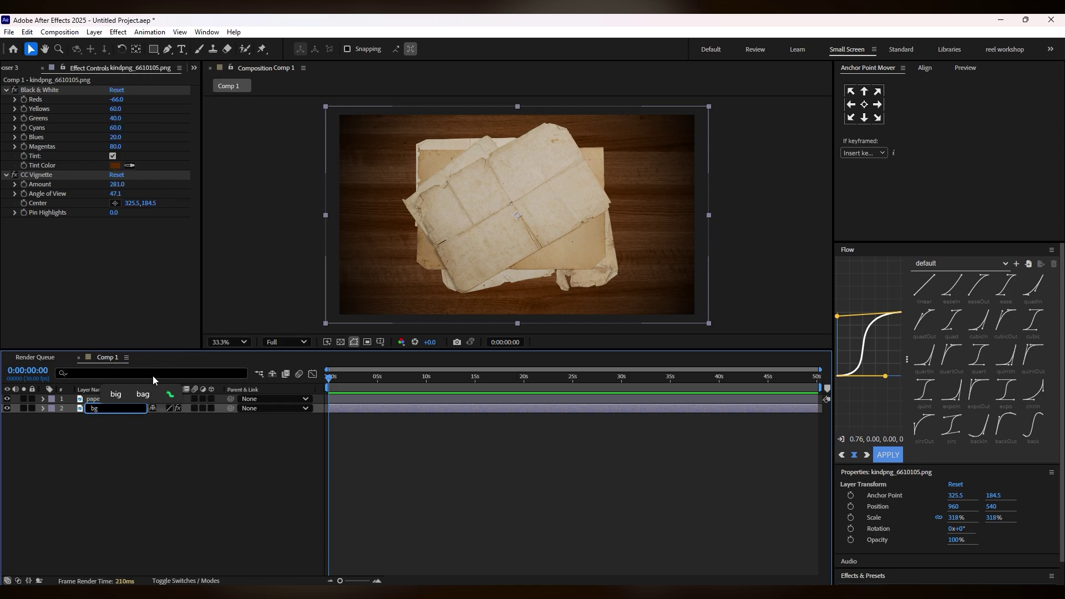
- Add a Drop Shadow to the paper layer with Distance 66, Softness 228 and a reduced opacity
click(596, 242)
key(ctrl+space)
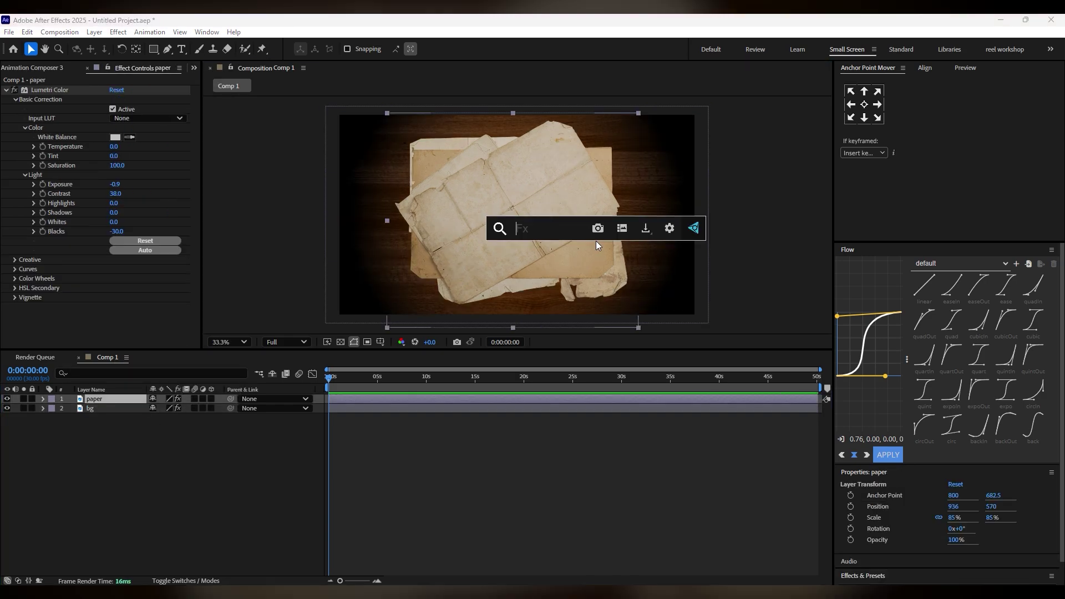
text(dr)
click(574, 265)
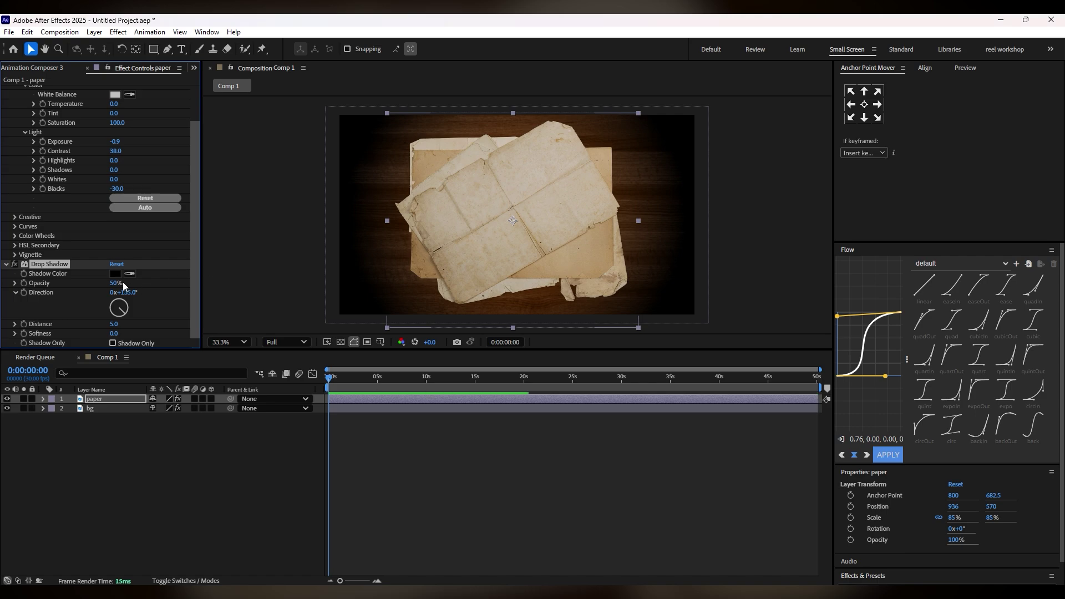
drag(115, 333, 204, 315)
drag(117, 324, 148, 326)
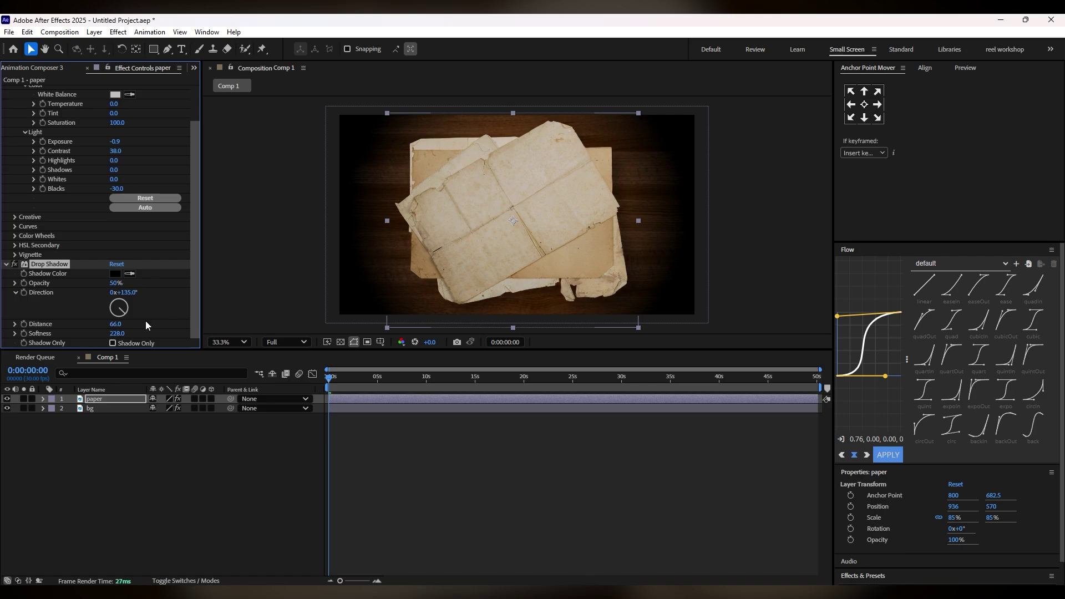
drag(122, 284, 94, 284)
click(250, 472)
- Add the bloody knife image Rose-png.png and place it in the frame's lower-right corner at 46% scale, rotated 13°
drag(1, 527, 212, 442)
drag(509, 228, 652, 272)
drag(952, 517, 908, 514)
drag(654, 272, 660, 295)
- Apply Lumetri Color to the knife layer and darken it to an Exposure of about -2.6
key(ctrl+space)
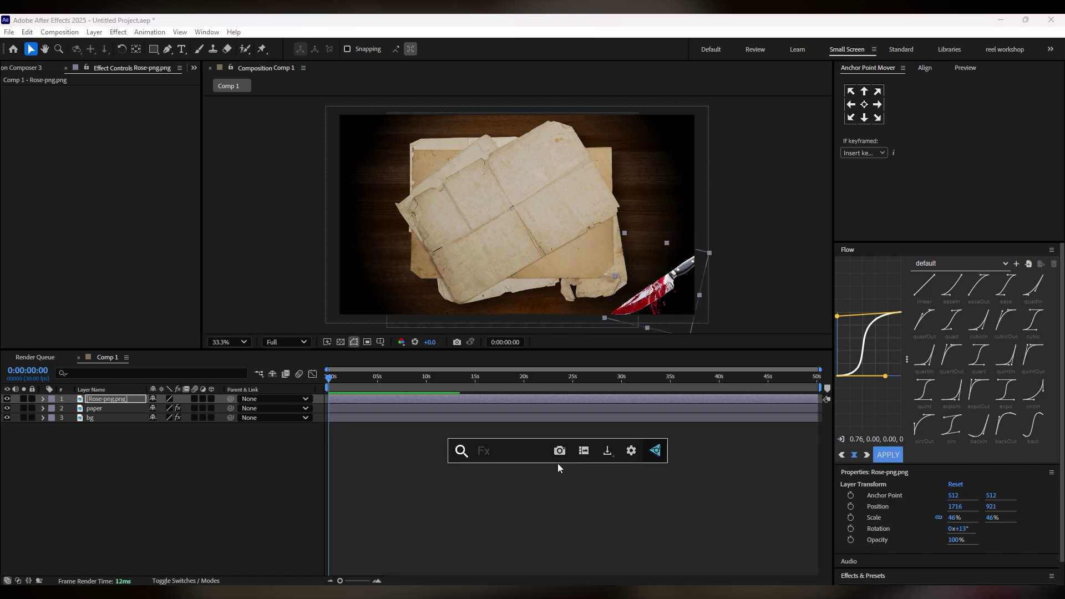
text(lum)
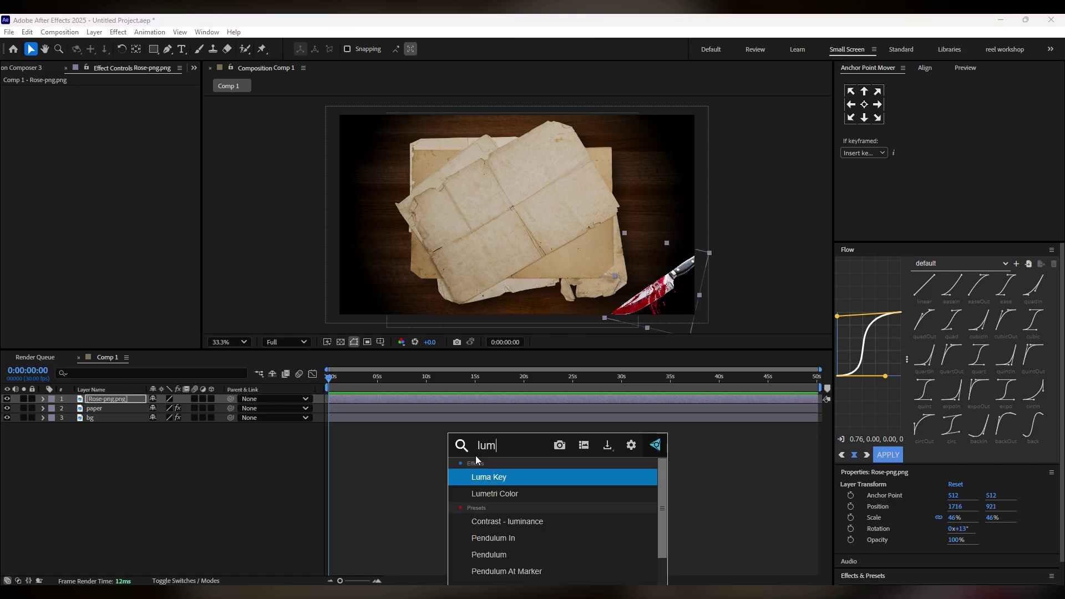
click(497, 488)
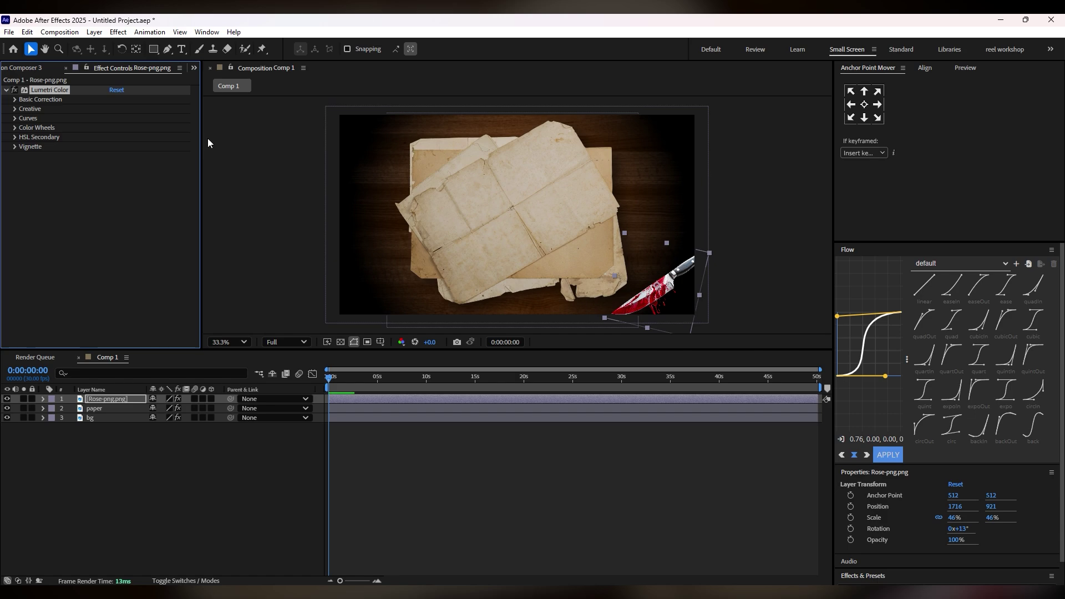
click(19, 99)
click(16, 100)
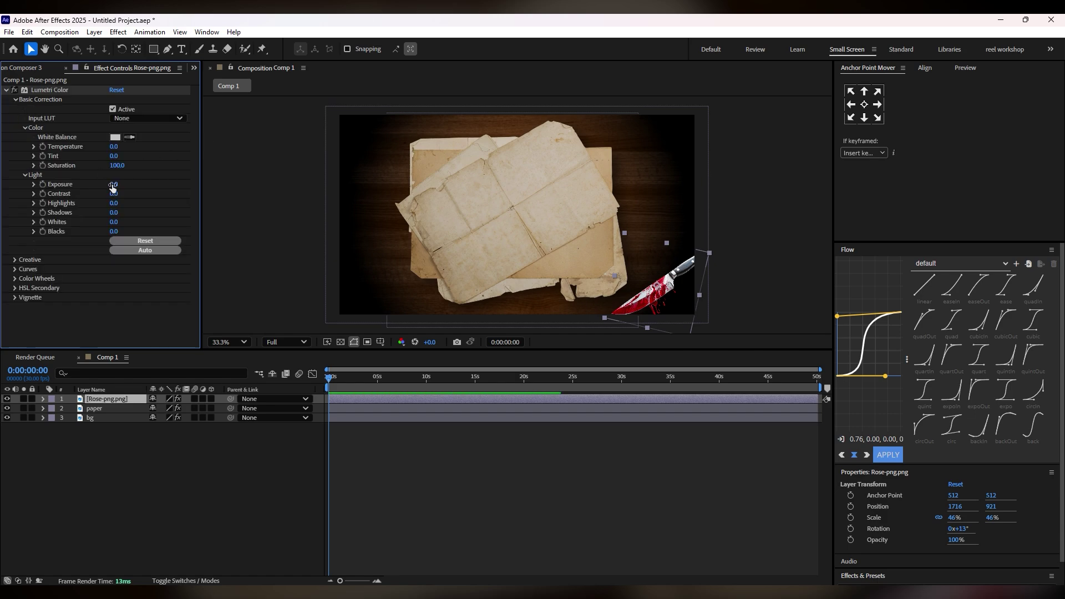
drag(114, 185, 104, 184)
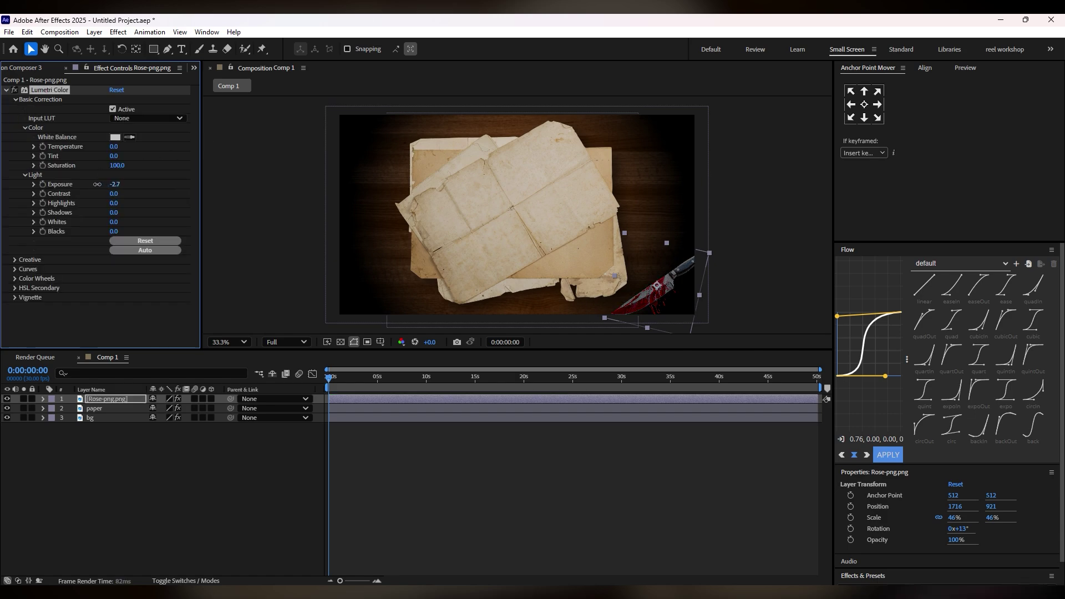
click(117, 465)
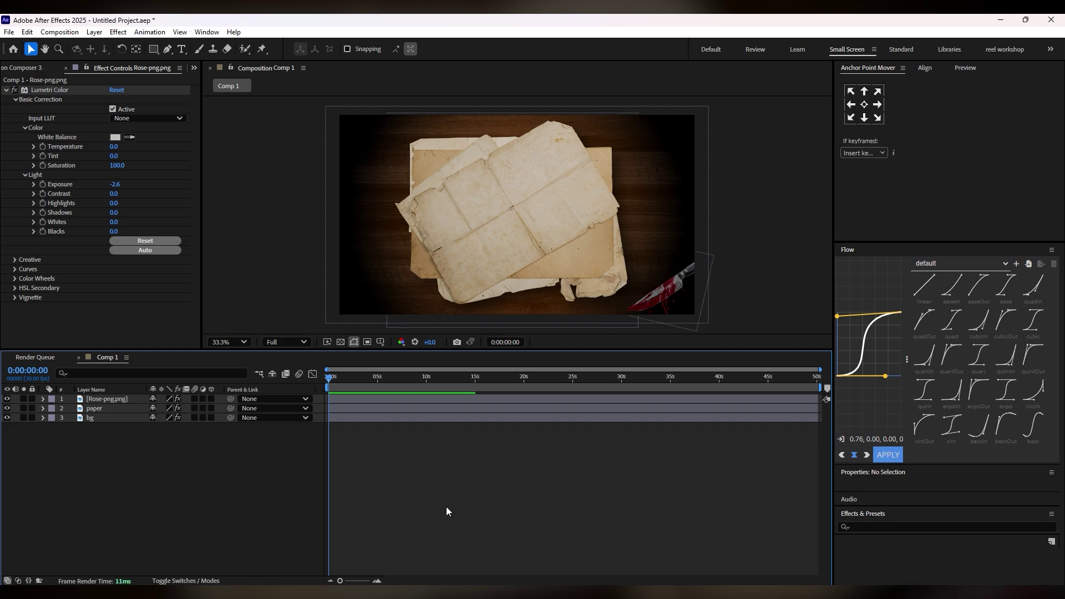
- Add the dried leaf image pngwing.com (36).png, then rotate it upright and shrink it beside the paper's lower-left edge
drag(447, 511, 189, 455)
drag(190, 454, 177, 443)
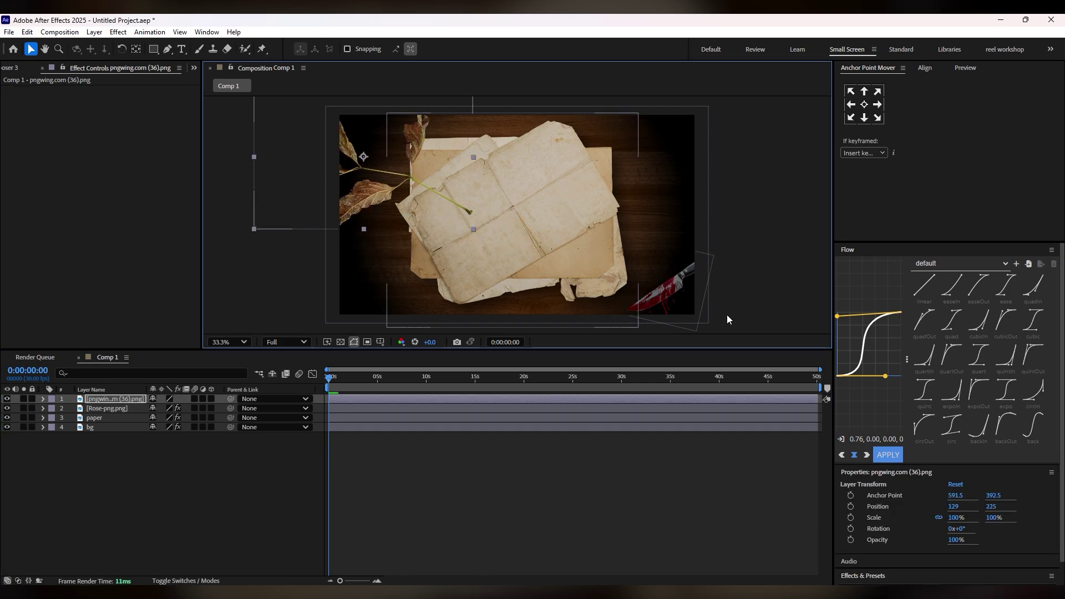
drag(960, 529, 1007, 528)
drag(954, 517, 911, 518)
drag(363, 170, 394, 272)
drag(953, 517, 963, 516)
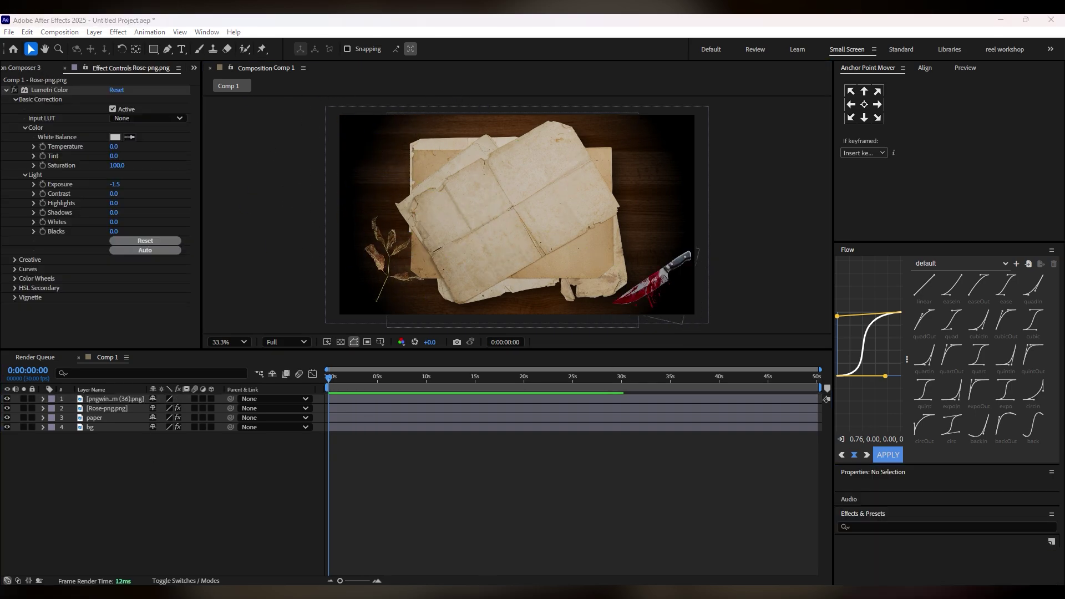
- Add the dried flower image pngwing.com (35).png, enlarge it to 135%, rotate it 21° and place it in the frame's upper-left corner
drag(67, 480, 176, 502)
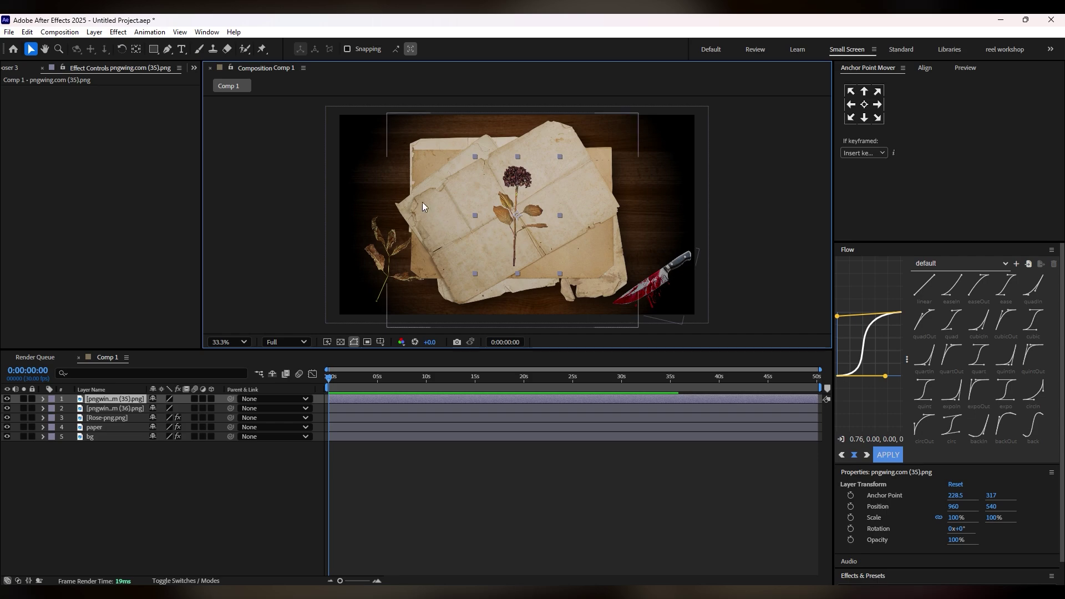
drag(522, 238, 489, 225)
drag(960, 528, 976, 518)
drag(475, 225, 361, 182)
- Apply a Drop Shadow to the dried flower with Distance 14 and Softness 20
key(ctrl+space)
text(ds)
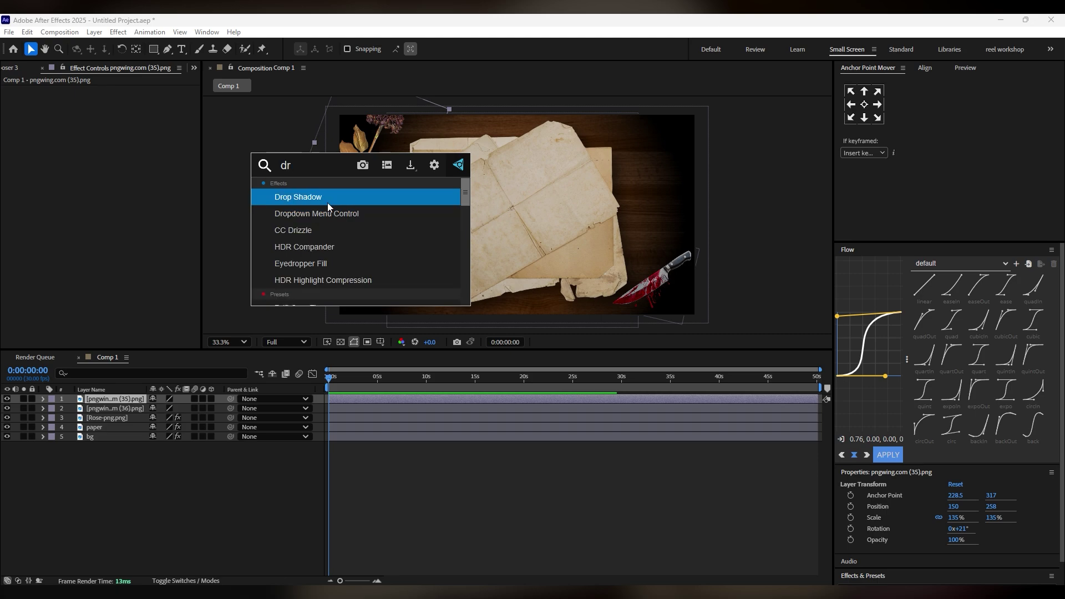
click(327, 202)
drag(112, 149, 118, 148)
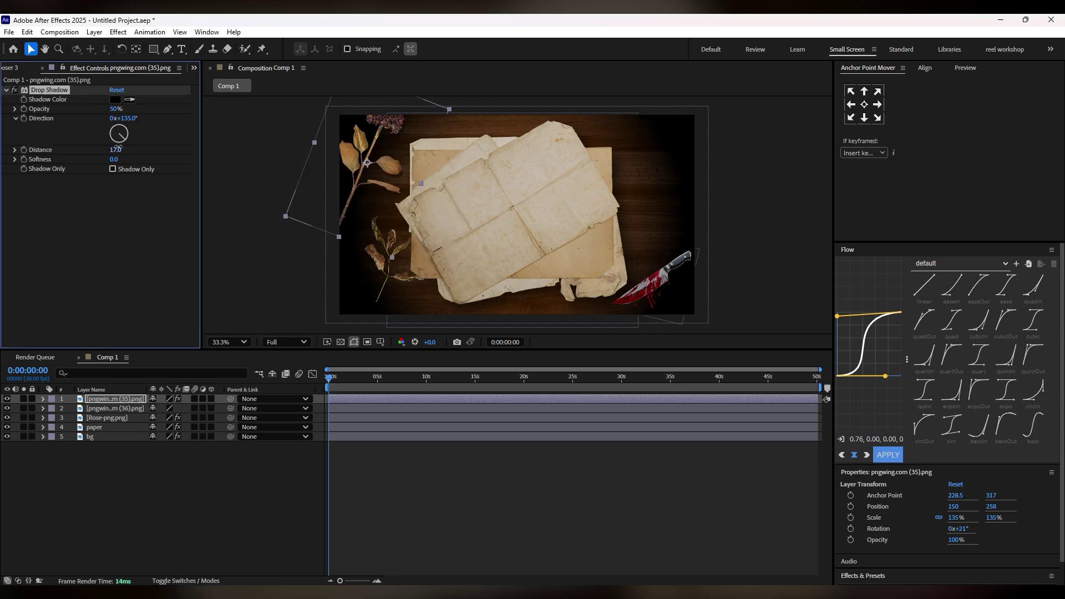
click(113, 156)
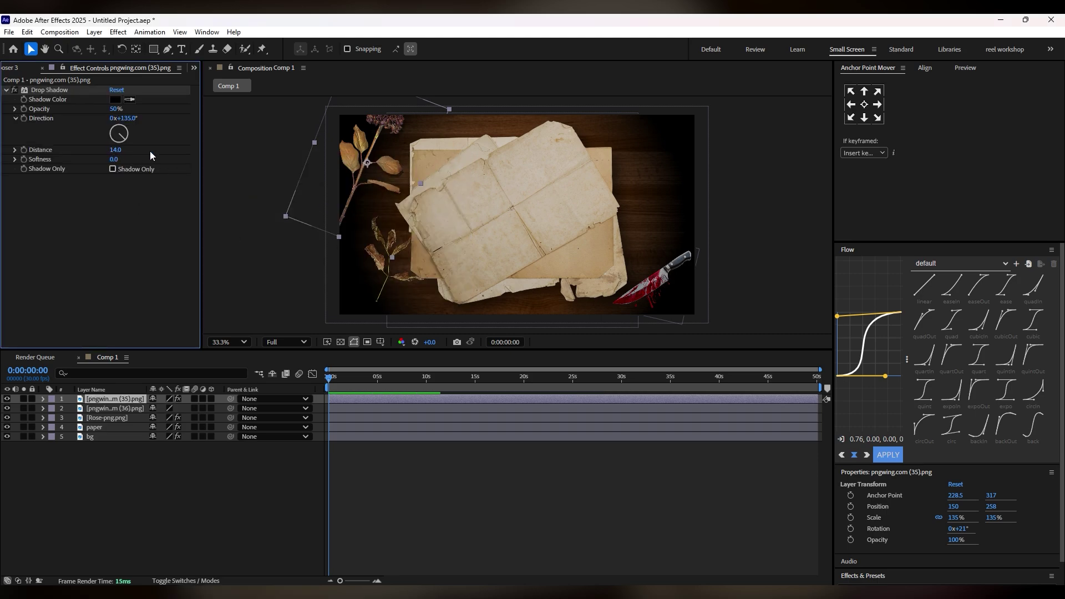
drag(114, 159, 125, 159)
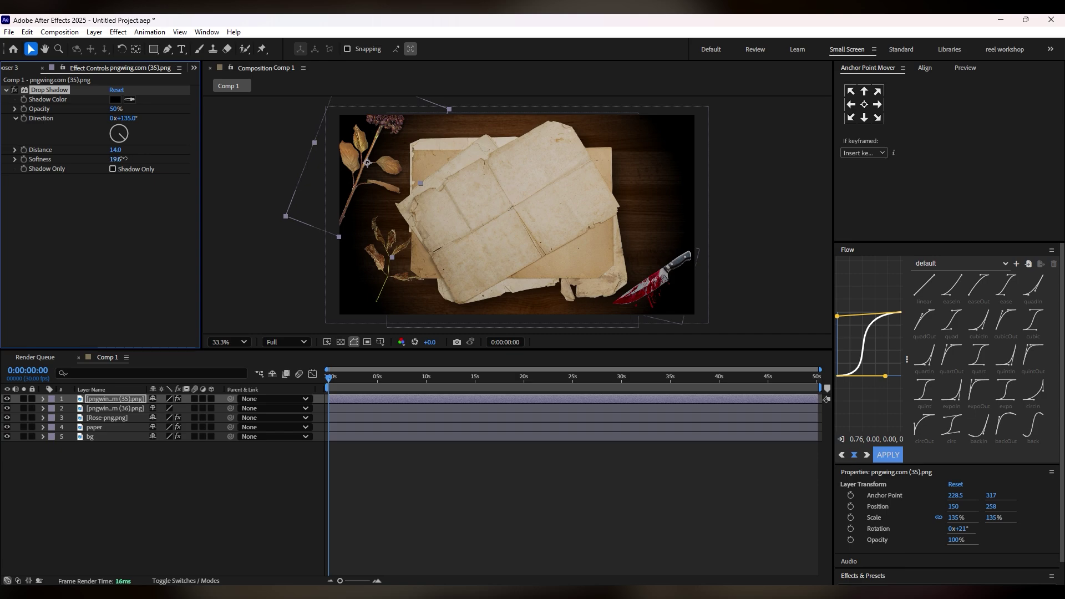
- Copy the flower's Drop Shadow onto the other dried leaf layer and reposition both plants in the frame's two left-hand corners
right_click(51, 91)
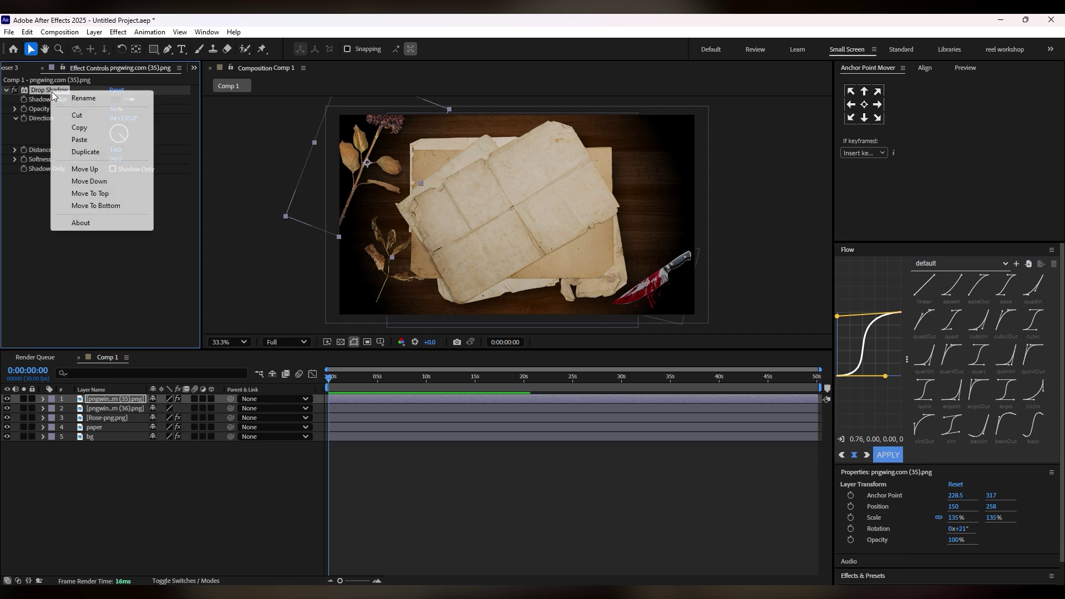
click(88, 129)
click(105, 410)
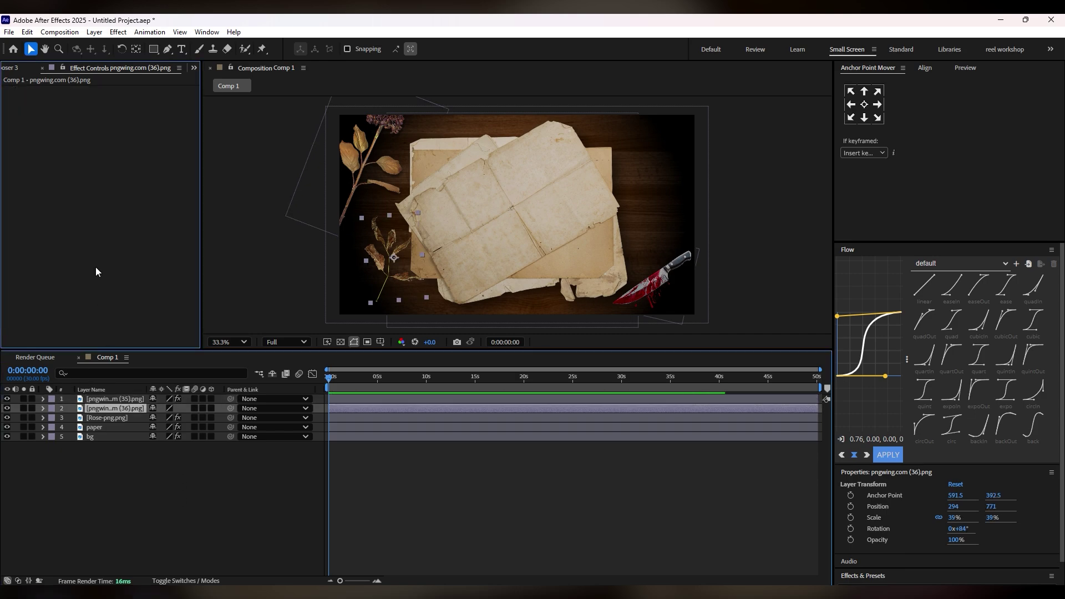
key(ctrl+v)
key(ctrl+shift+a)
click(395, 282)
click(471, 488)
click(381, 188)
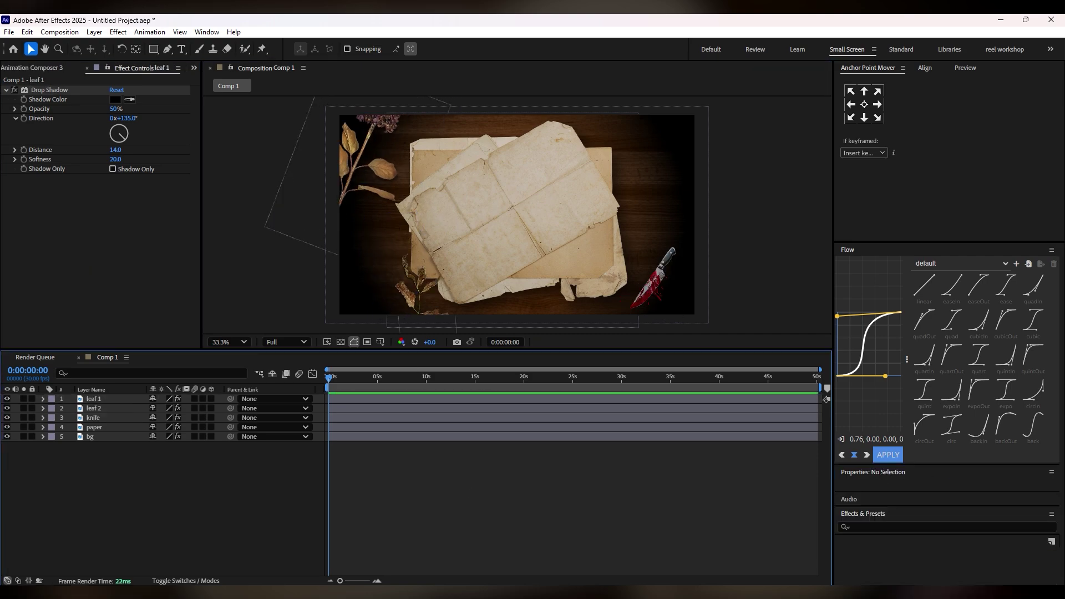
- Add the bloody handprint image, shrink it to 9%, rotate it 11° and place it under the paper near its upper-right edge
drag(134, 430, 128, 515)
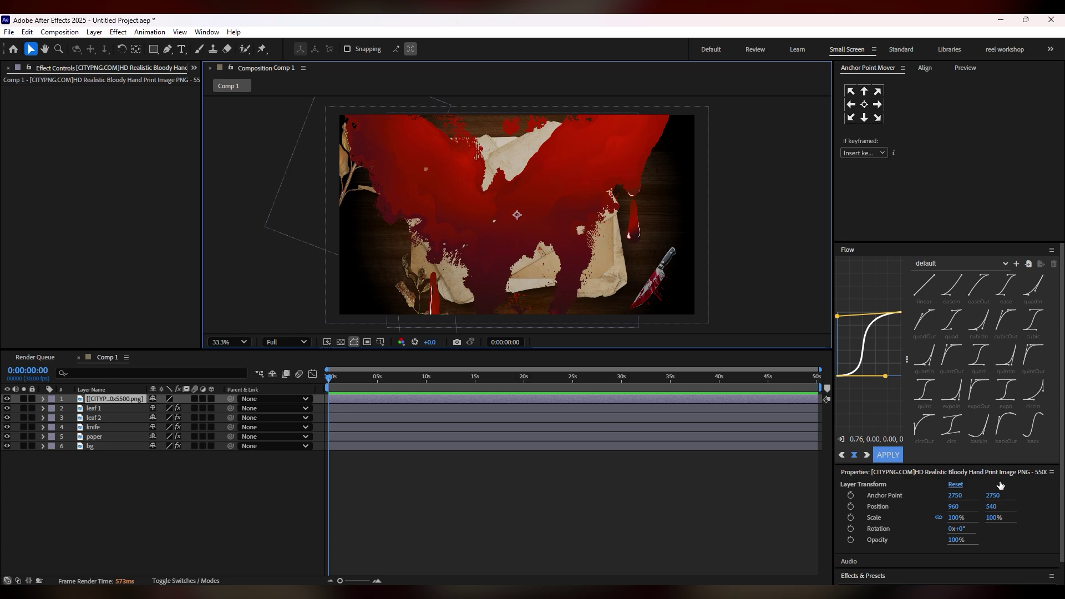
drag(958, 527, 875, 494)
drag(497, 196, 599, 169)
drag(118, 399, 114, 442)
click(126, 487)
click(628, 167)
click(102, 437)
drag(959, 529, 964, 529)
- Duplicate the handprint and place the rotated copy in the frame's upper-right corner
key(ctrl+d)
drag(633, 182, 708, 126)
drag(961, 529, 922, 536)
click(571, 469)
click(686, 133)
click(759, 514)
- Lower the handprint beside the paper to 56% opacity and place a duplicate of it just below, partly hidden by the paper
click(631, 169)
click(115, 437)
click(116, 446)
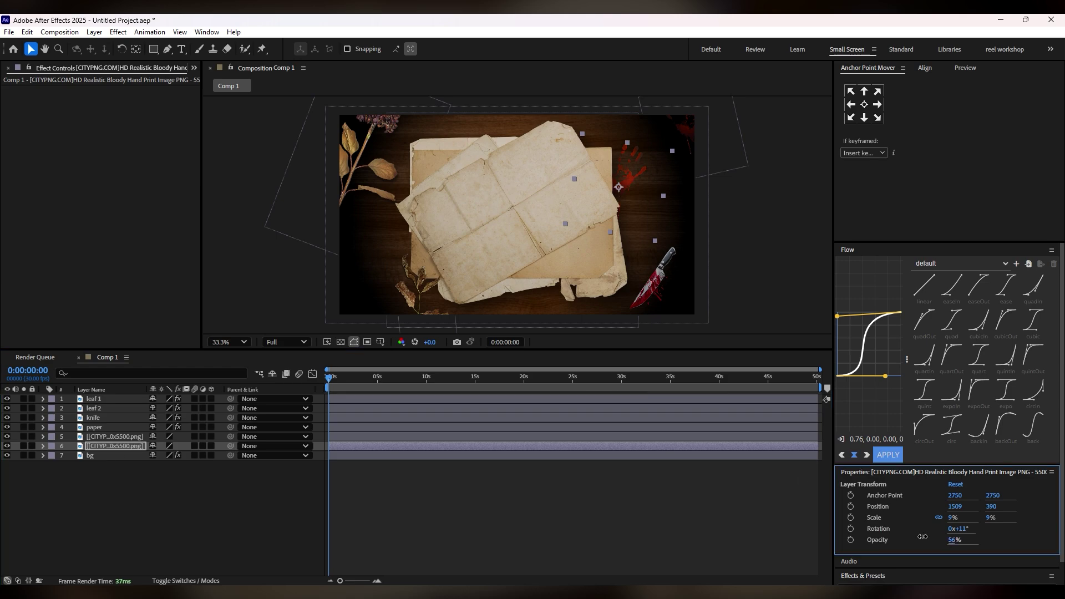
key(ctrl+d)
drag(630, 178, 621, 233)
click(546, 482)
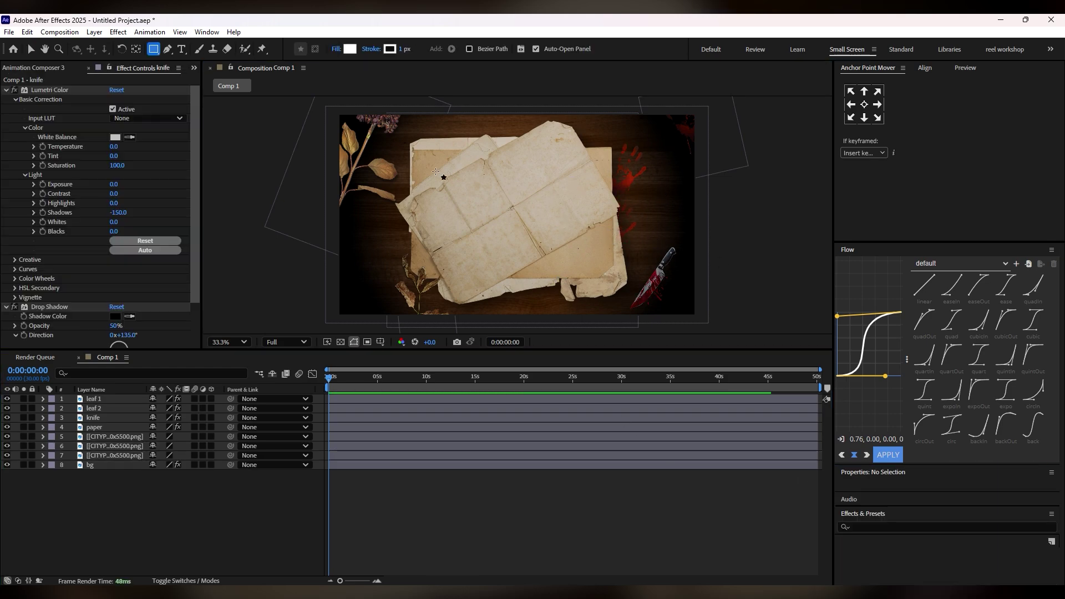
- Draw a white, nearly square rectangle shape layer over the middle of the paper and centre its anchor point
drag(436, 172, 522, 263)
click(864, 104)
click(178, 544)
click(106, 398)
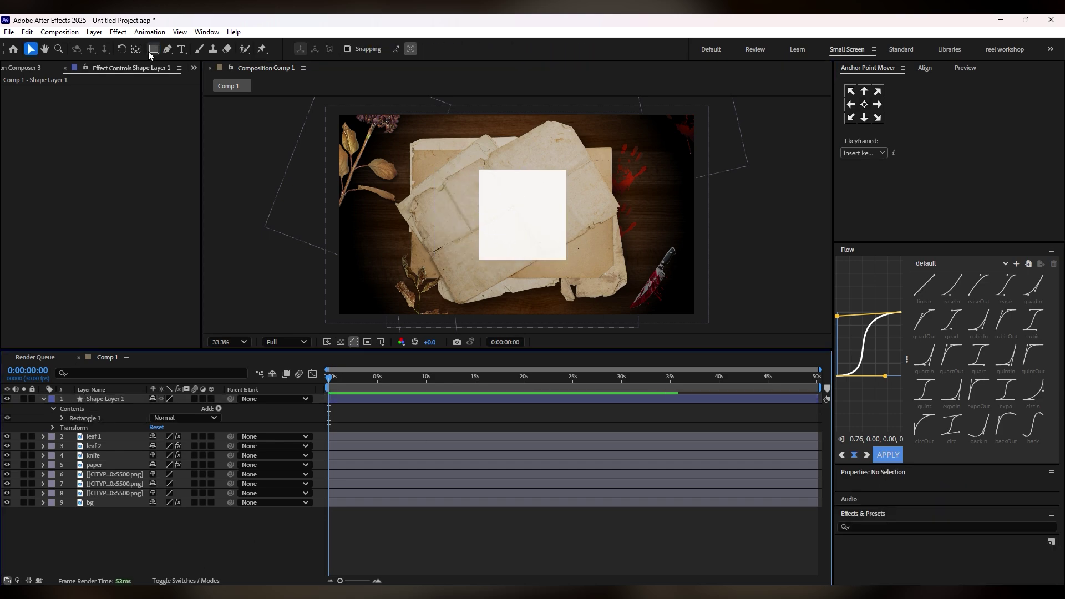
- Draw a grey-filled rectangle on a new shape layer inside the upper part of the white one as the photo area
click(152, 51)
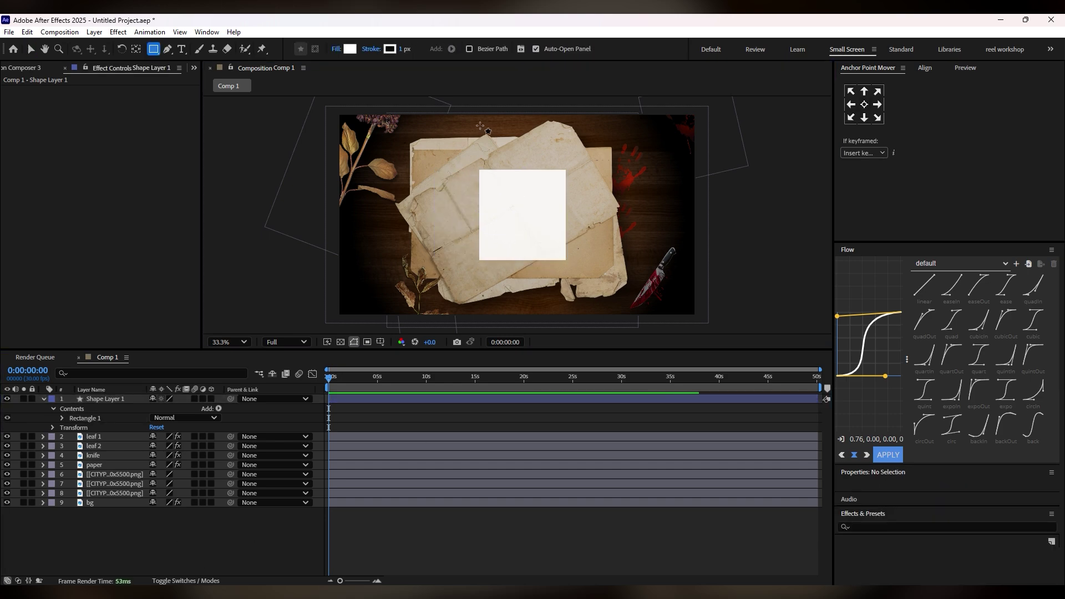
click(350, 50)
drag(455, 250, 367, 283)
click(643, 239)
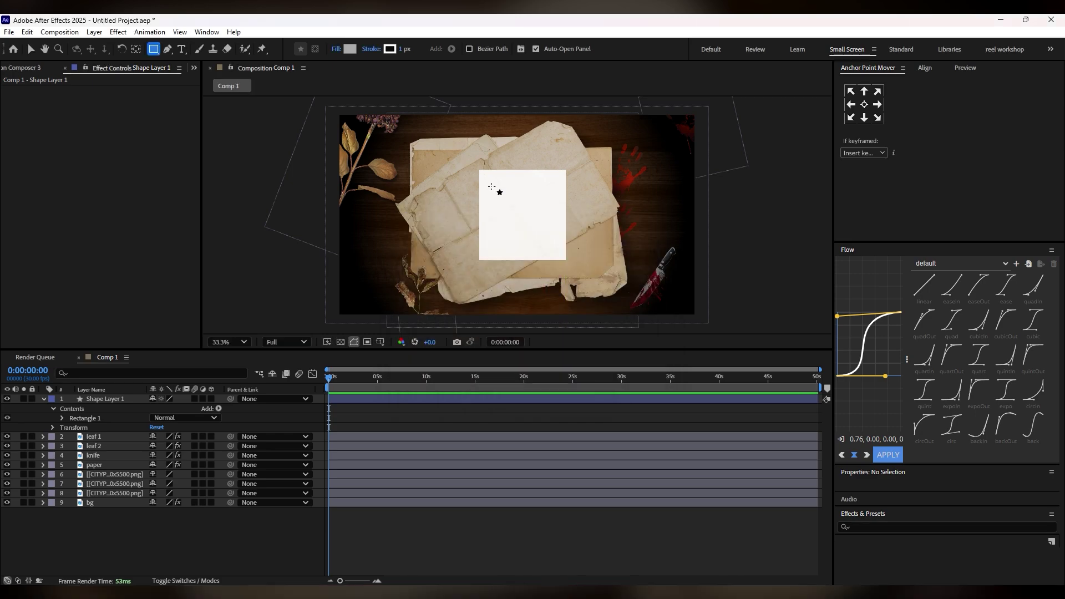
drag(486, 178, 557, 233)
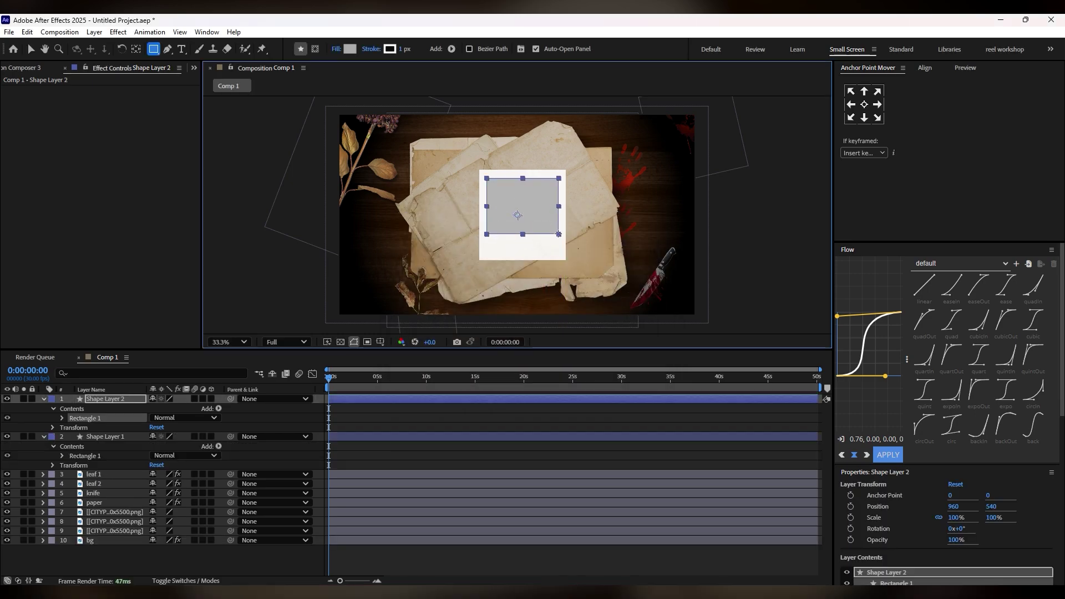
- Pre-compose the two rectangle shape layers together, moving all attributes into the new composition, and open it
click(72, 403)
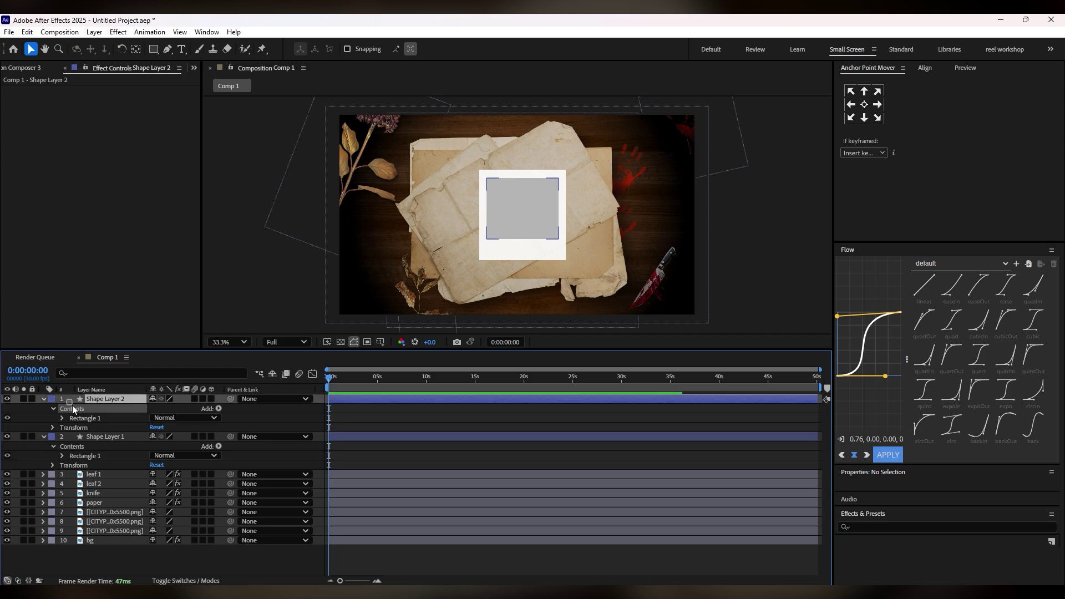
shift+click(94, 434)
key(v)
right_click(95, 434)
click(137, 359)
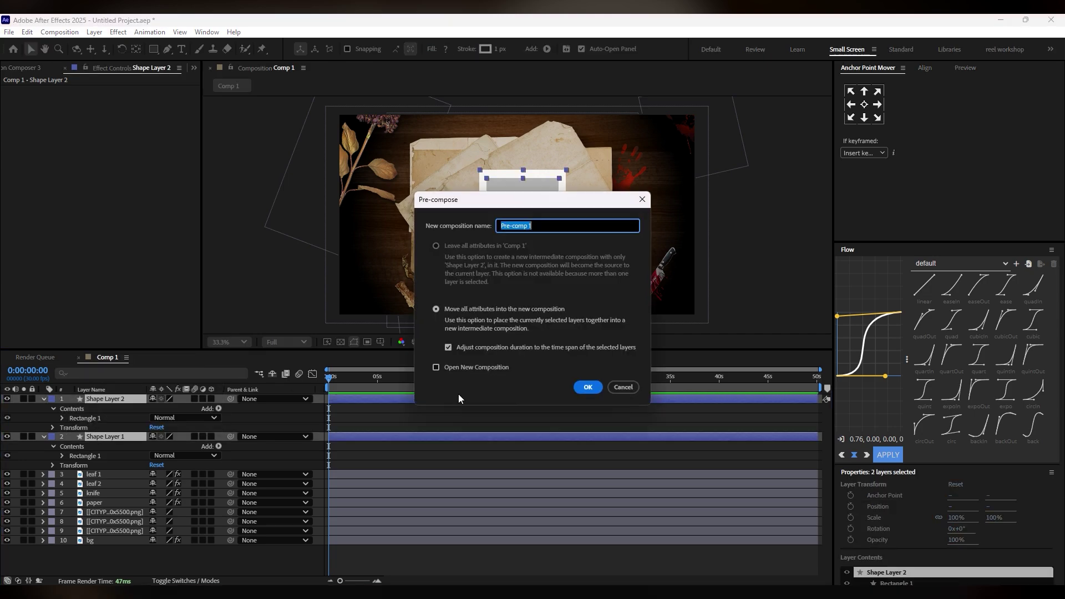
click(588, 387)
double_click(371, 397)
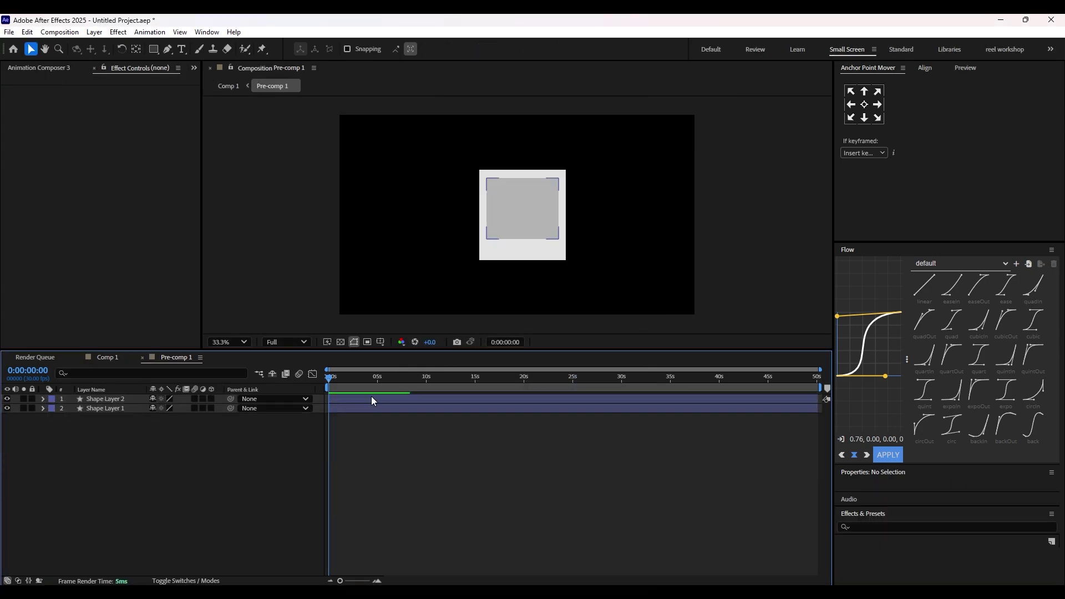
- Stretch the white frame vertically to 116% and the grey photo area vertically to about 119.7%
click(538, 247)
drag(523, 260, 523, 267)
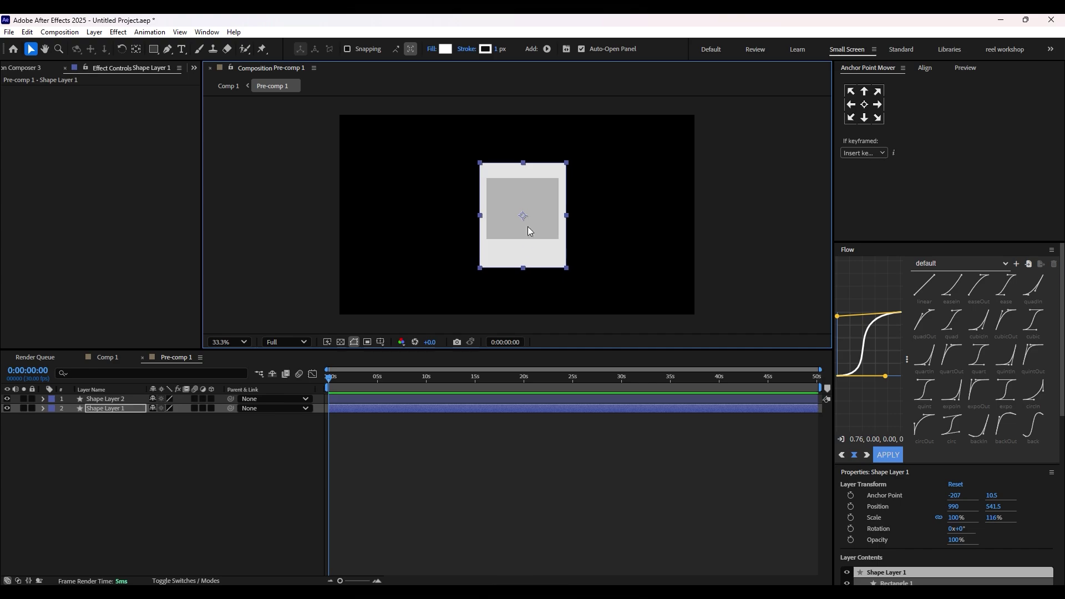
click(199, 528)
click(96, 398)
drag(524, 181, 523, 173)
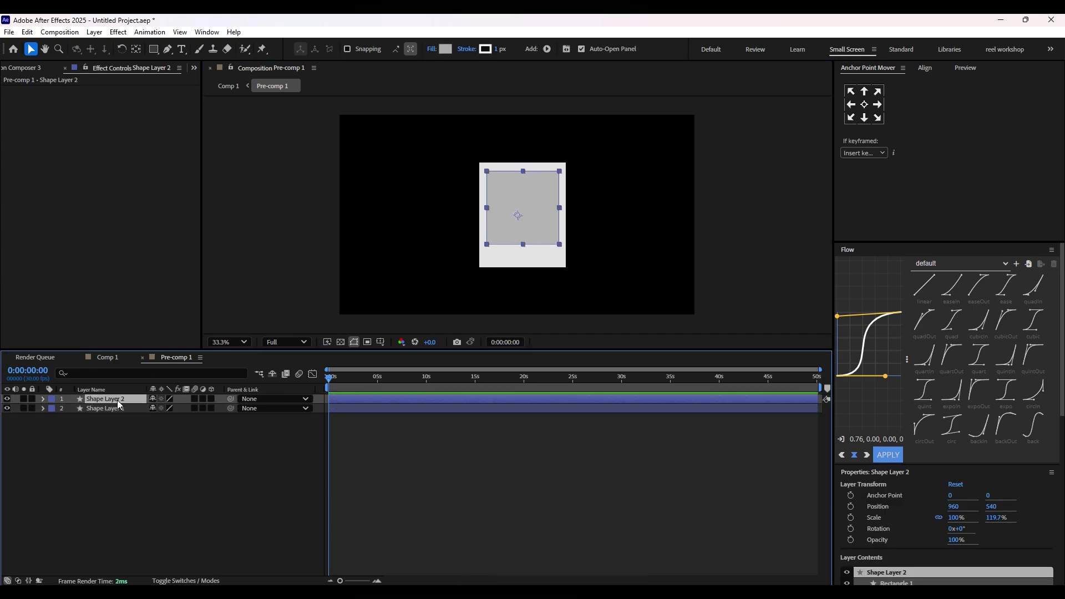
- Change the inner rectangle's fill from grey to a very dark reddish brown
click(449, 50)
drag(528, 330, 558, 336)
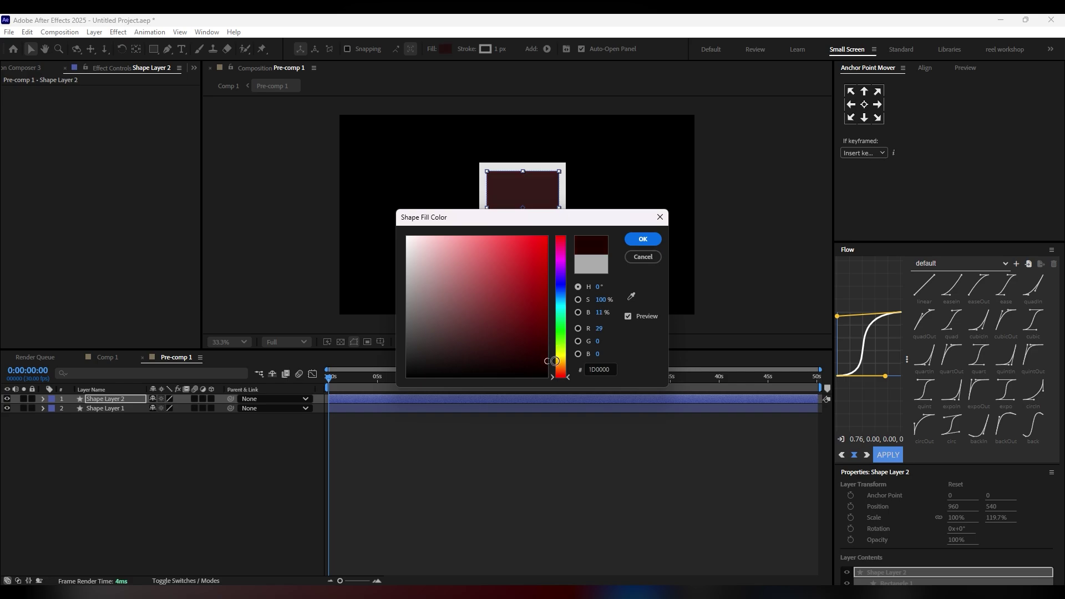
click(563, 367)
drag(563, 371, 562, 370)
click(523, 496)
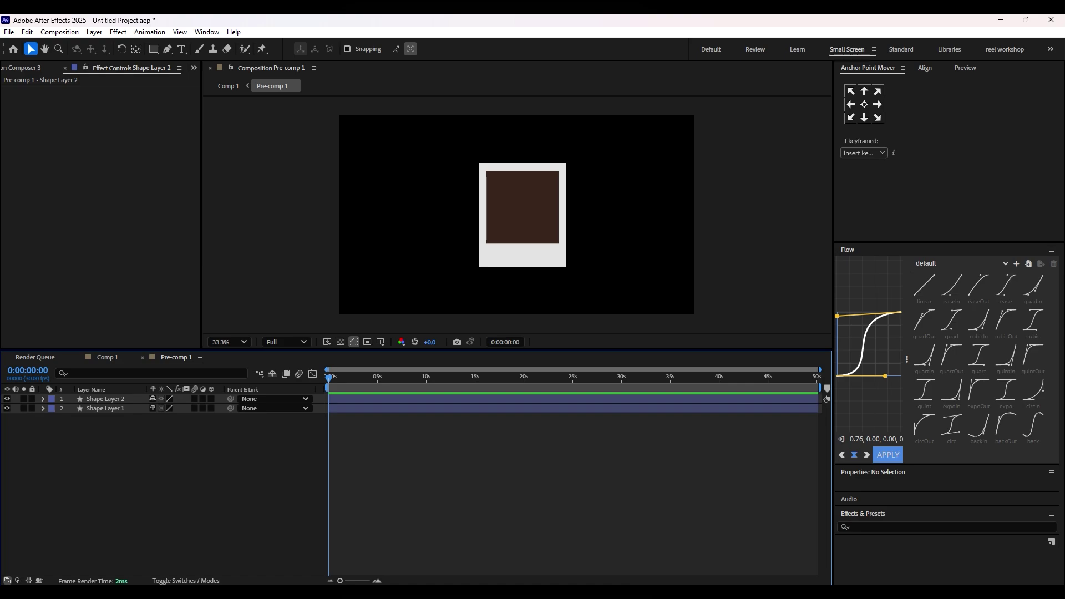
- Add the cut-out portrait of the man with glasses, scale it to 12% and position it over the photo area
drag(2, 577, 547, 238)
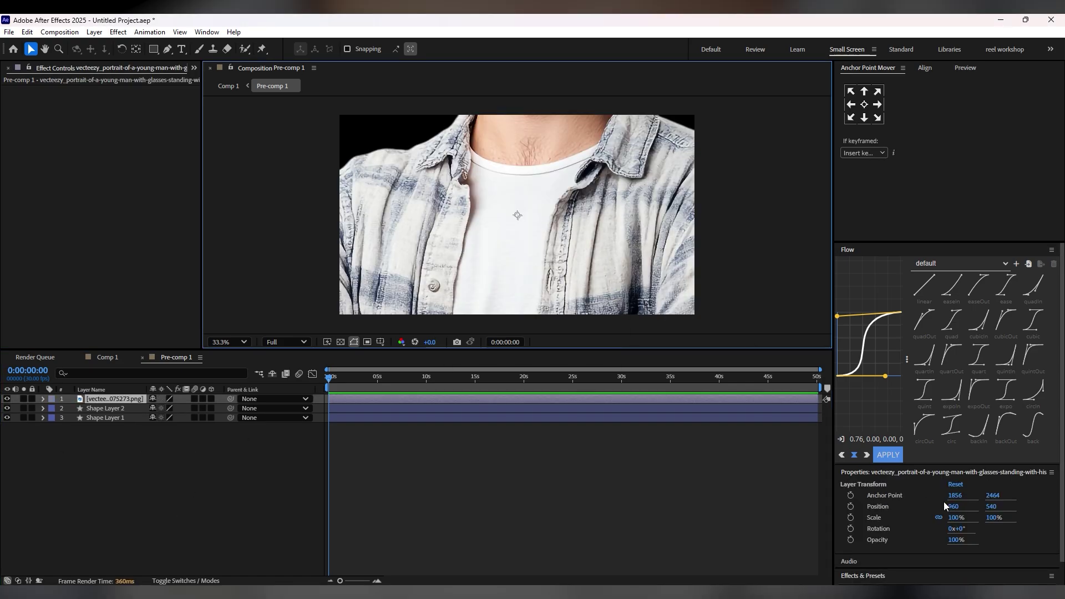
drag(915, 500, 862, 475)
drag(518, 221, 522, 239)
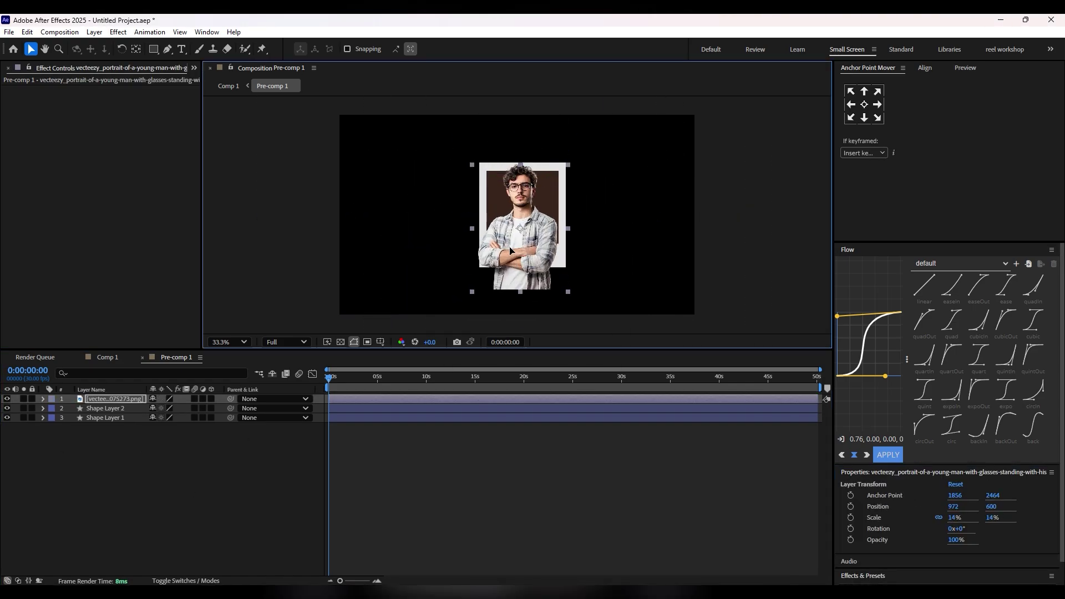
drag(954, 517, 942, 518)
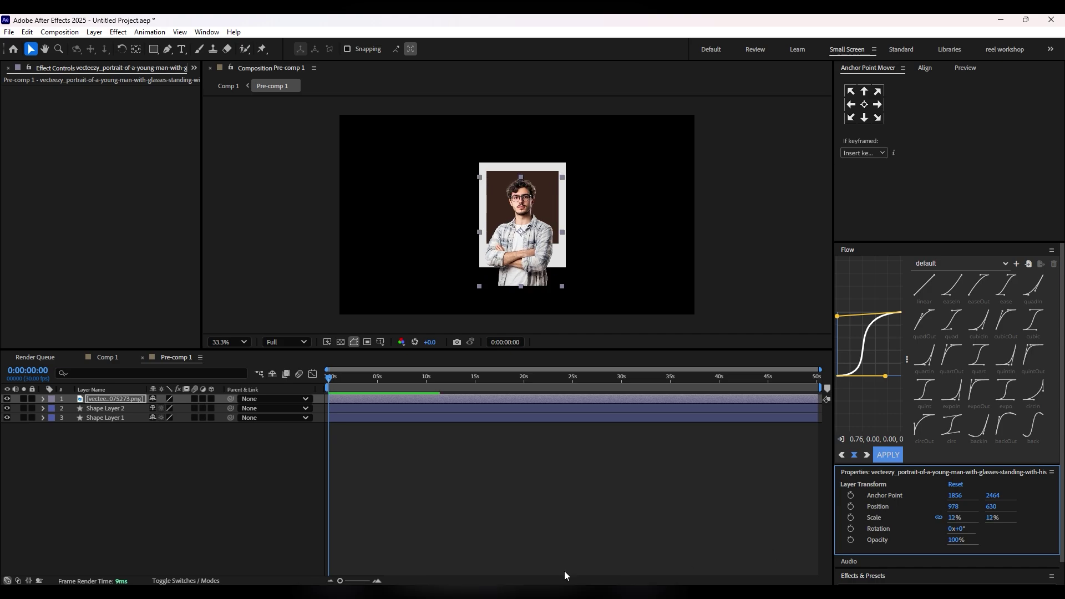
- Use Shape Layer 2 as the portrait's track matte and turn that shape layer's visibility back on
click(208, 581)
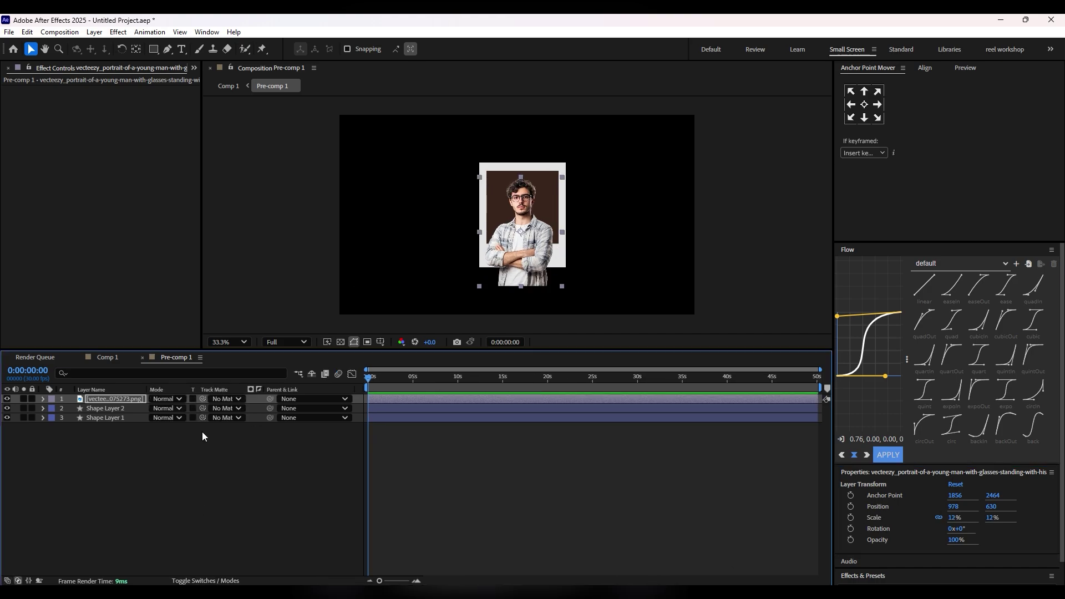
drag(131, 411, 132, 411)
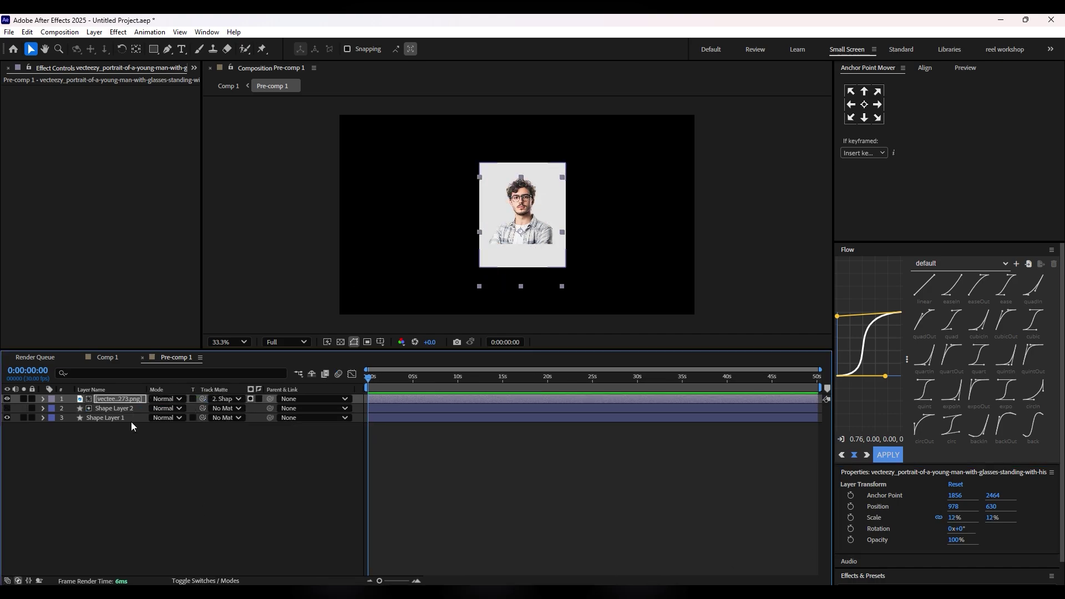
click(120, 482)
click(540, 198)
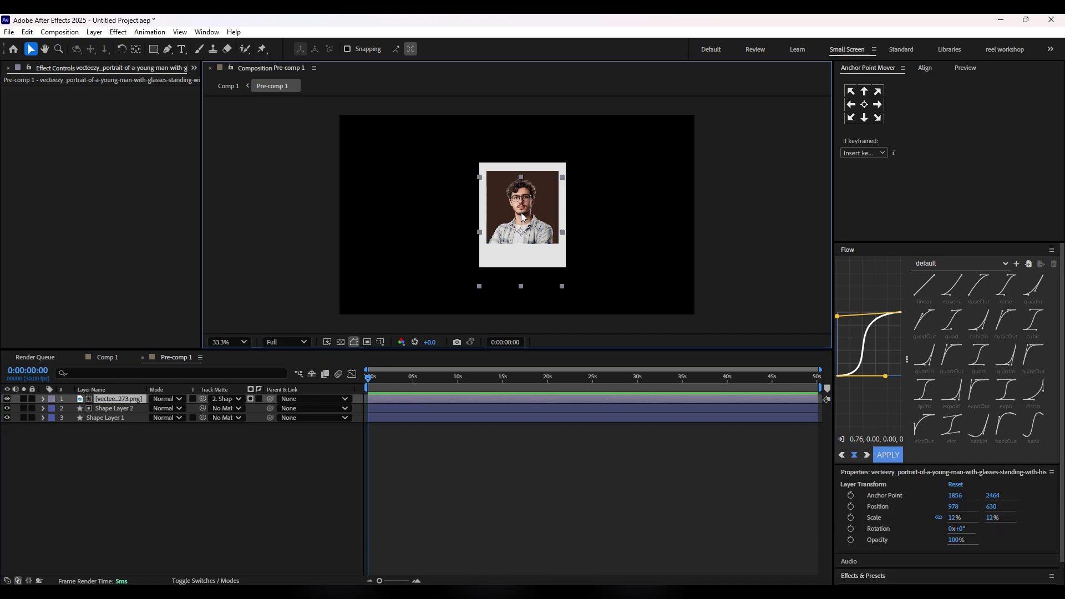
- Apply the Tint effect to the portrait and set Map White To to black to make a silhouette
key(ctrl+space)
text(tint)
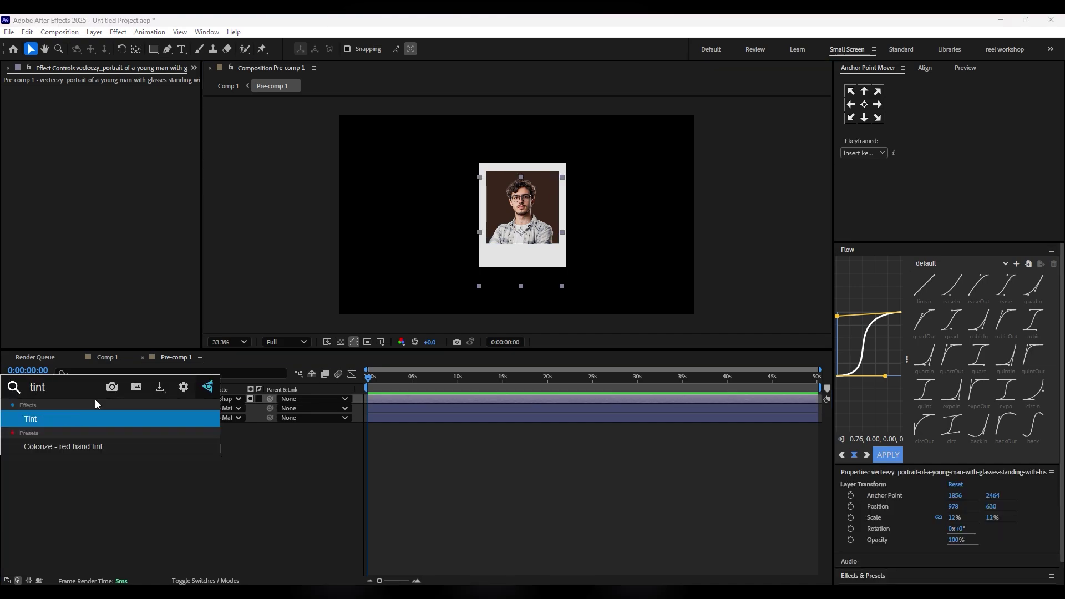
key(Return)
click(115, 109)
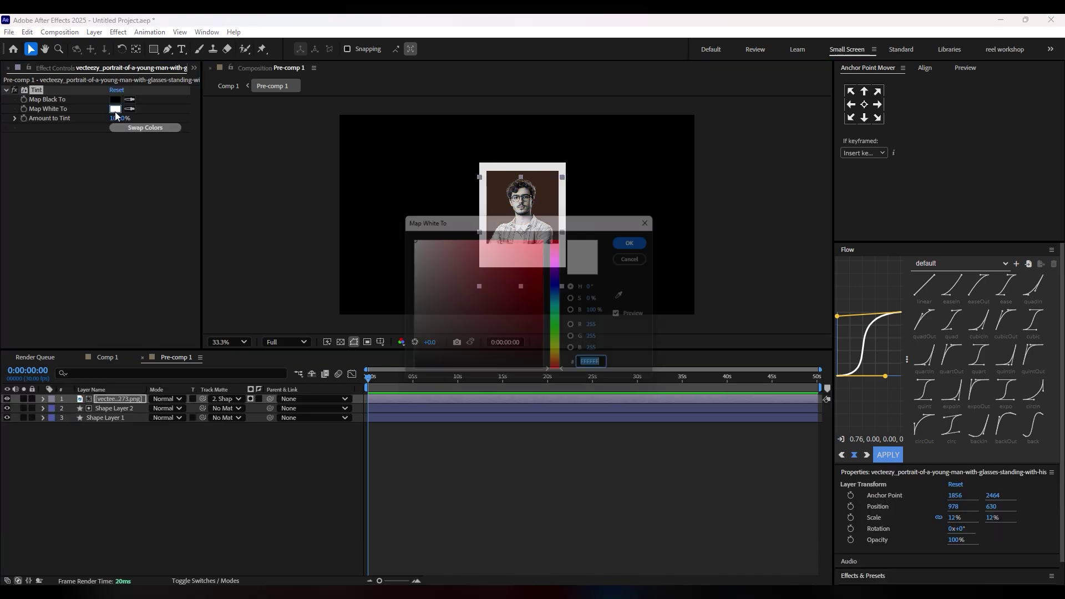
click(420, 377)
click(644, 239)
click(528, 543)
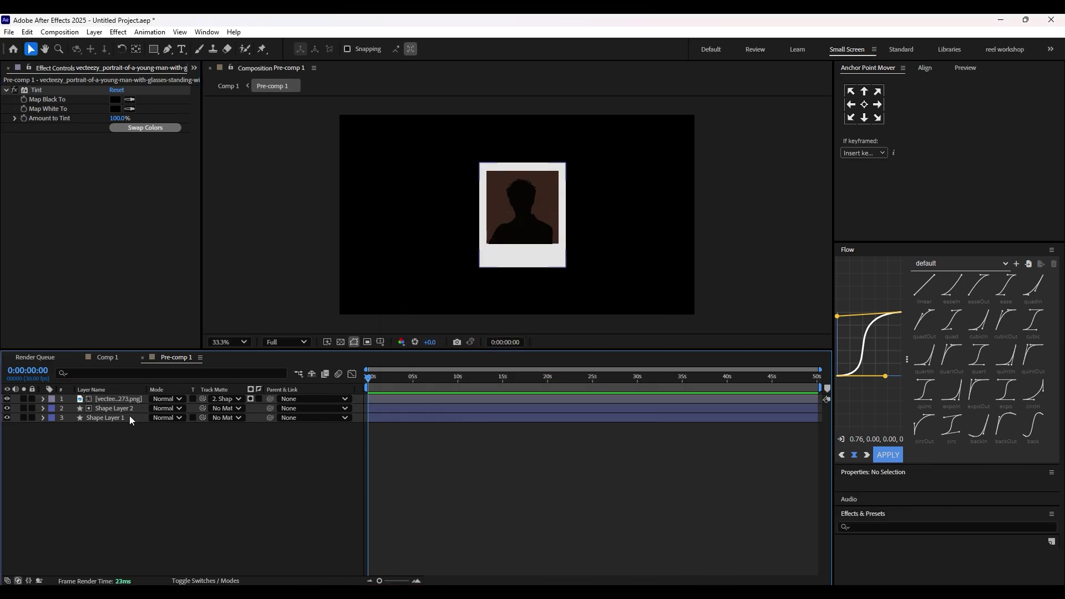
- Change Shape Layer 2's fill to a radial gradient and extend its end point to 157.0, 0.0
click(115, 409)
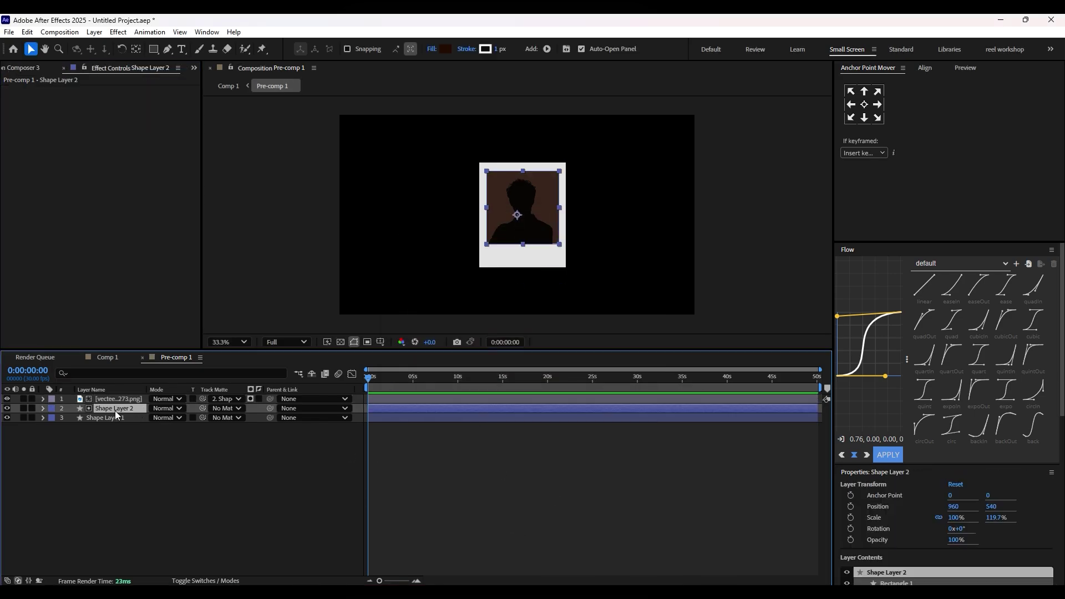
click(436, 50)
click(534, 276)
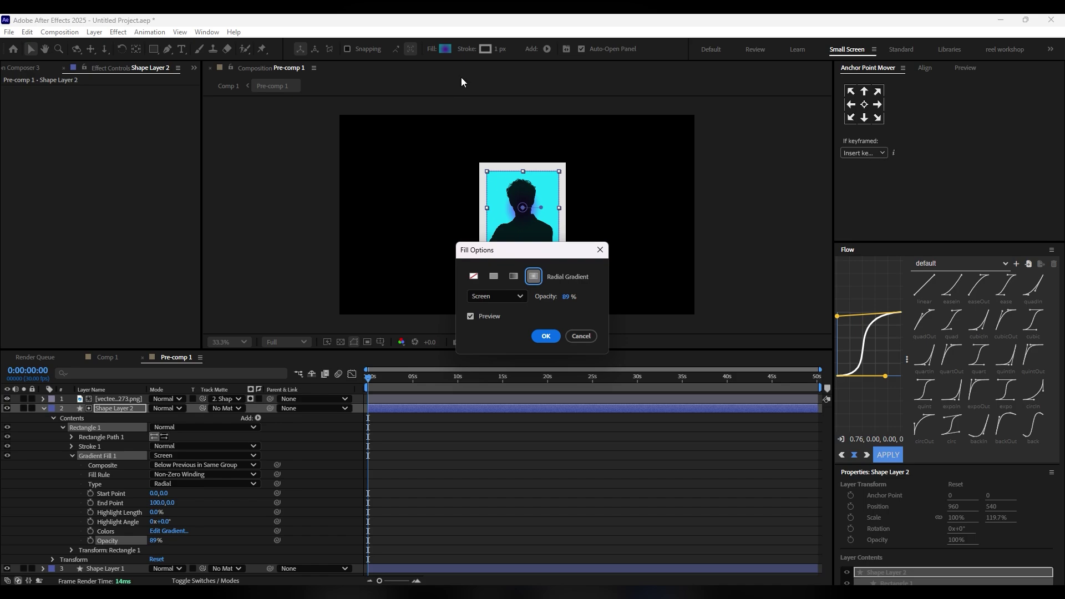
click(545, 336)
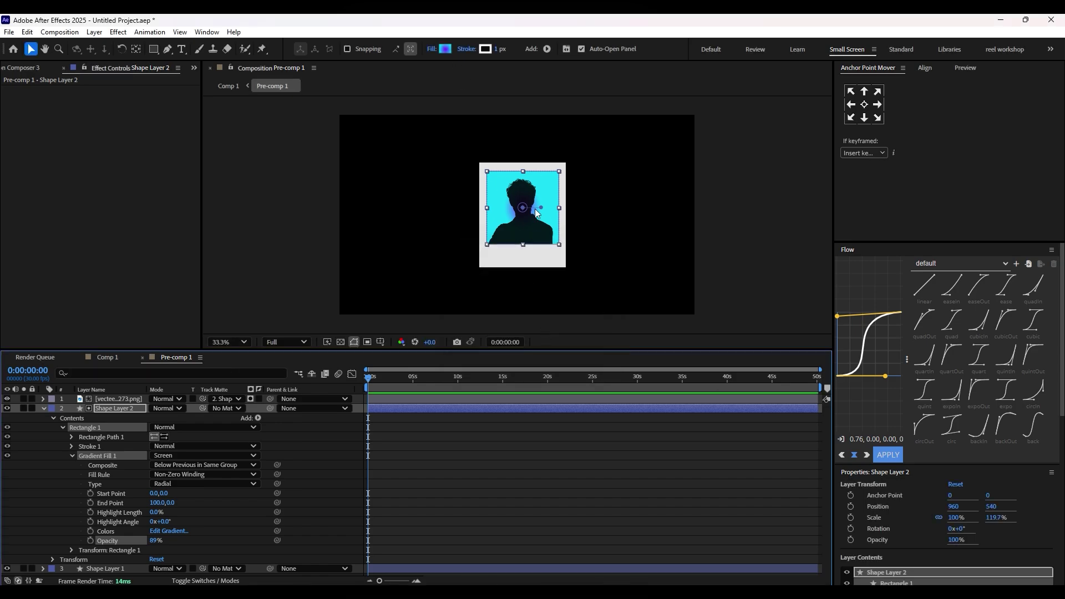
drag(541, 208, 550, 212)
- Recolour the radial gradient with a dark red centre stop and a darker red outer stop, 2B0800
click(445, 49)
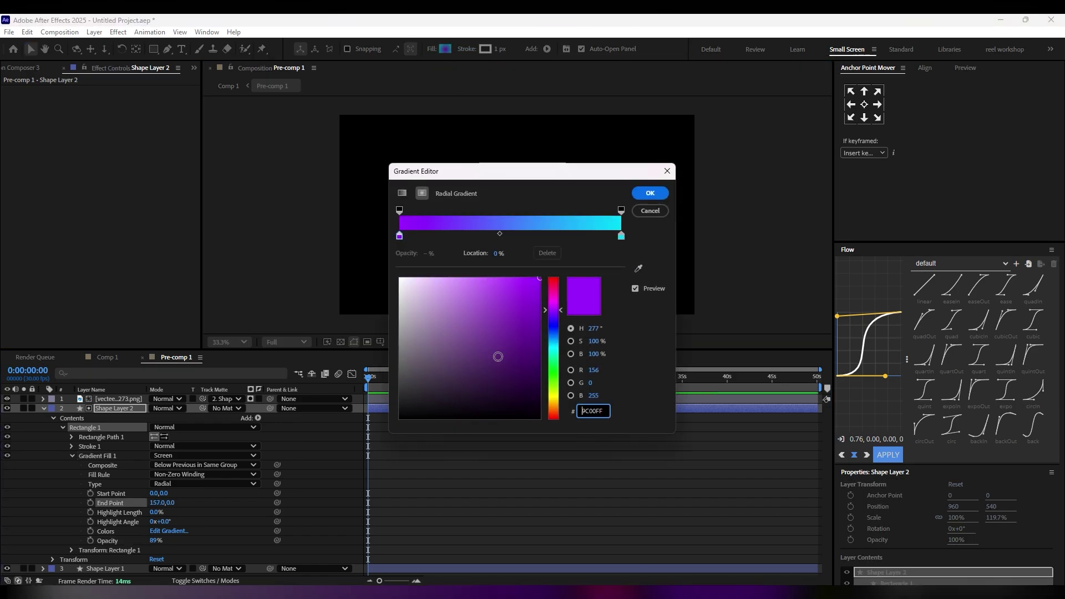
drag(553, 322, 557, 416)
click(539, 406)
drag(605, 173, 891, 200)
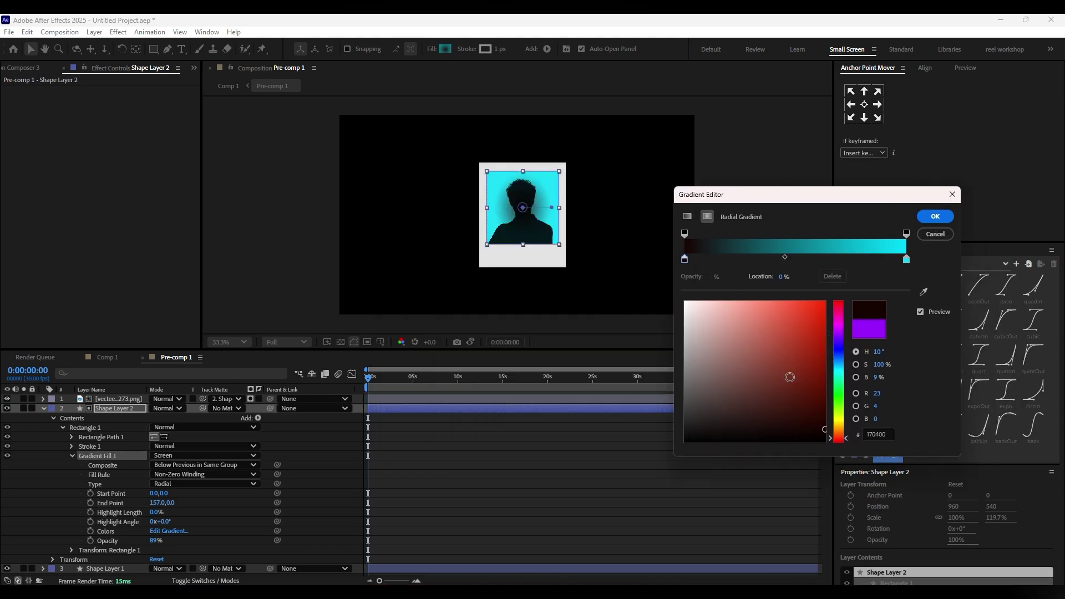
drag(815, 433, 839, 438)
click(906, 260)
drag(808, 375, 830, 418)
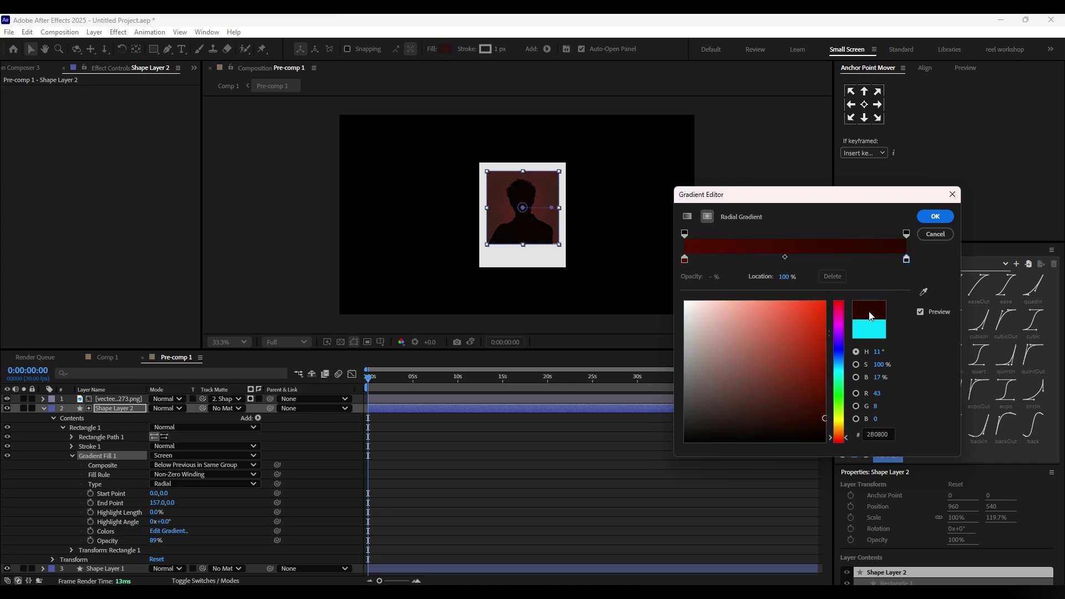
- Try scaling the portrait silhouette up to 15%
click(119, 398)
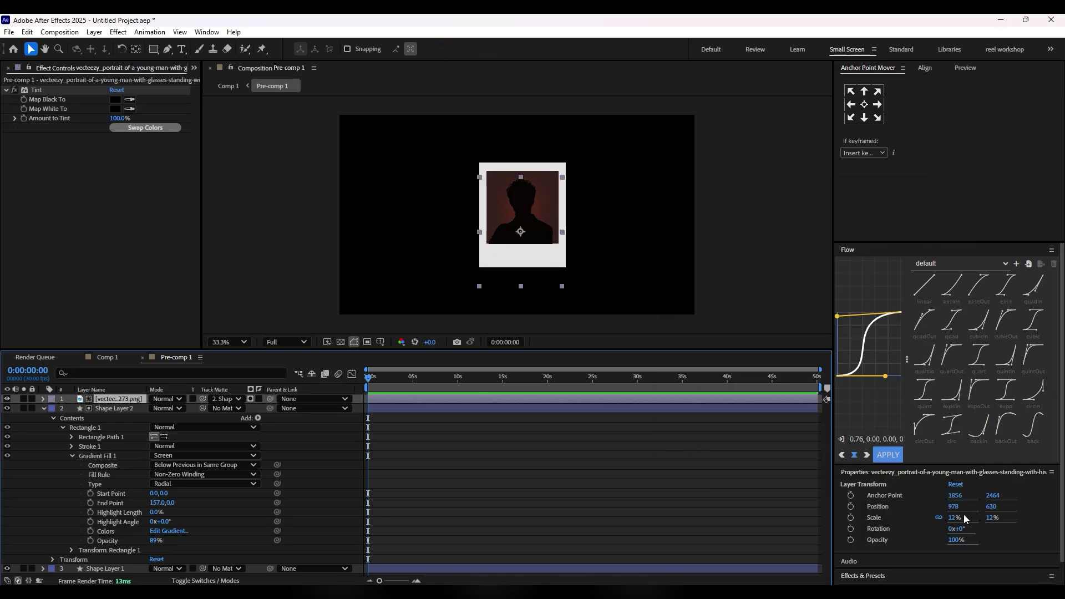
drag(954, 518, 956, 517)
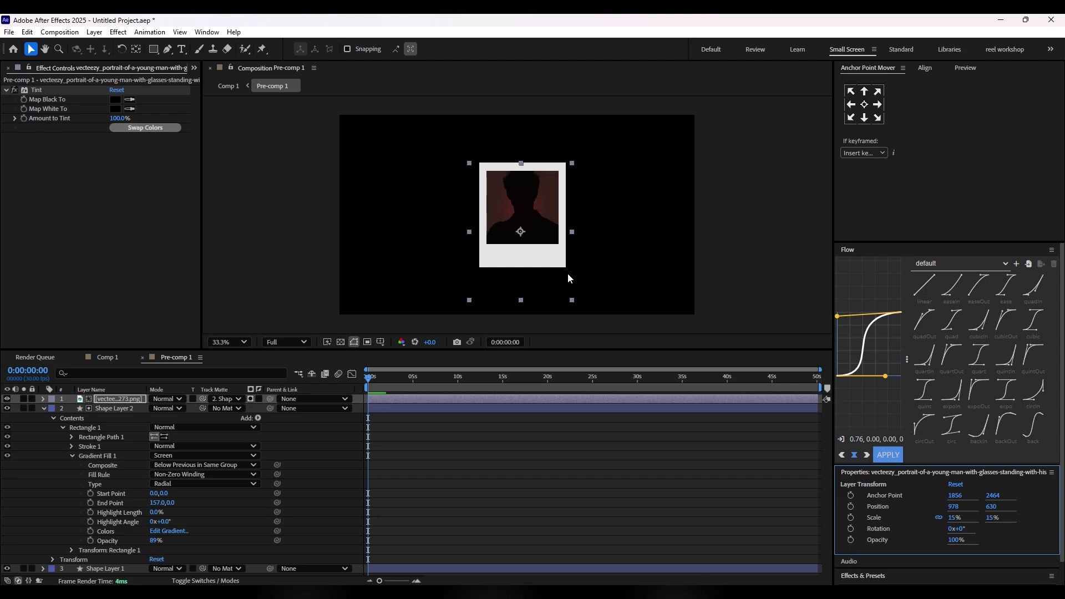
click(488, 447)
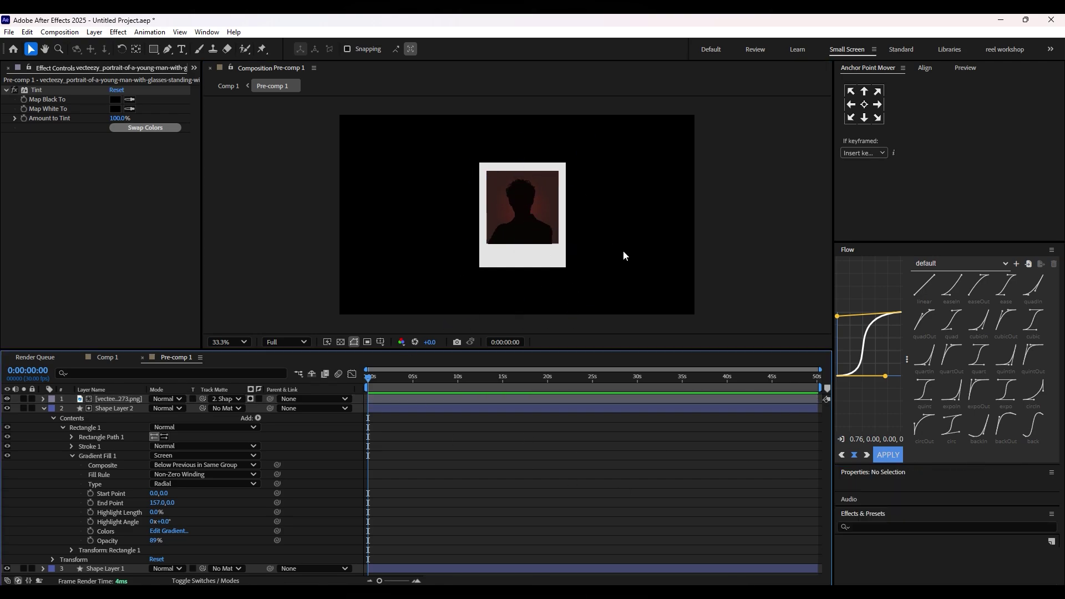
- Return to Comp 1 and apply the Drop Shadow effect to the Pre-comp 1 layer
click(106, 356)
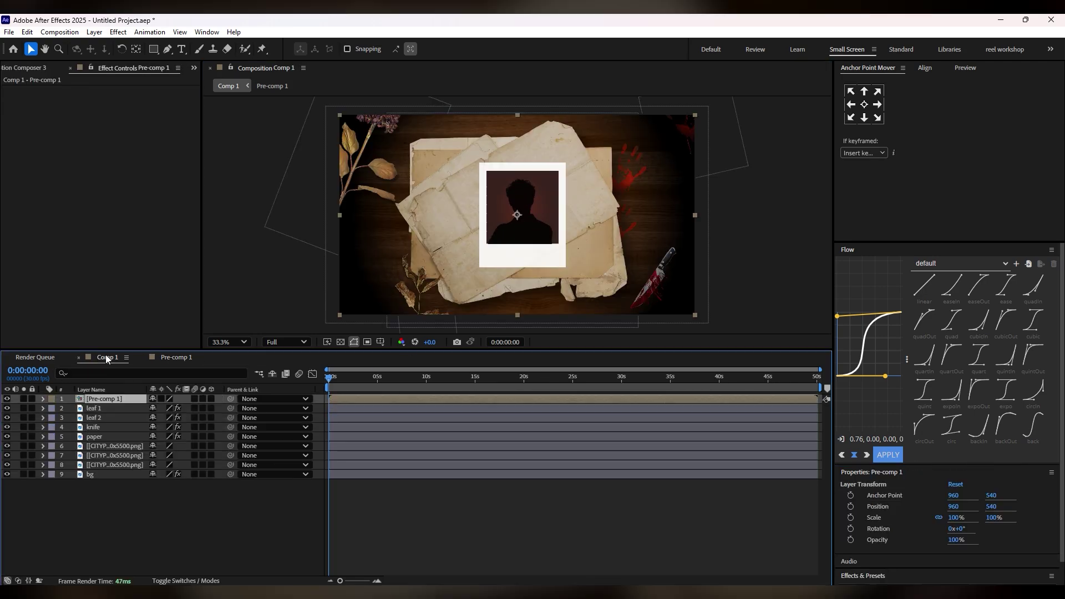
click(97, 398)
key(ctrl+space)
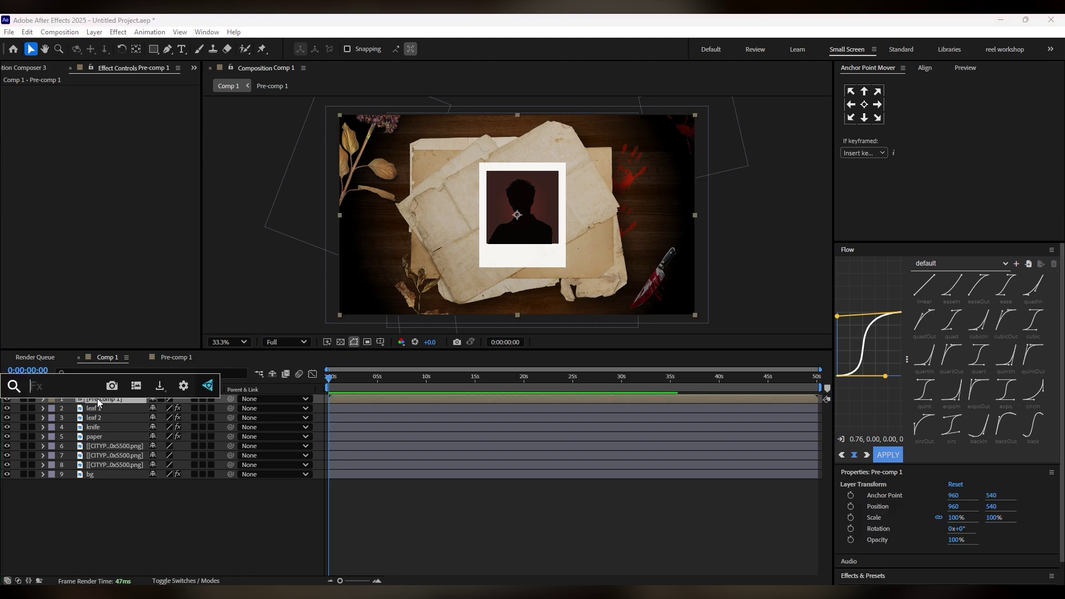
text(dr)
key(Return)
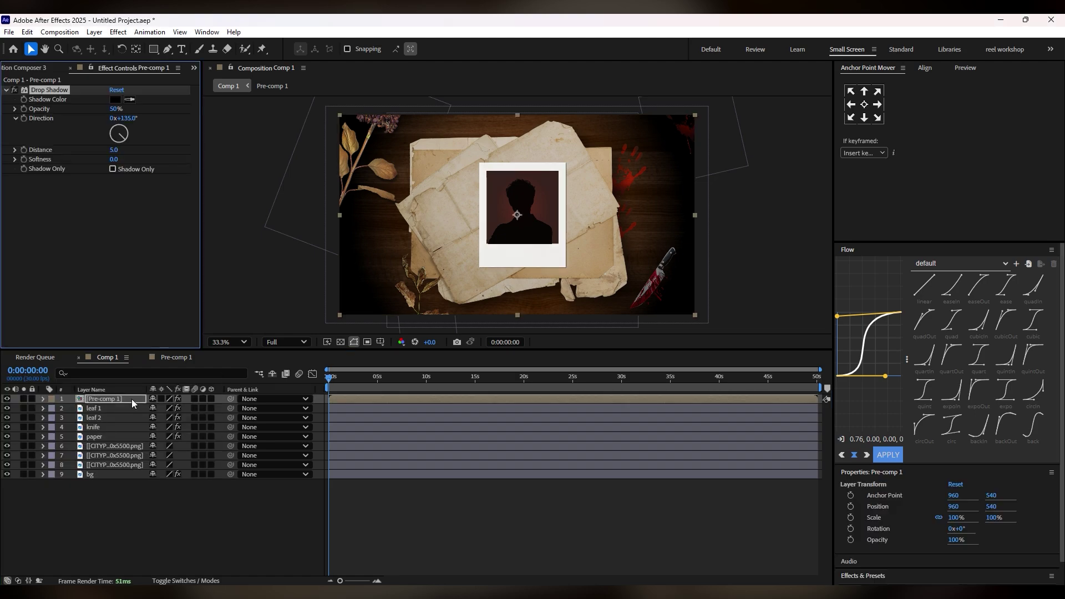
- Set the photo's drop shadow to 56% opacity, distance 20 and softness 88
drag(113, 154, 190, 157)
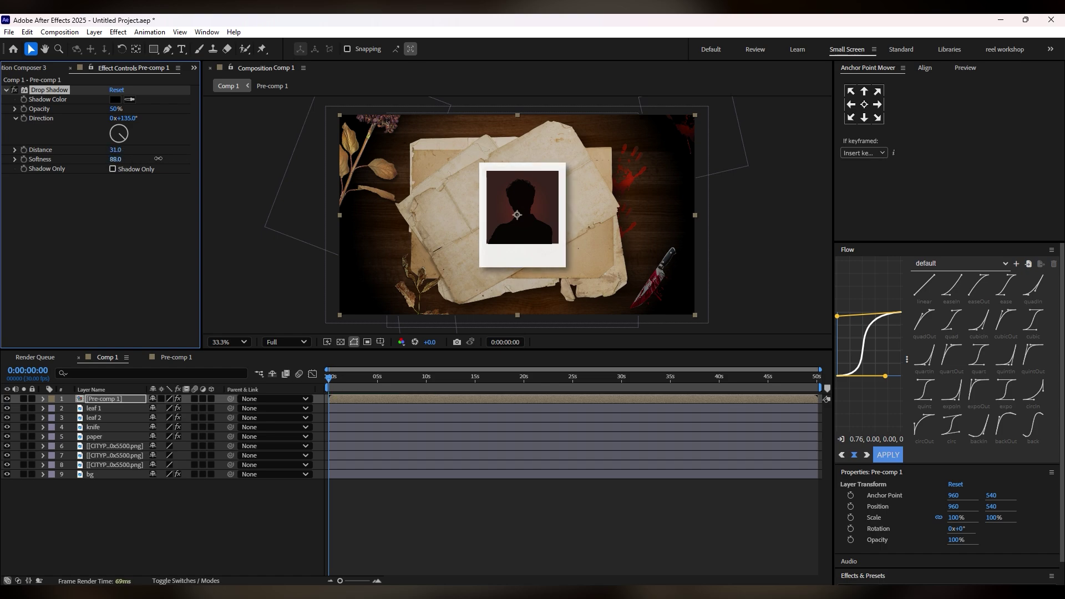
drag(113, 108, 120, 106)
drag(105, 149, 108, 149)
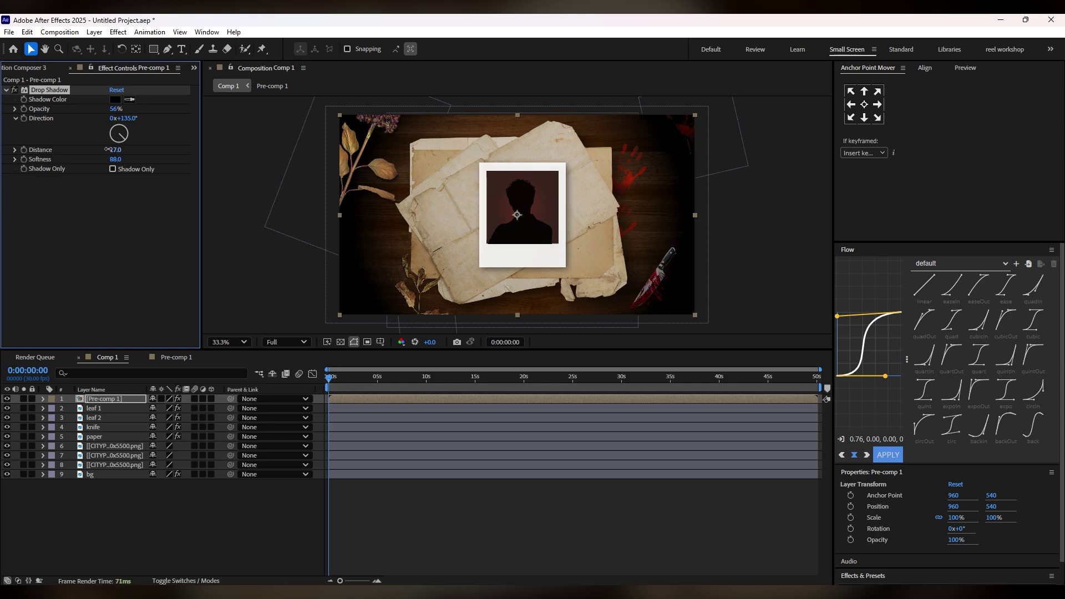
- Rename the Pre-comp 1 layer as "victim 1"
right_click(110, 400)
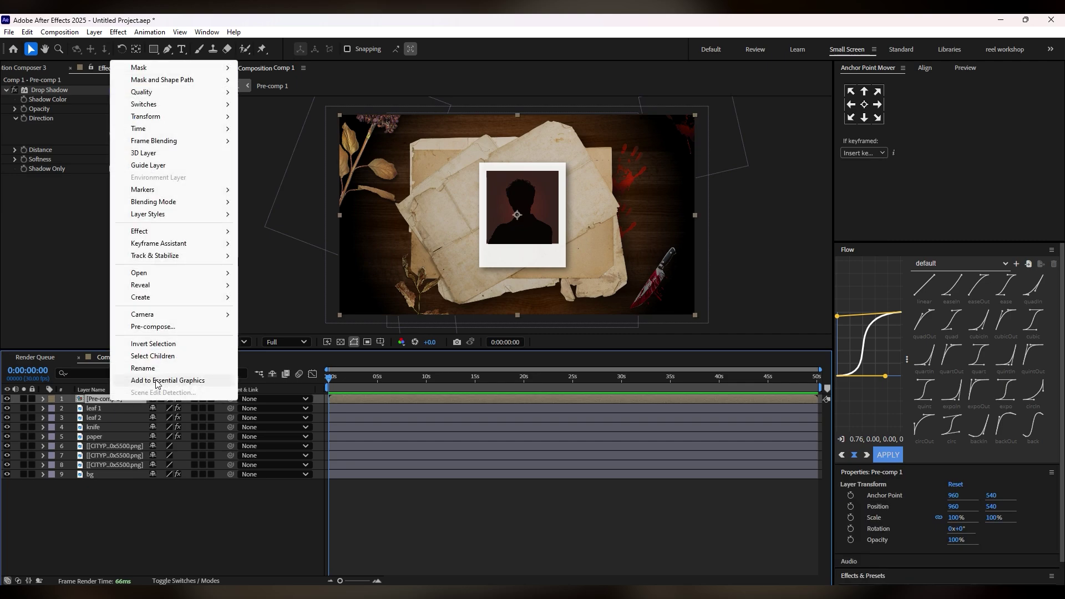
click(157, 367)
text(victi)
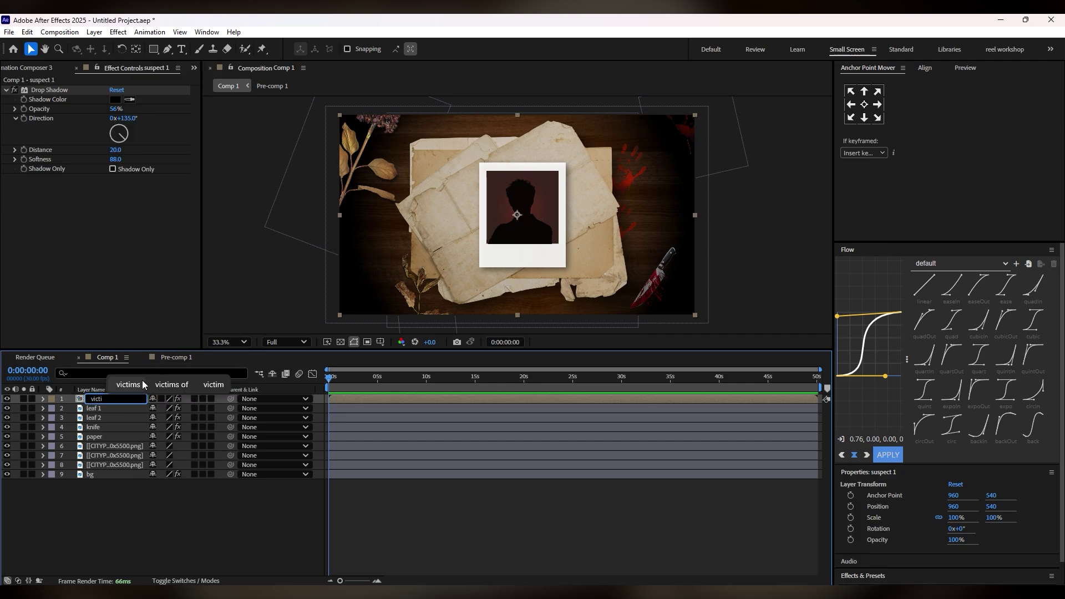
click(216, 386)
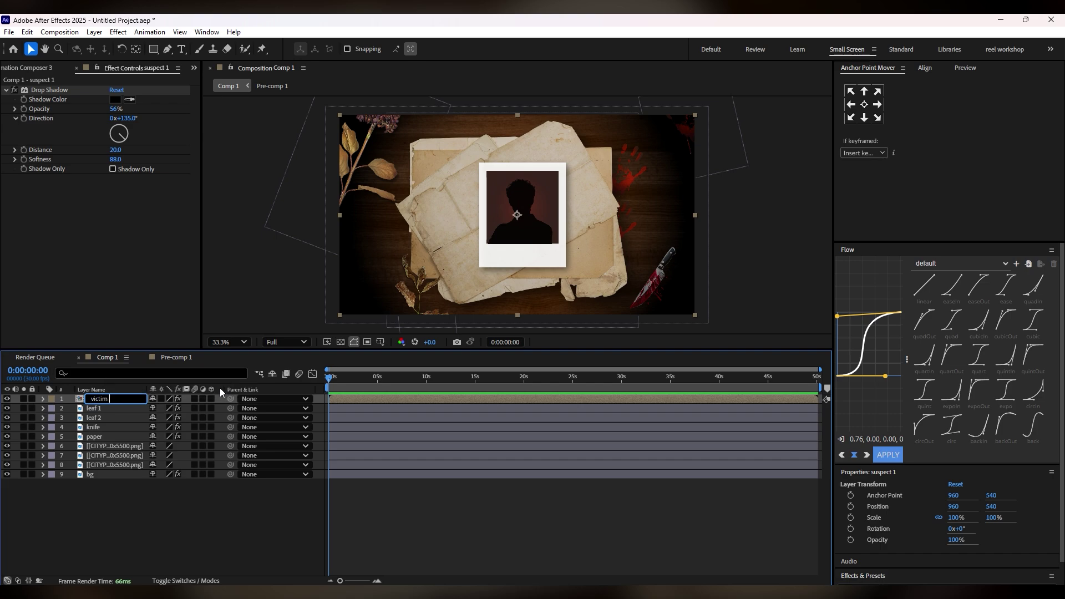
text(1)
click(129, 541)
- Duplicate victim 1's source composition in the project and place the copy as Comp 1's top layer at X position 459
click(100, 397)
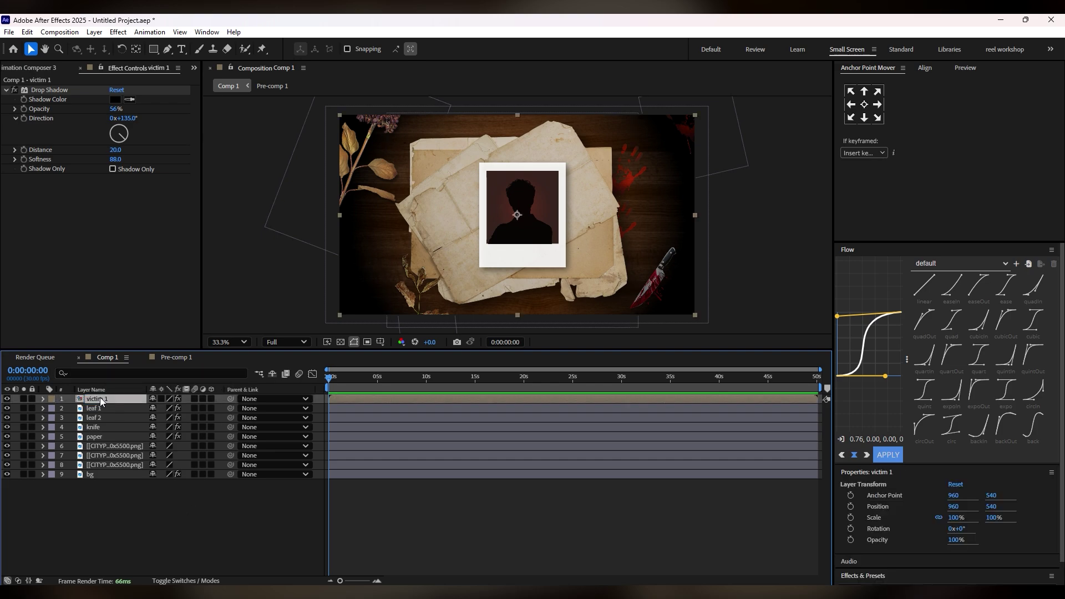
right_click(100, 397)
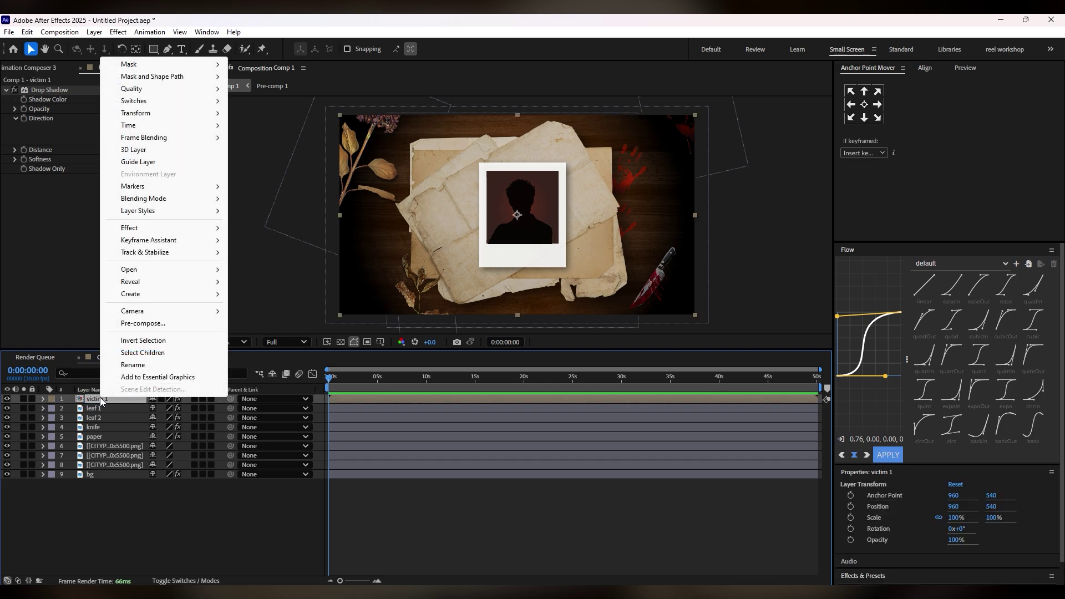
mouse_move(140, 280)
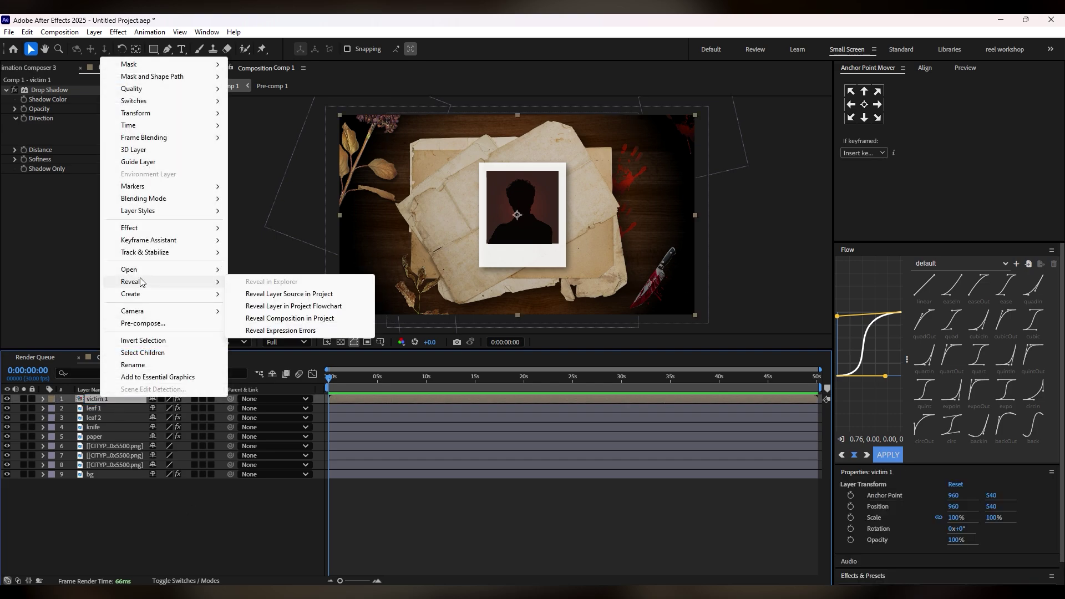
click(315, 299)
click(48, 219)
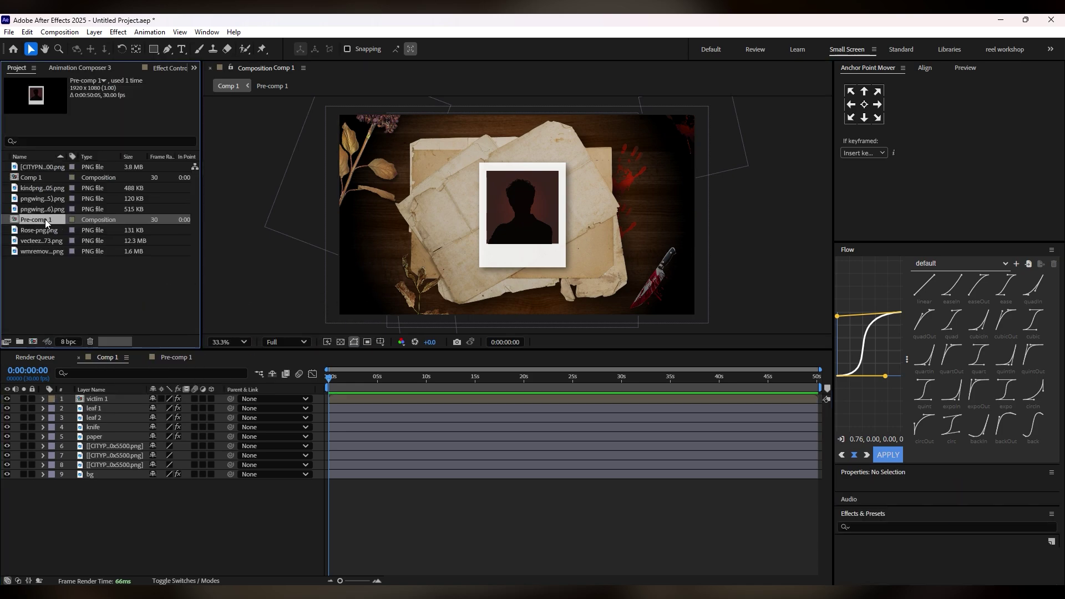
key(ctrl+d)
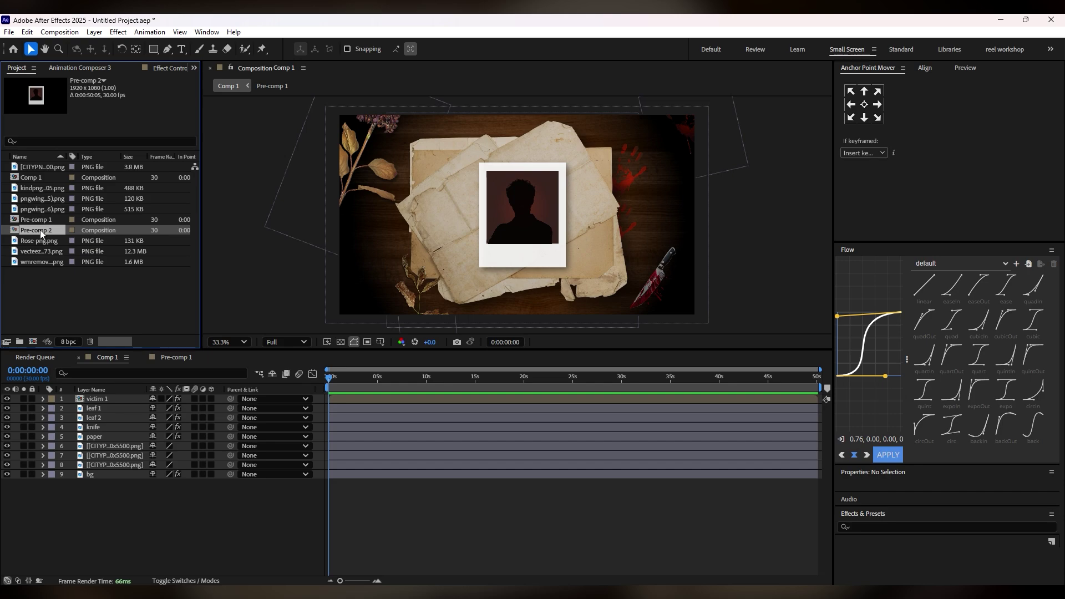
drag(98, 386, 104, 395)
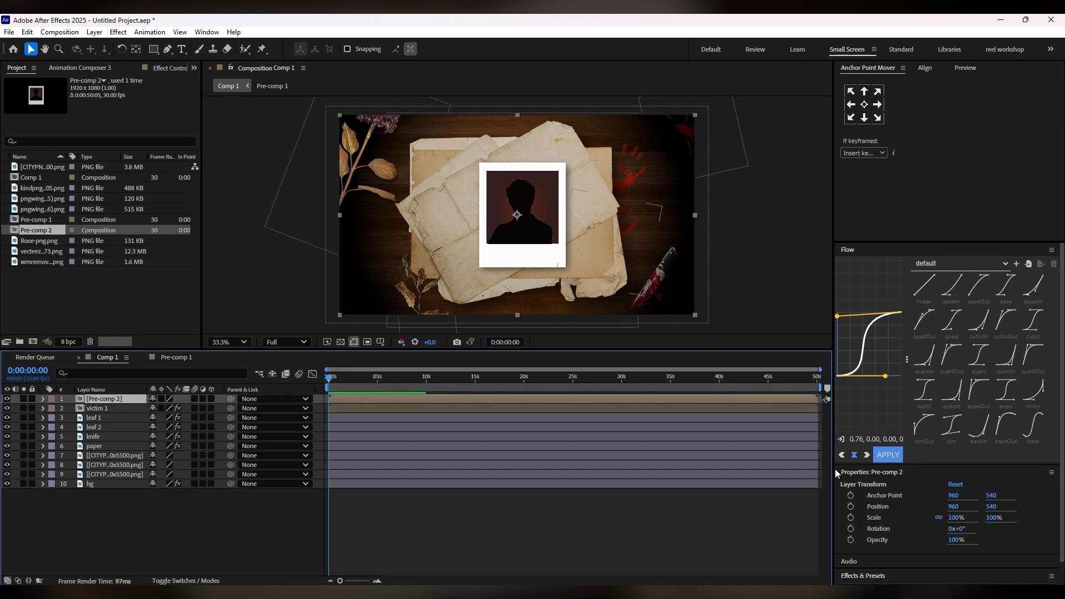
drag(953, 506, 661, 497)
- In Pre-comp 2, replace the portrait with the cut-out of the smiling man, scaled to 13% and positioned at 984, 567
double_click(105, 400)
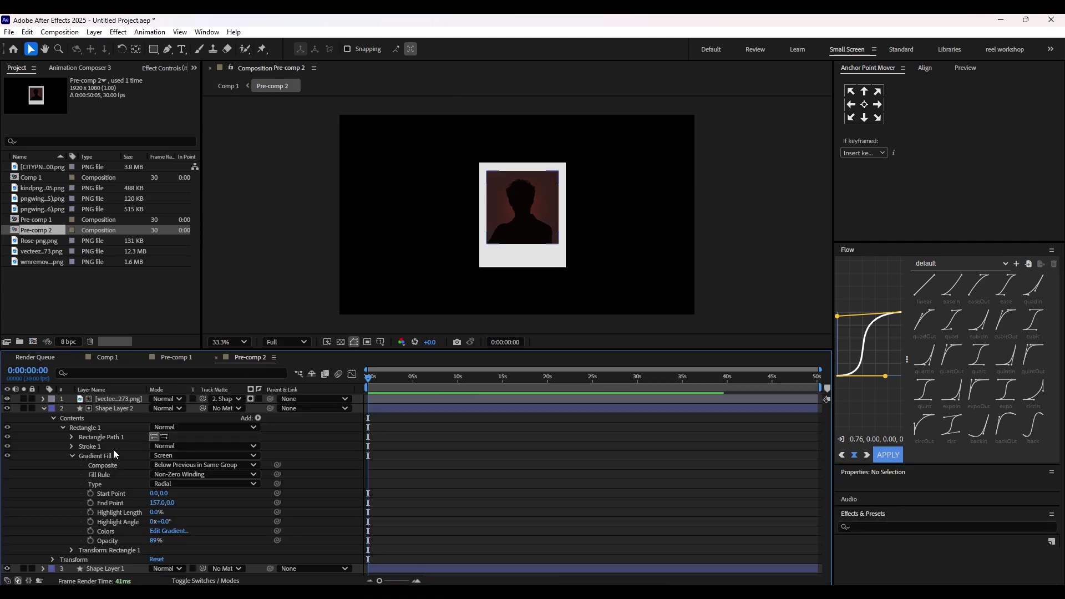
click(105, 400)
key(Delete)
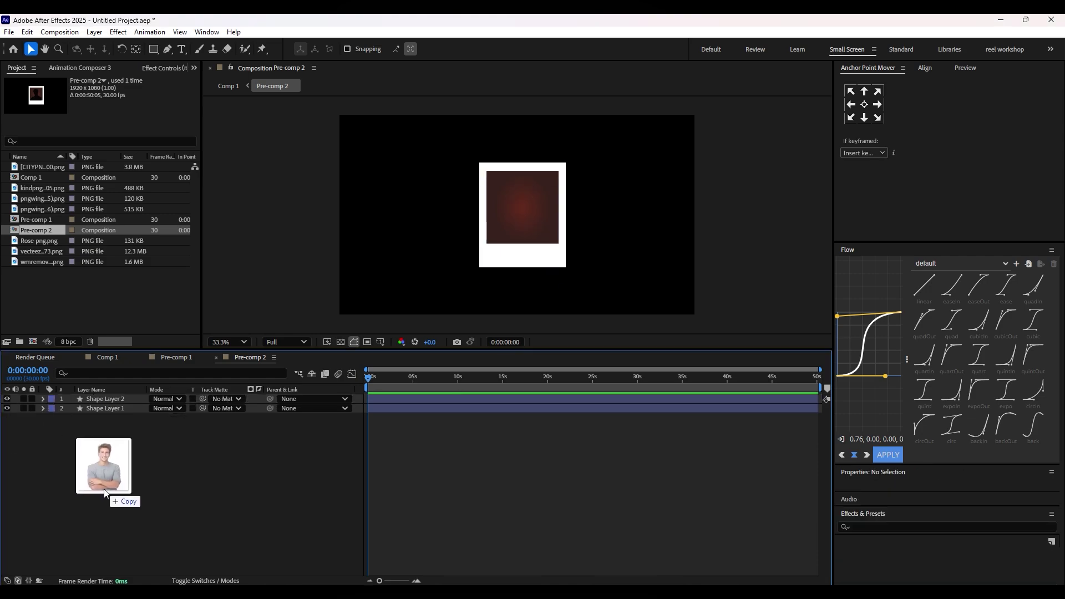
drag(119, 494, 402, 419)
drag(956, 519, 907, 519)
drag(534, 238, 539, 243)
- Apply the Tint effect to the smiling man's portrait and set Map White To to black
key(ctrl+space)
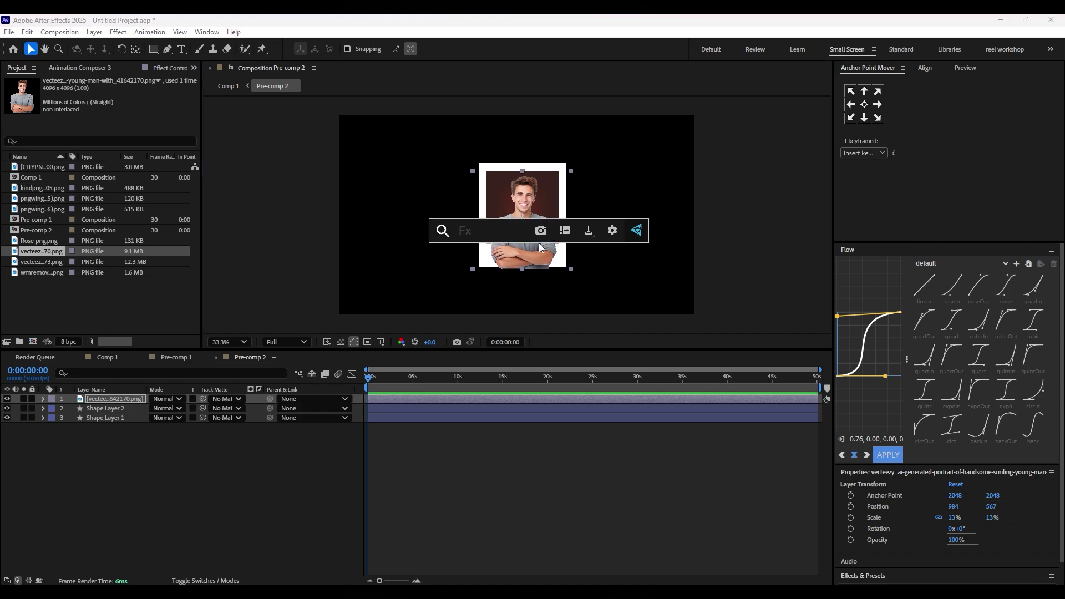
text(tin)
click(453, 263)
click(115, 109)
click(407, 375)
key(Return)
- Show the track matte options, set Shape Layer 2 as the new portrait's matte and turn that shape layer's visibility back on
click(239, 461)
key(F4)
key(F4)
drag(203, 397, 14, 403)
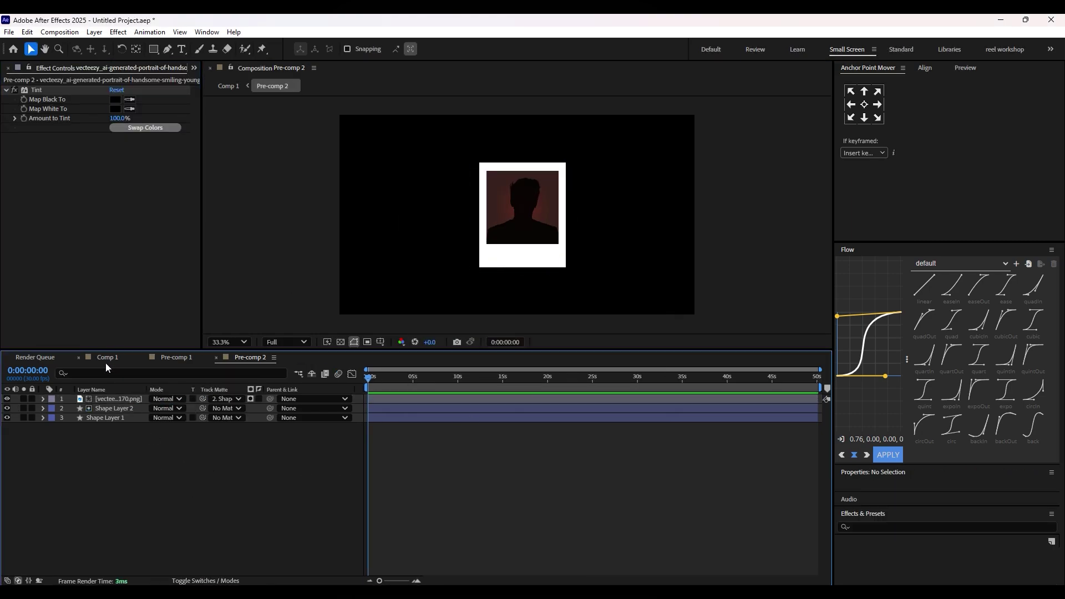
- Duplicate Pre-comp 2 in the project, add the copy on top of Comp 1 and move it to the right of the middle photo
click(106, 361)
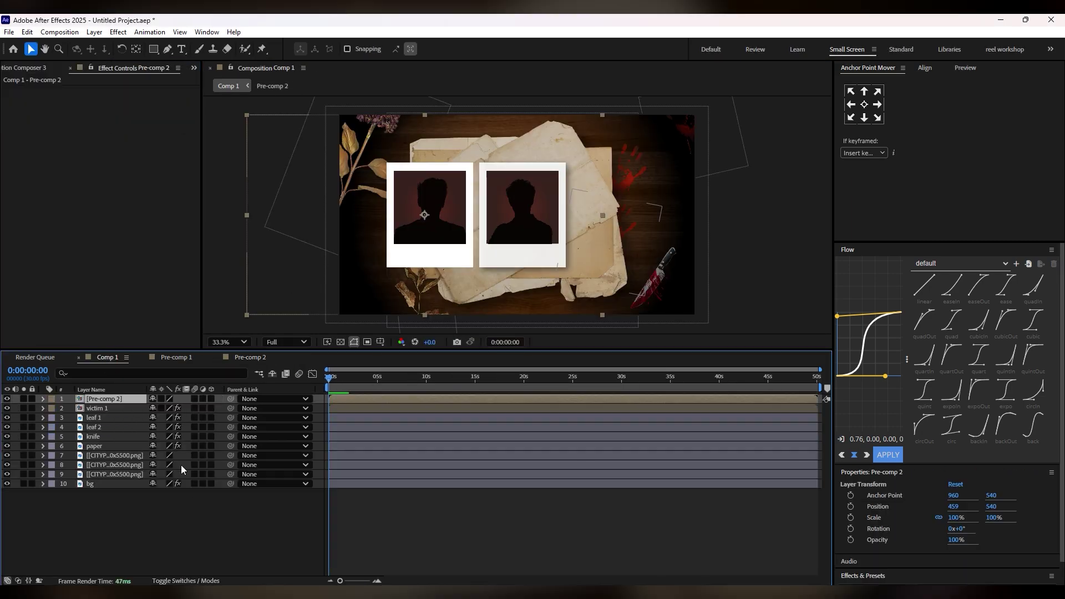
right_click(119, 401)
mouse_move(168, 285)
click(308, 298)
key(ctrl+d)
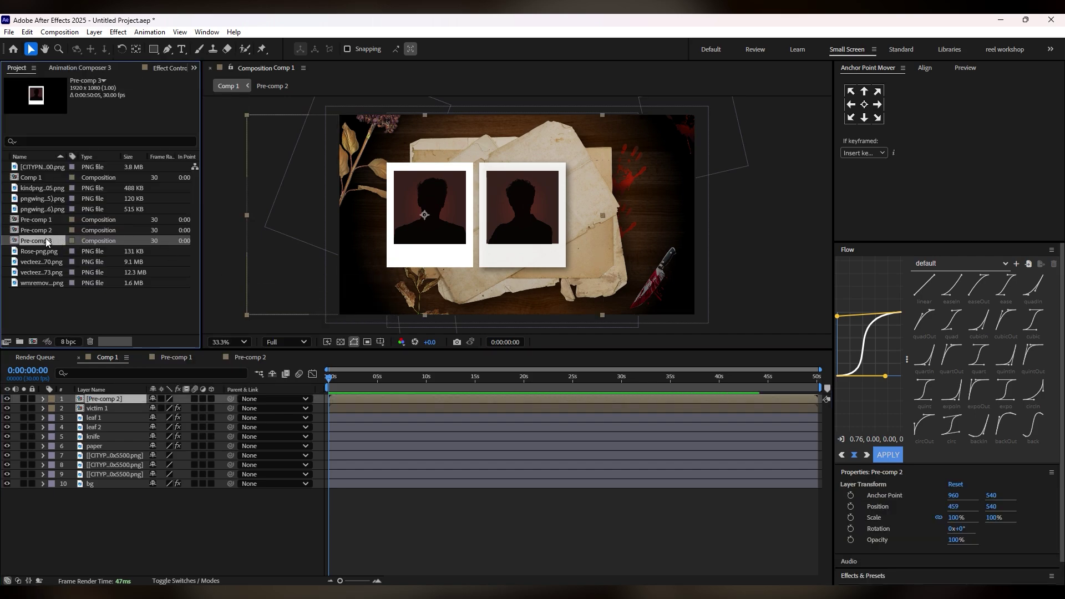
drag(44, 240, 95, 397)
drag(953, 507, 955, 511)
- In Pre-comp 3, replace the portrait with the Lovepik young man cut-out at 52% scale and tint it fully black
double_click(100, 398)
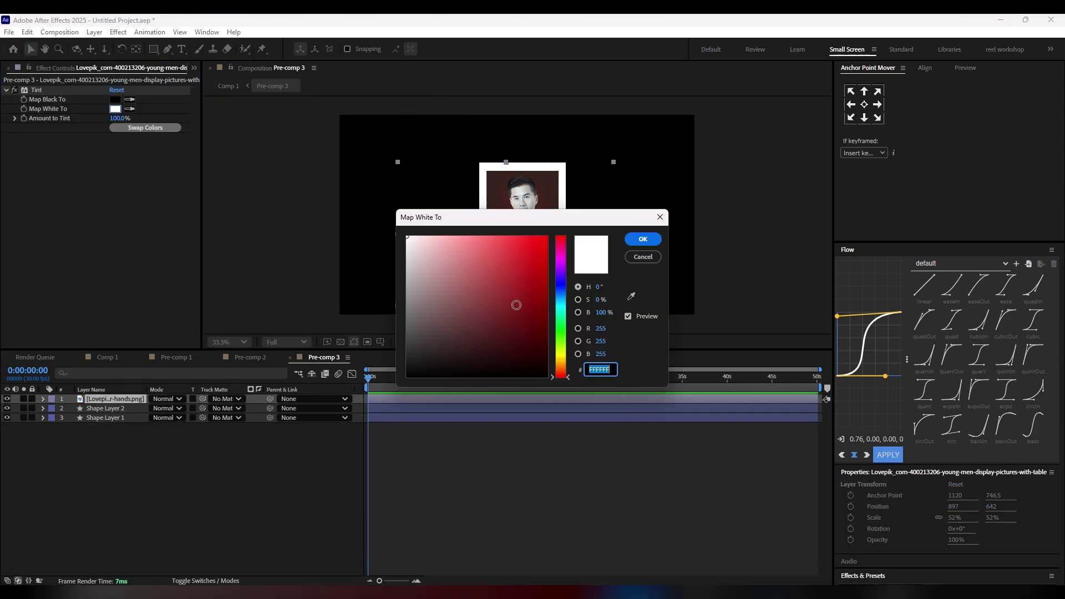
click(475, 376)
click(643, 239)
- Matte the Lovepik silhouette with Shape Layer 2 in Pre-comp 3 and make the shape layer visible again
click(189, 466)
drag(202, 399, 114, 408)
click(8, 408)
click(116, 400)
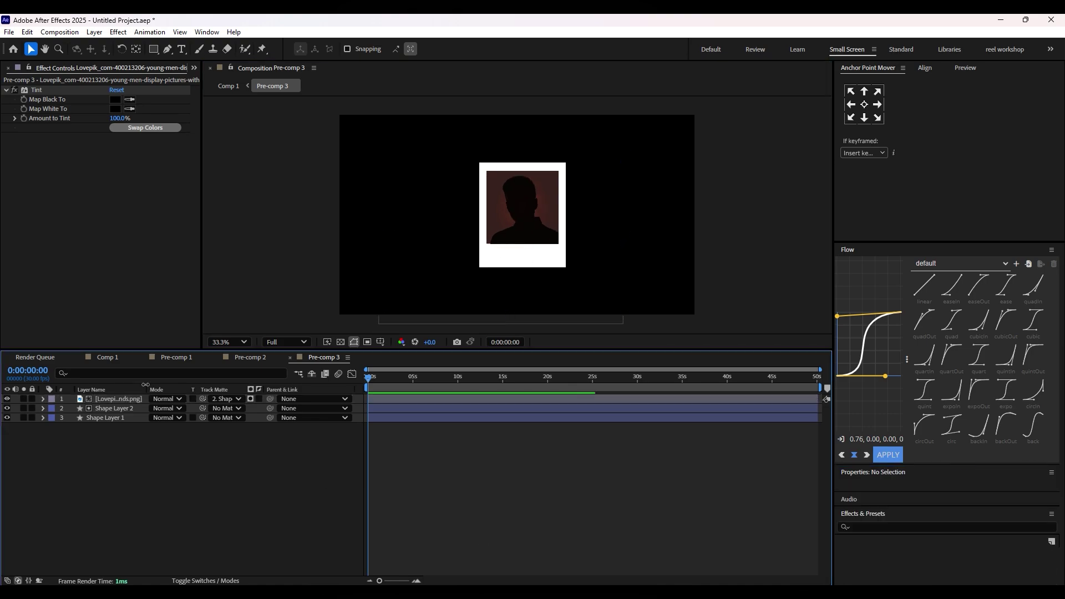
- Copy the Drop Shadow effect from the victim 1 layer in Comp 1 and paste it onto Pre-comp 2 and Pre-comp 3
click(107, 357)
click(106, 408)
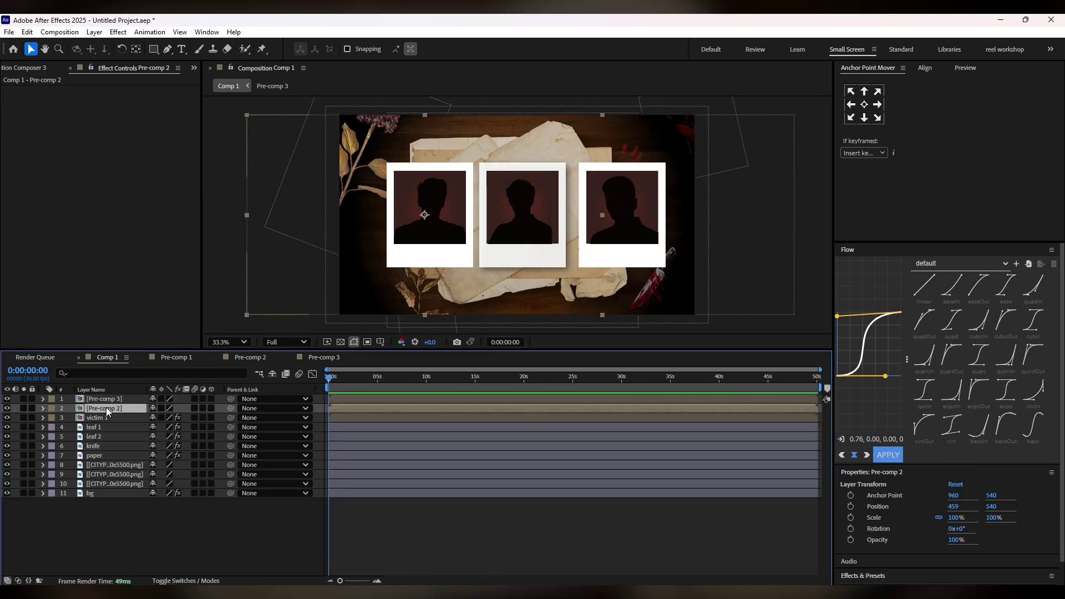
click(98, 417)
click(54, 89)
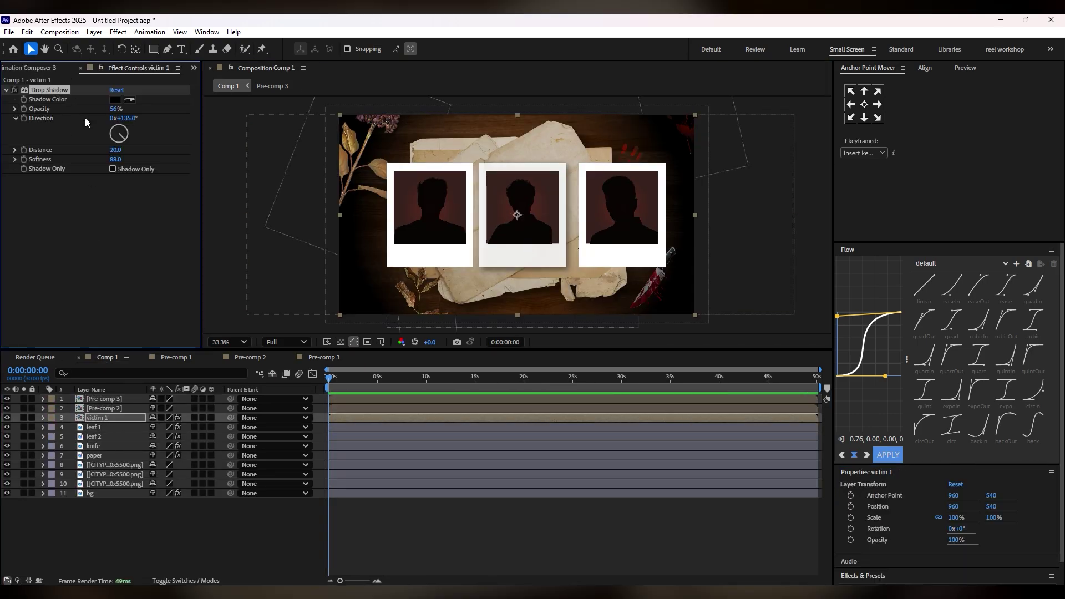
right_click(60, 92)
click(91, 127)
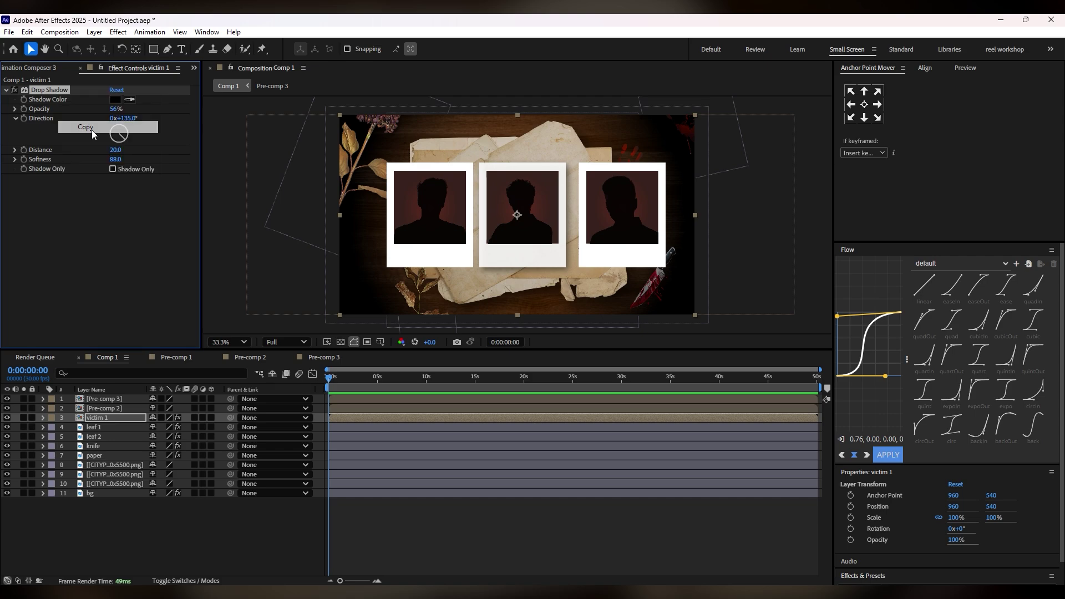
click(100, 408)
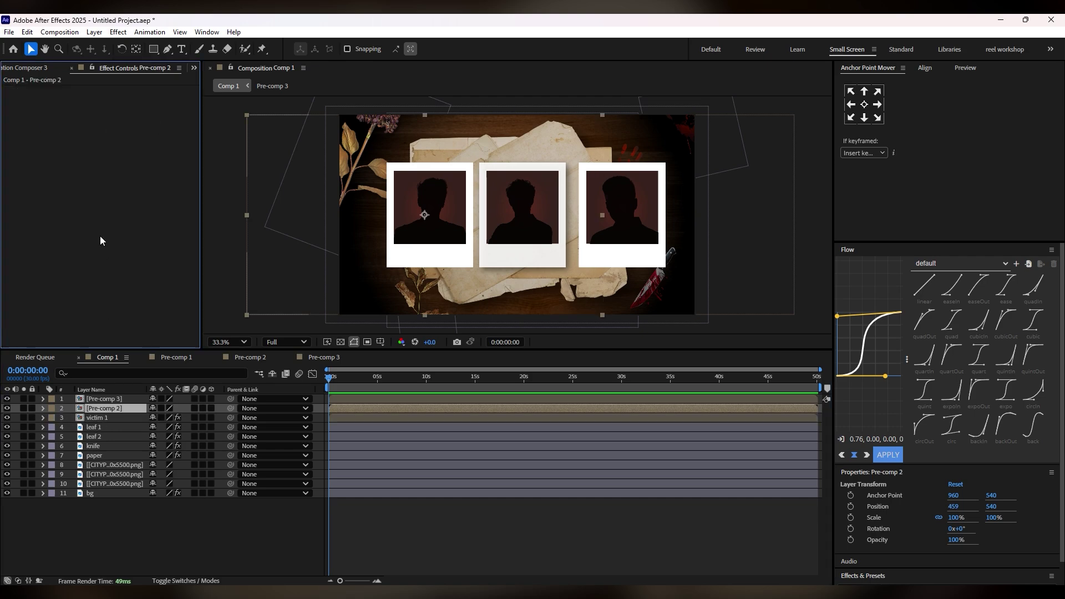
key(ctrl+v)
click(105, 398)
key(ctrl+v)
- Rename the Pre-comp 2 layer as victim2 and the Pre-comp 3 layer as victim3
right_click(105, 409)
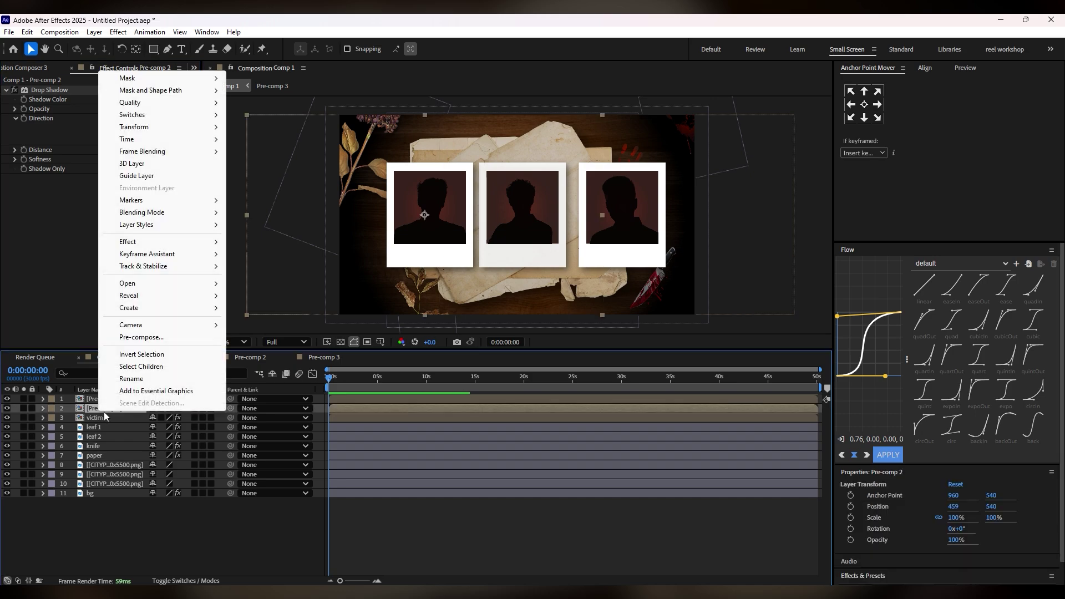
click(131, 379)
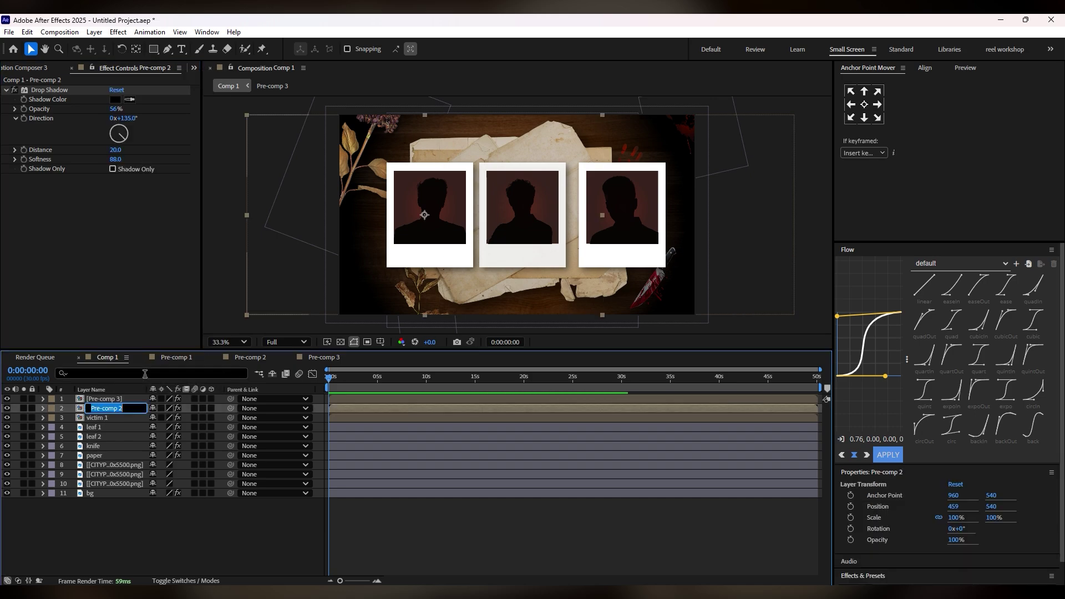
text(victim 2)
right_click(92, 404)
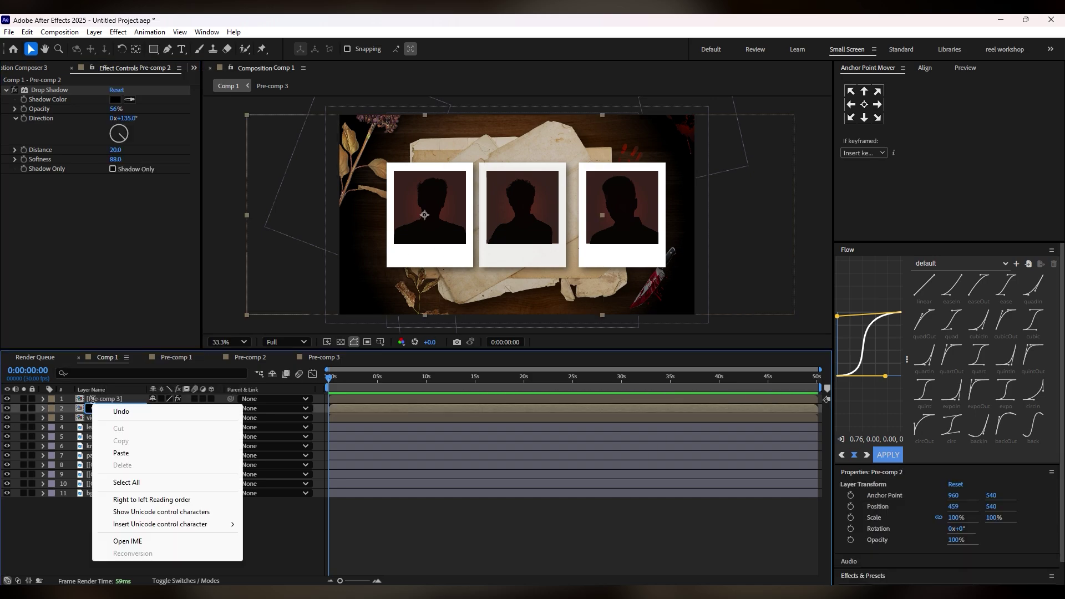
right_click(93, 399)
click(127, 371)
text(victim)
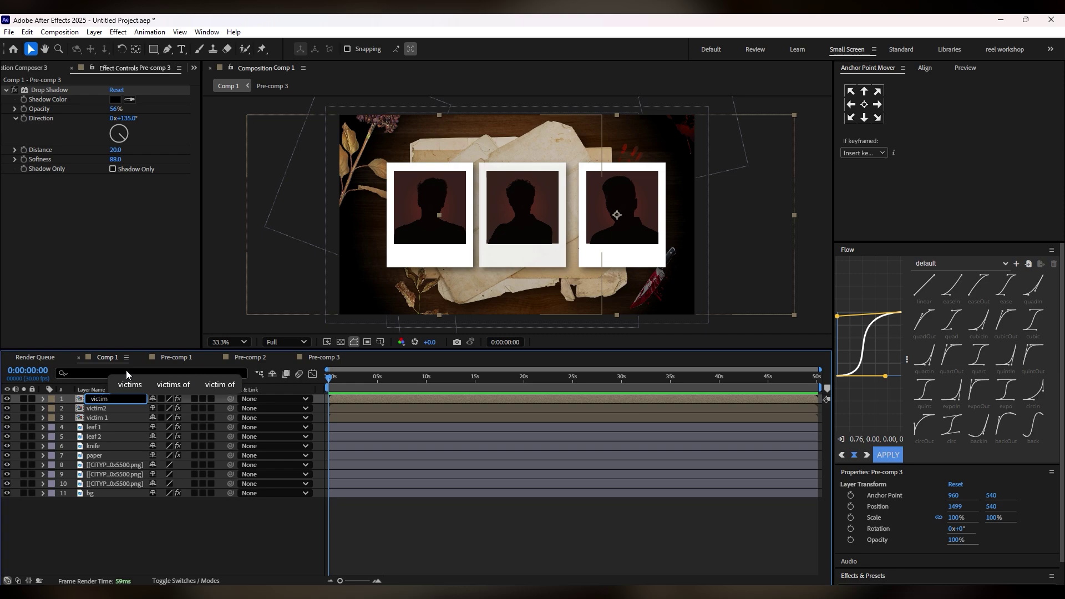
text(3)
- Rotate the victim2 photo to -9°, move it to about 594, 495, and place its layer below victim 1
click(105, 407)
mouse_move(427, 225)
mouse_down()
mouse_move(451, 230)
mouse_move(441, 226)
mouse_up()
drag(958, 529, 949, 528)
drag(467, 222, 476, 212)
drag(102, 409, 104, 422)
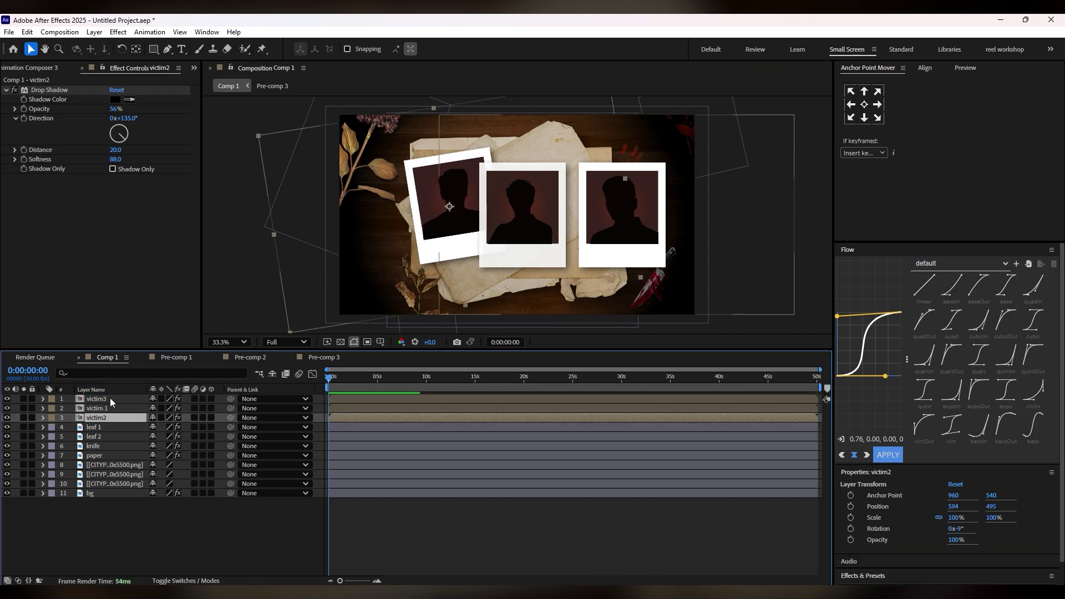
- Rotate the victim3 photo to 12°, move it to about 1277, 480, and place its layer below victim2
click(110, 399)
drag(957, 528, 965, 528)
drag(631, 243, 590, 233)
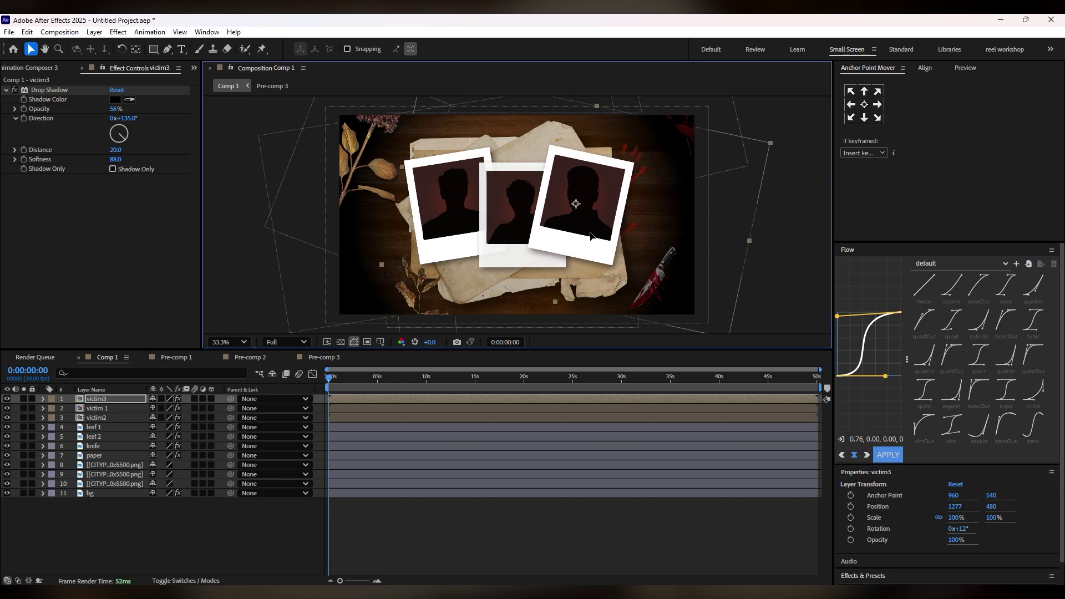
drag(97, 399, 96, 421)
click(262, 501)
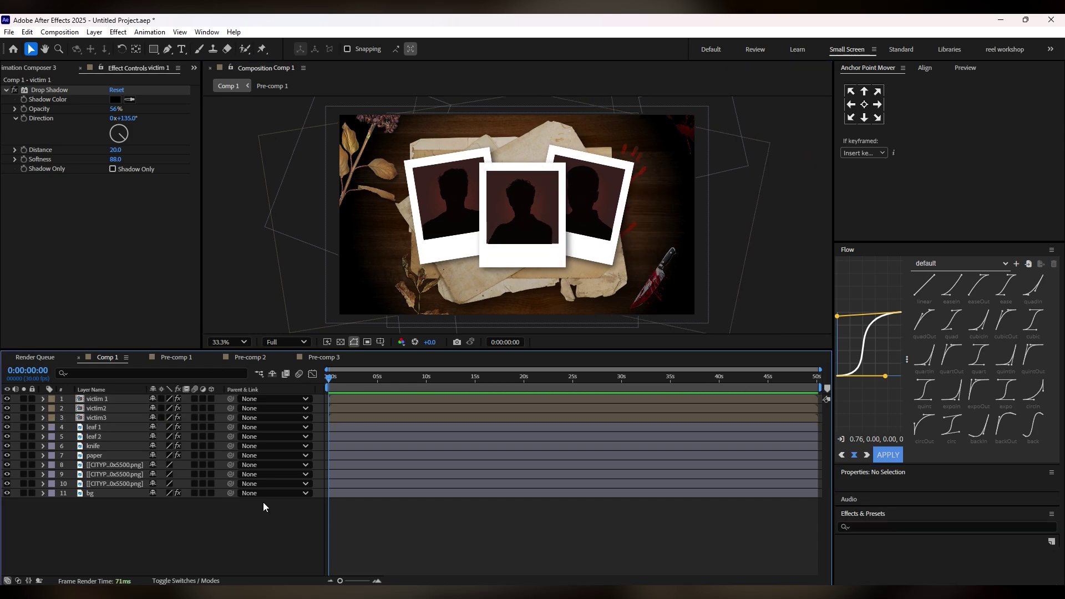
- Add a CC Vignette with an amount of about 190 to the paper layer and lower the opacity of the leaf 1 layer
click(100, 428)
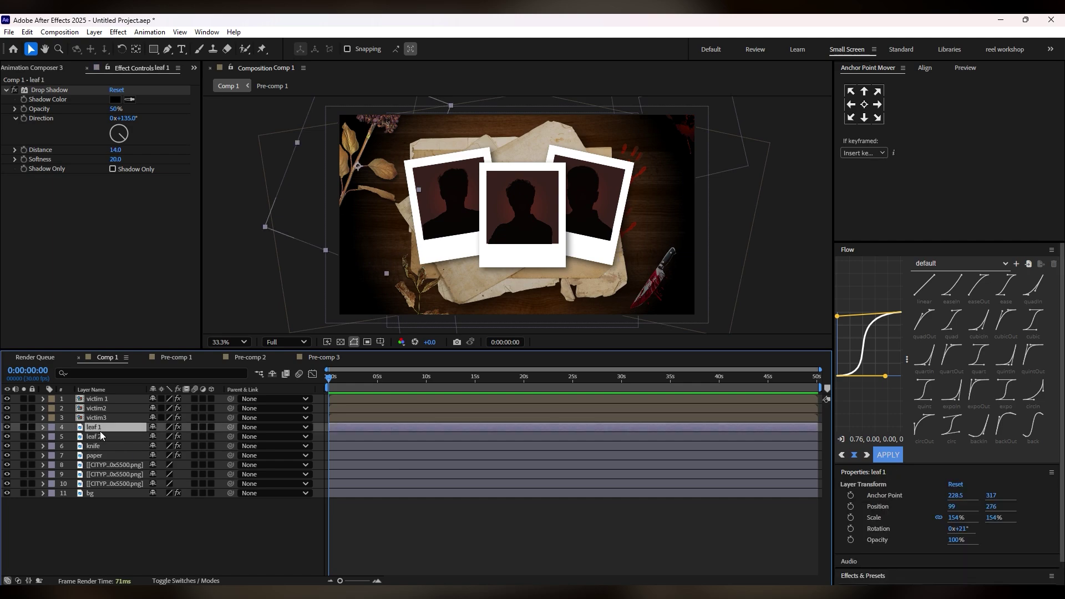
click(88, 462)
click(88, 454)
key(ctrl+space)
text(vig)
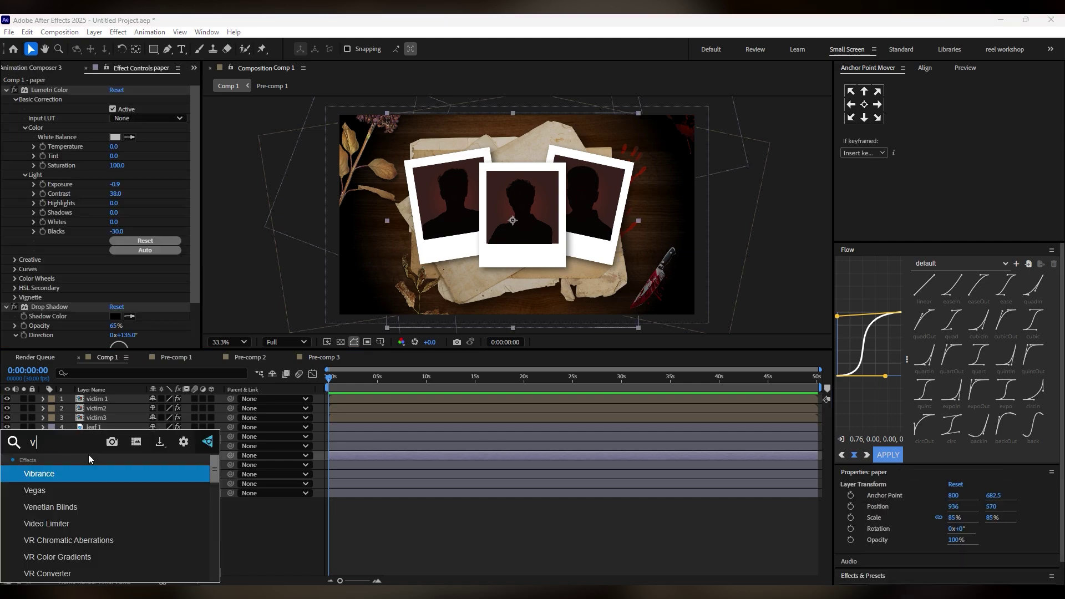
click(76, 477)
drag(117, 315, 150, 299)
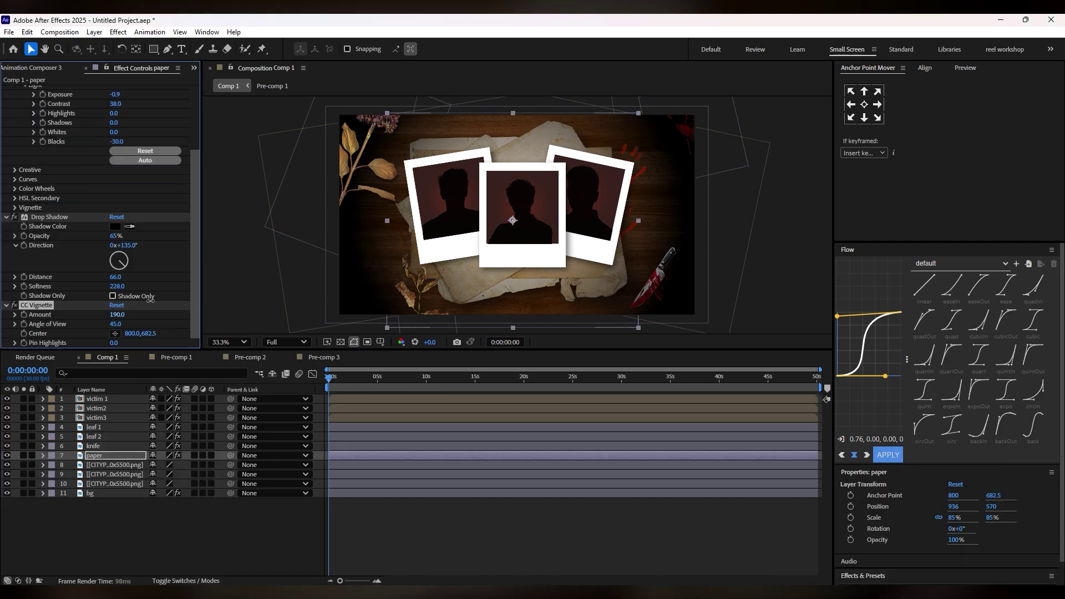
click(103, 437)
drag(955, 540, 1044, 537)
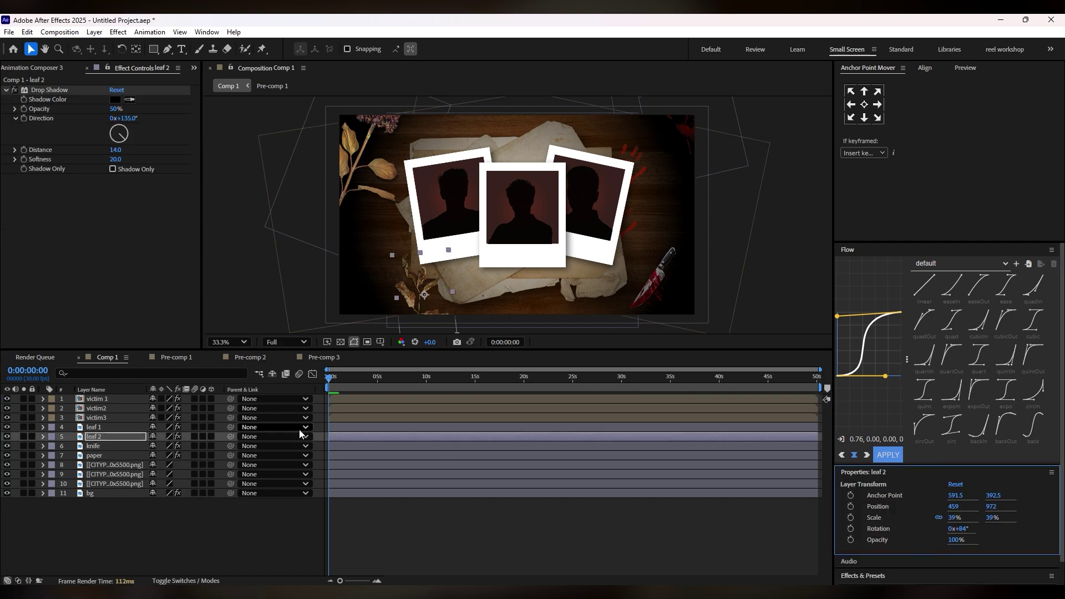
- Add a null object to Comp 1 and turn all the photo, leaf, knife, paper, handprint and background layers into 3D layers
key(ctrl+alt+shift+y)
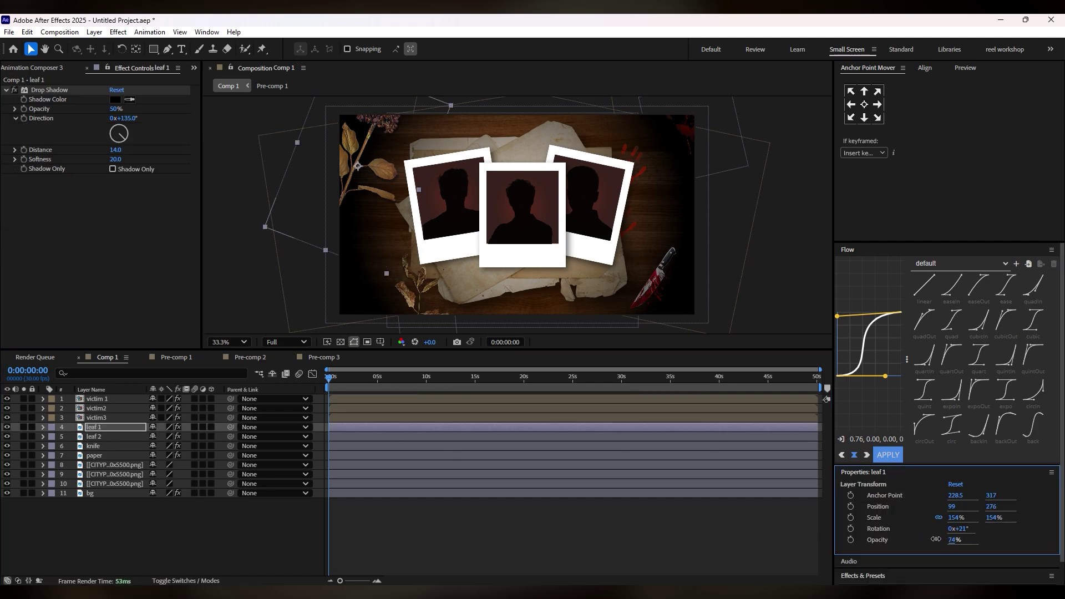
click(160, 545)
drag(133, 538, 102, 411)
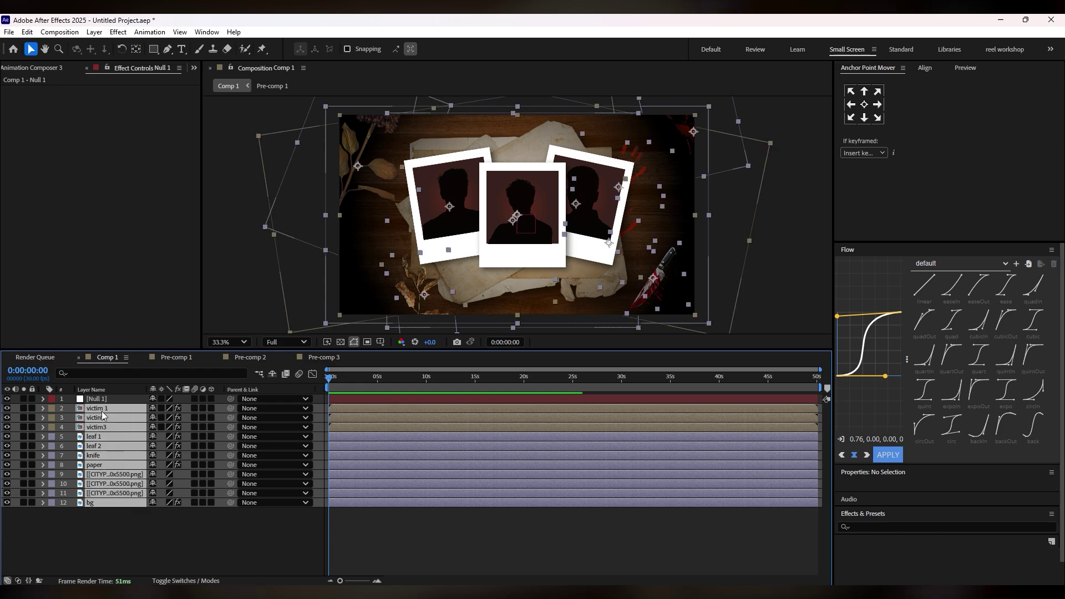
click(210, 408)
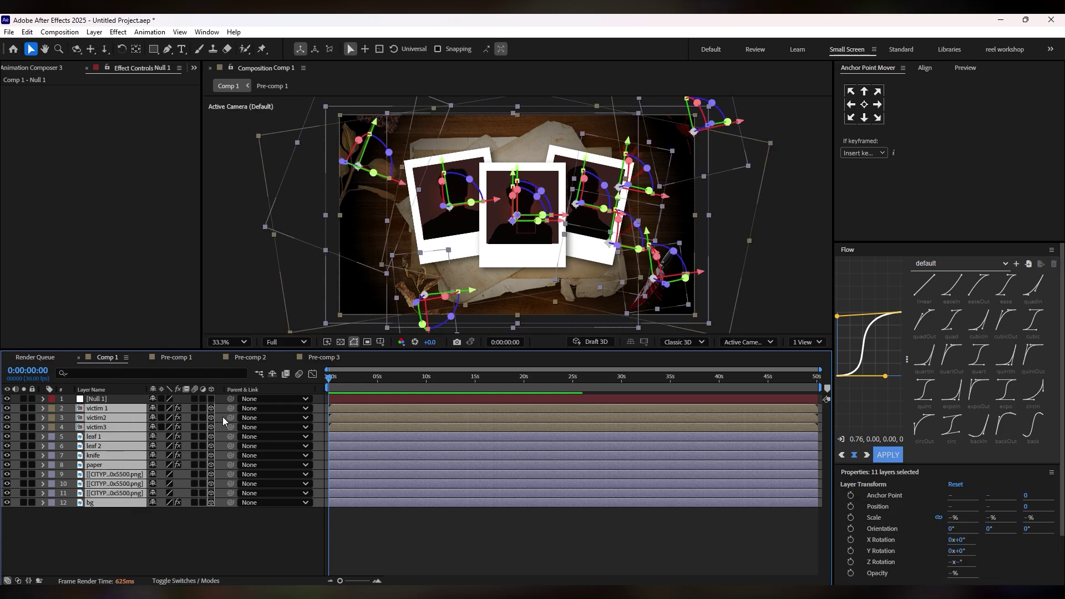
click(198, 534)
- Delete the null object and add a two-node camera to Comp 1
click(108, 401)
key(Delete)
right_click(162, 533)
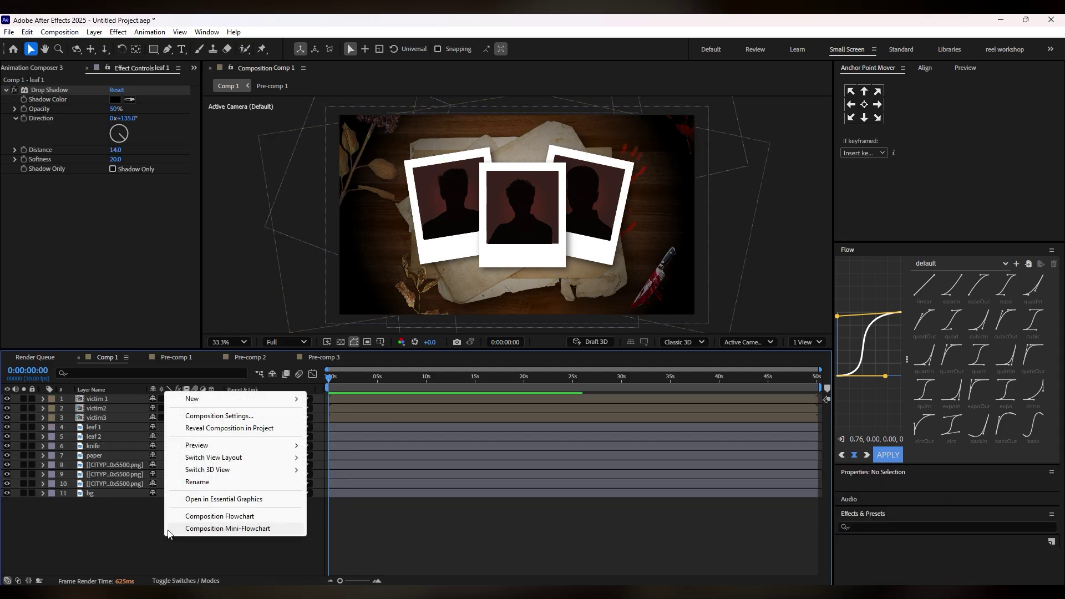
mouse_move(225, 407)
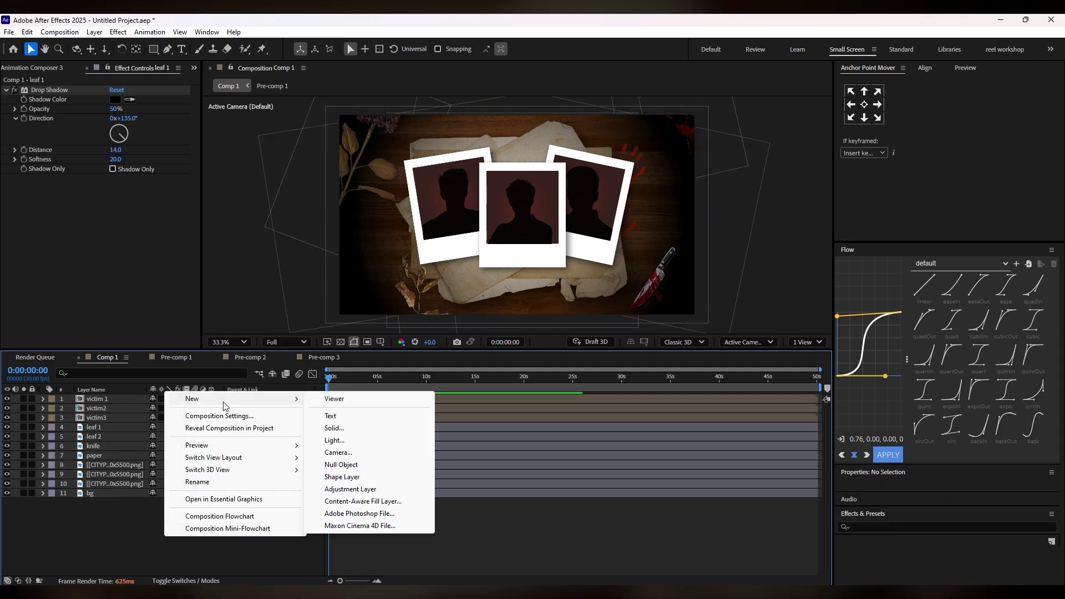
click(355, 452)
key(Return)
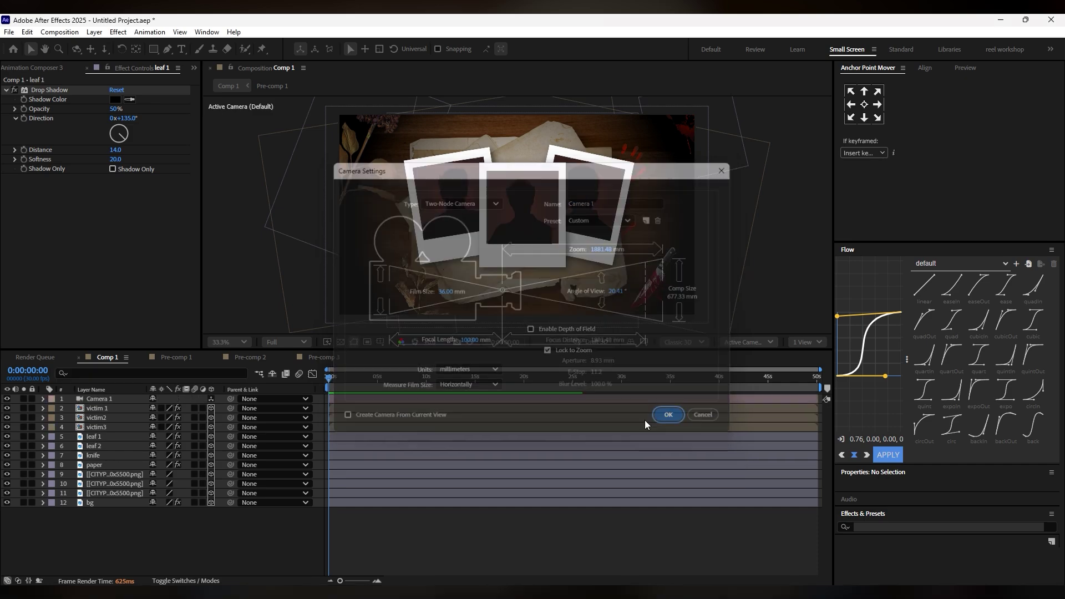
- Keyframe the camera's position and point of interest at their current values and move both keyframes to 4 seconds
click(85, 398)
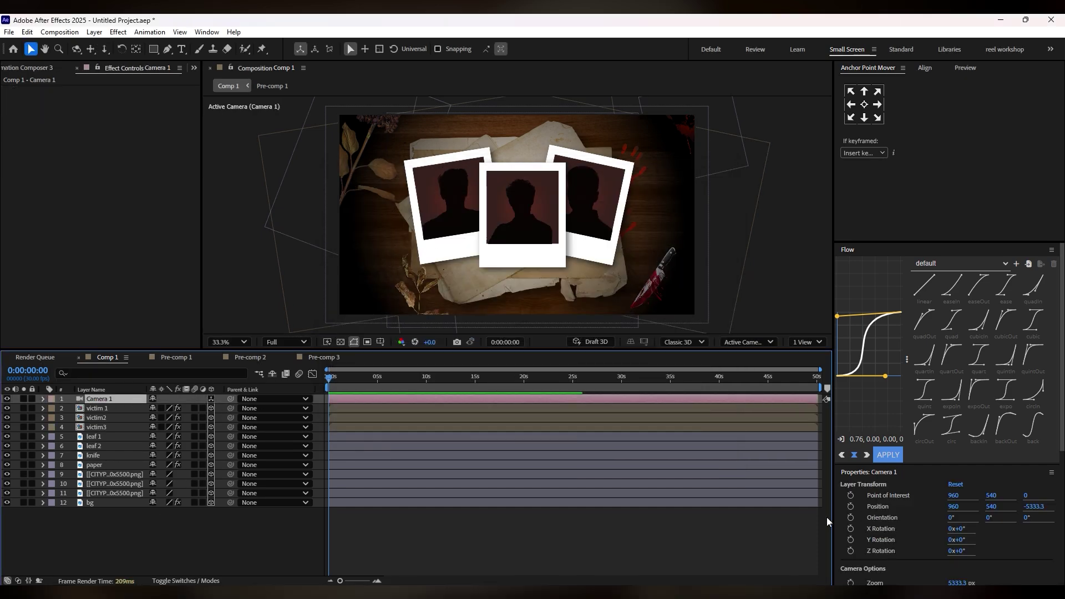
click(849, 506)
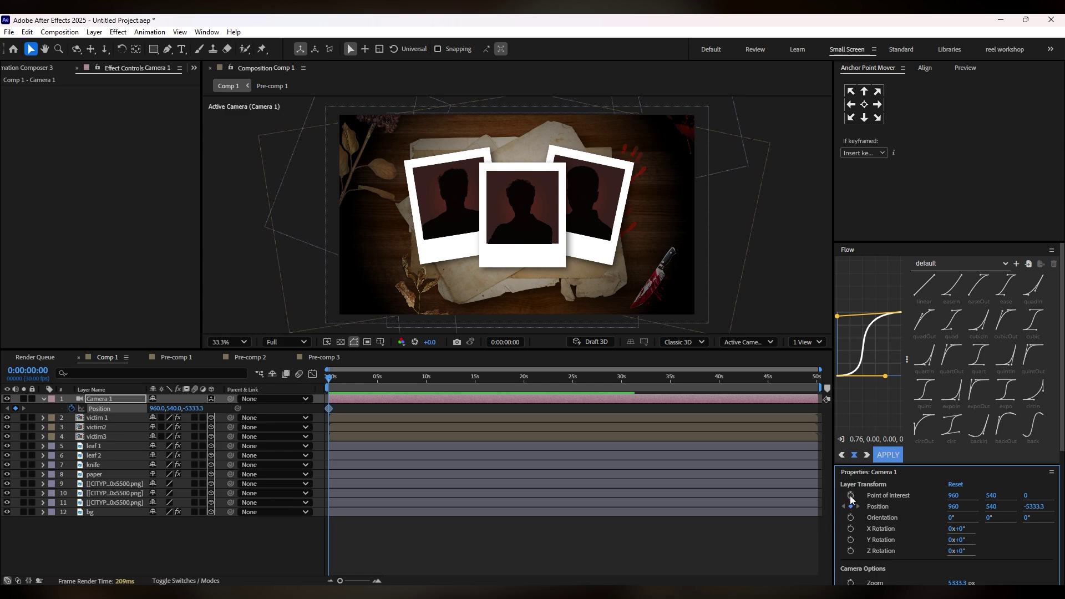
click(850, 495)
shift+click(327, 418)
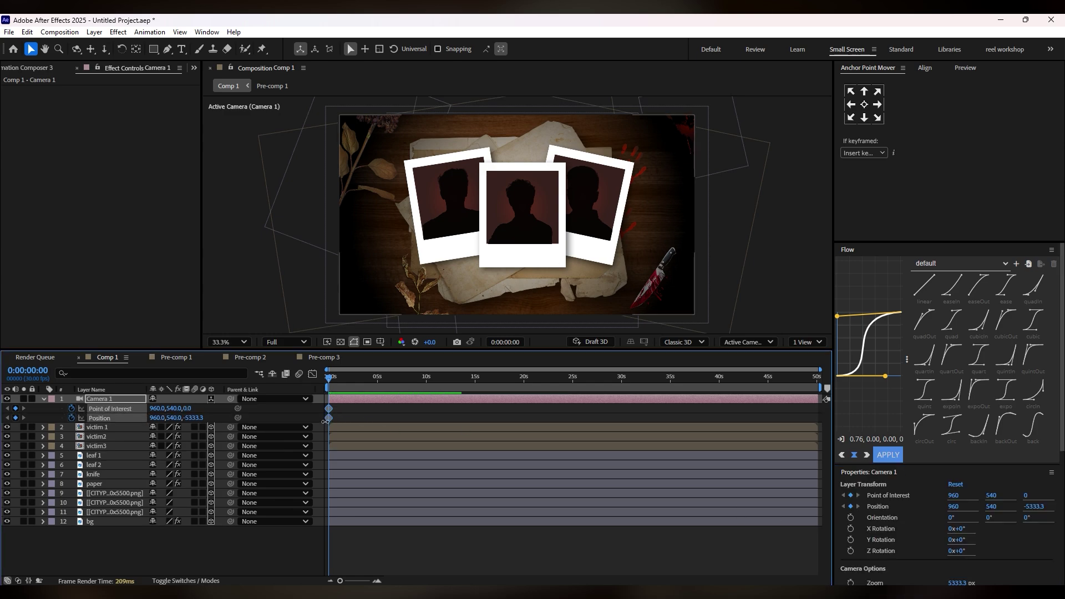
drag(327, 418, 378, 427)
drag(340, 580, 363, 581)
drag(482, 418, 453, 418)
- Set the camera's Z position at 0 seconds to -1926.3 and ease the camera keyframes with the current Flow curve
mouse_move(188, 420)
mouse_down()
mouse_move(1062, 361)
mouse_move(84, 425)
mouse_move(208, 421)
mouse_move(571, 376)
mouse_move(1062, 350)
mouse_move(179, 414)
mouse_up()
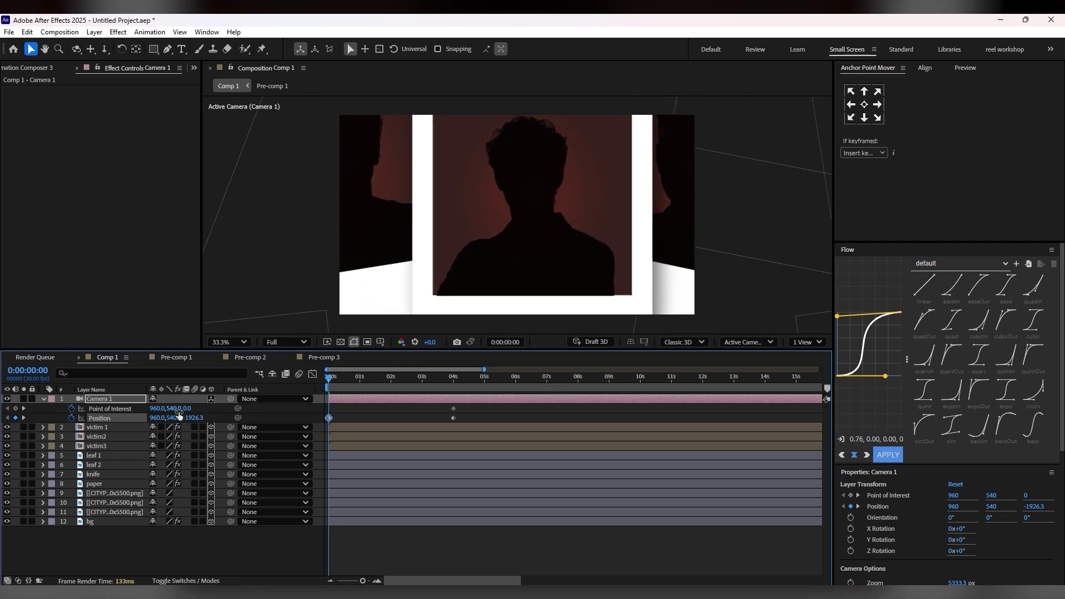
drag(473, 409, 323, 416)
key(F9)
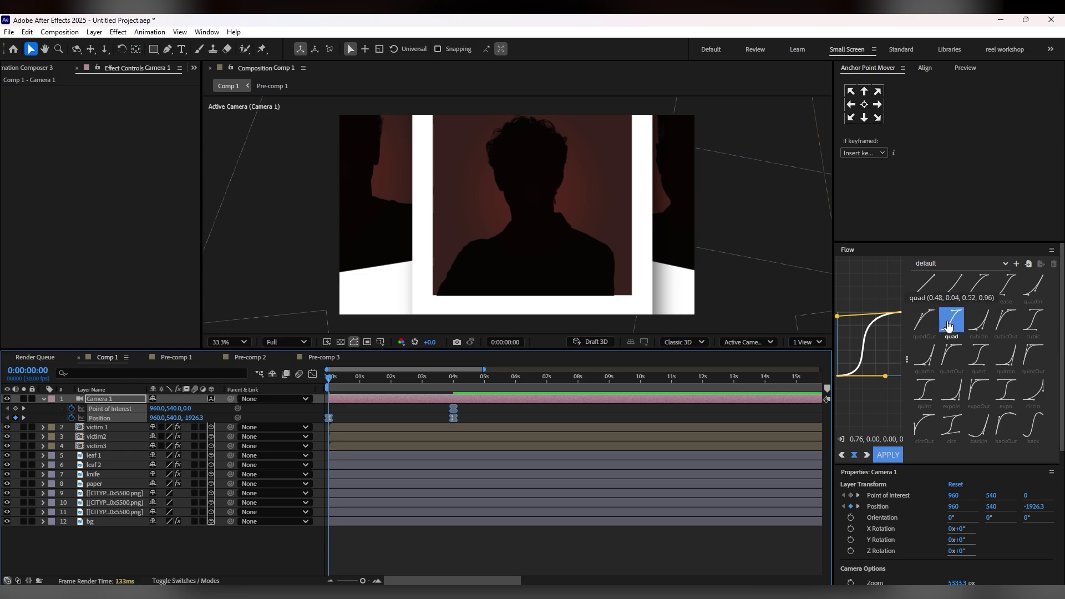
click(899, 455)
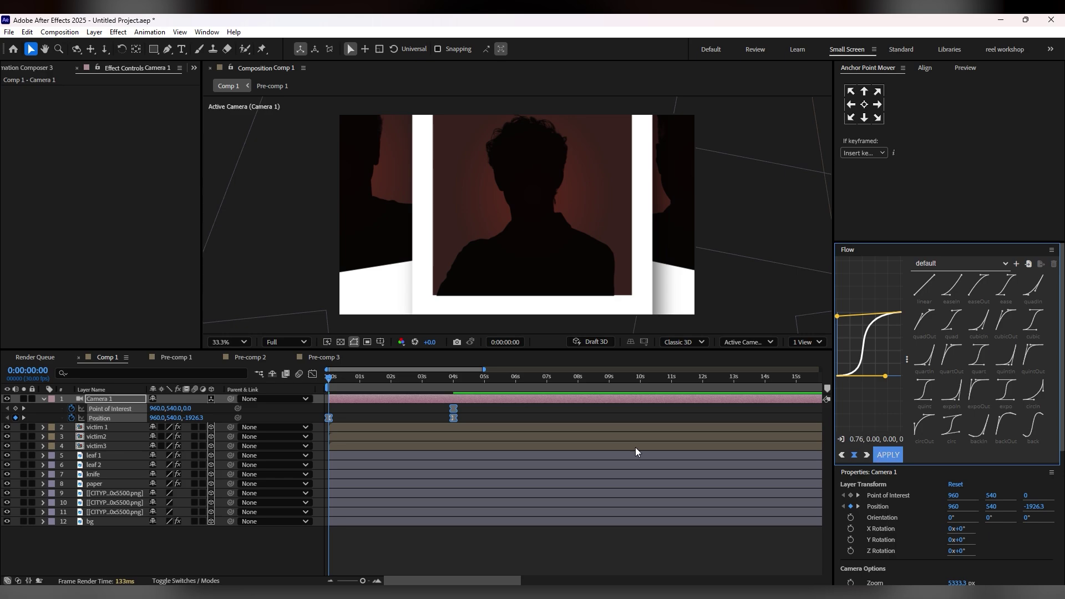
click(312, 373)
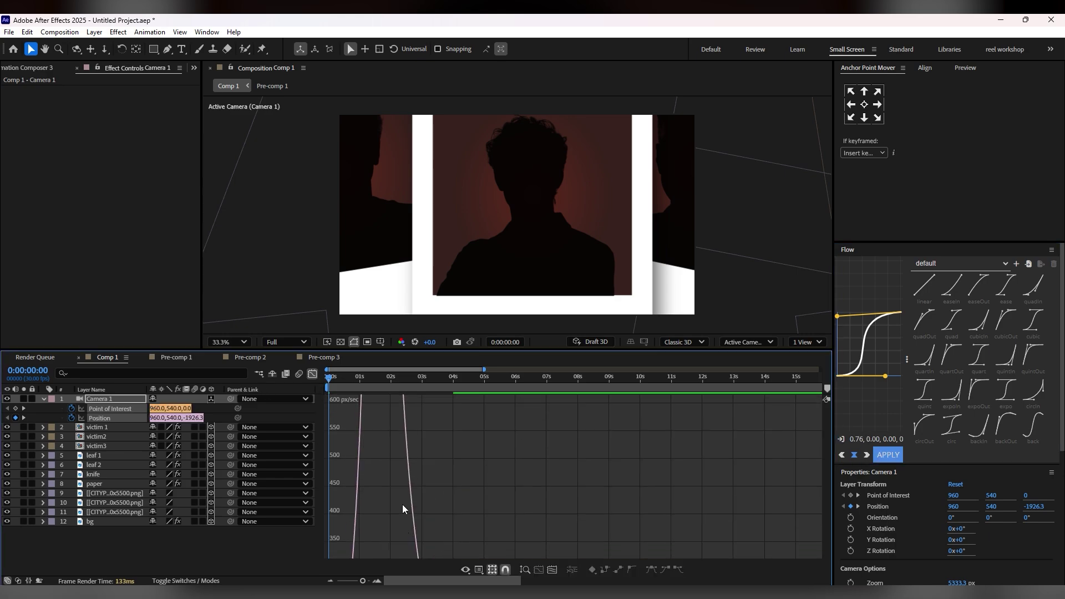
click(311, 375)
- Enable motion blur on all layers below the camera and preview the camera pull-back
drag(115, 559, 75, 425)
click(195, 427)
click(244, 532)
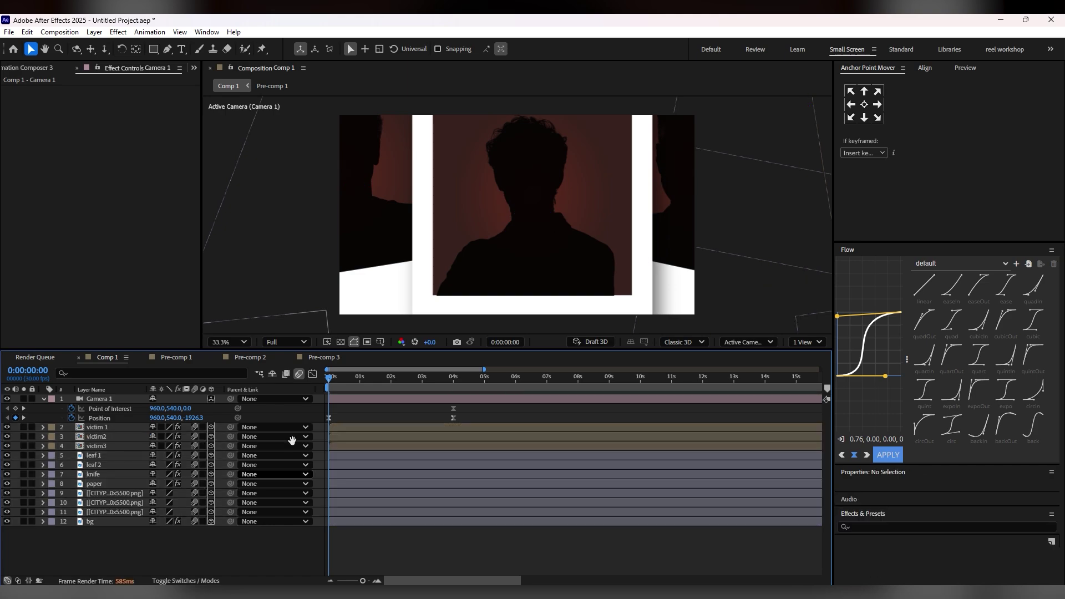
key(space)
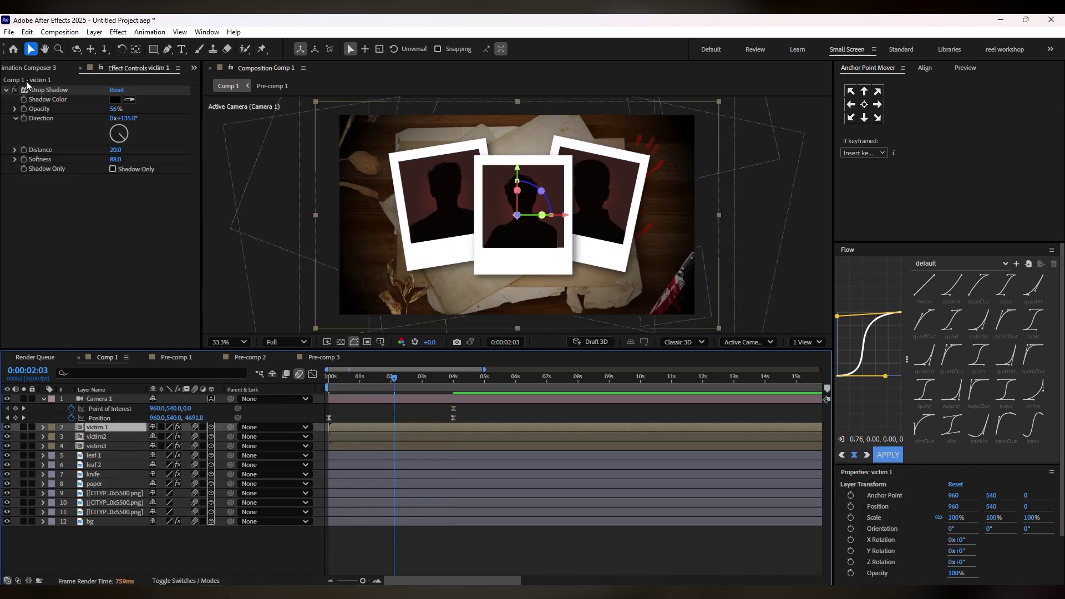
- Apply the Bottom variant of an Animation Composer starter preset to the victim 1 layer as an In transition
click(34, 68)
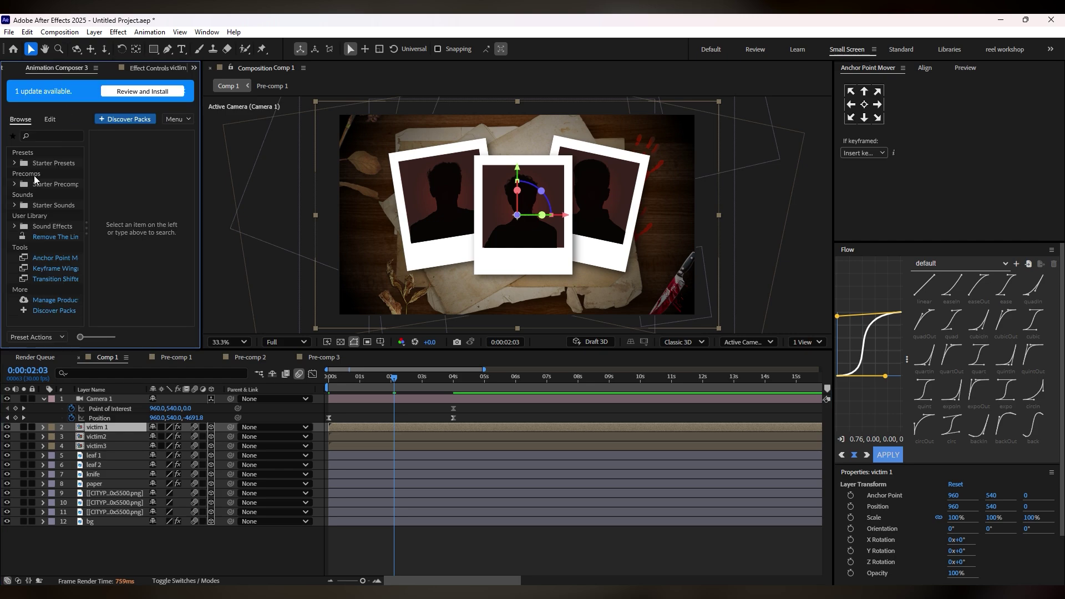
click(58, 163)
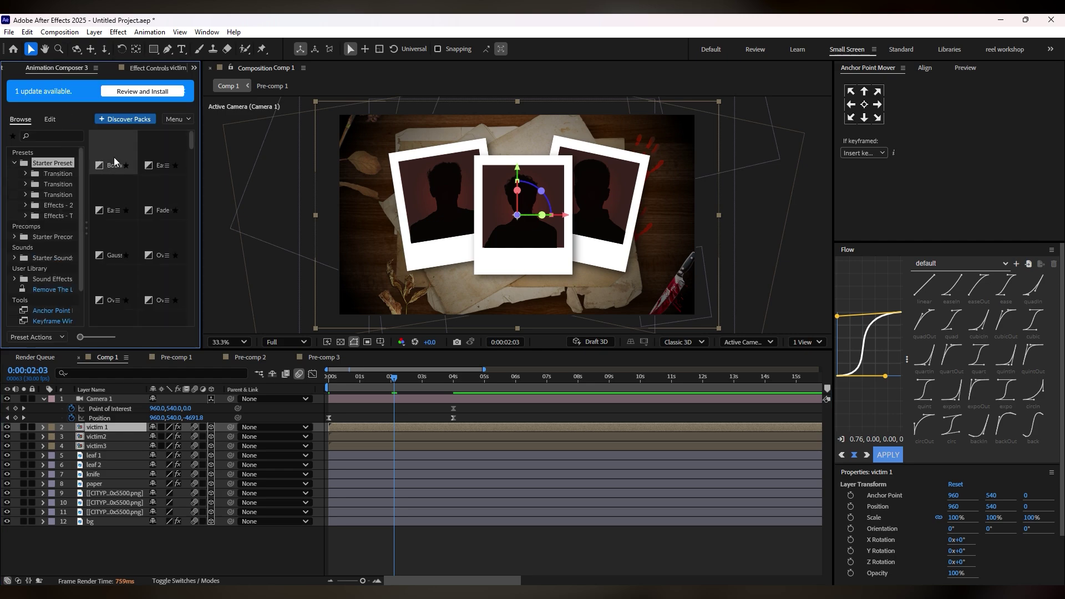
click(115, 158)
click(166, 150)
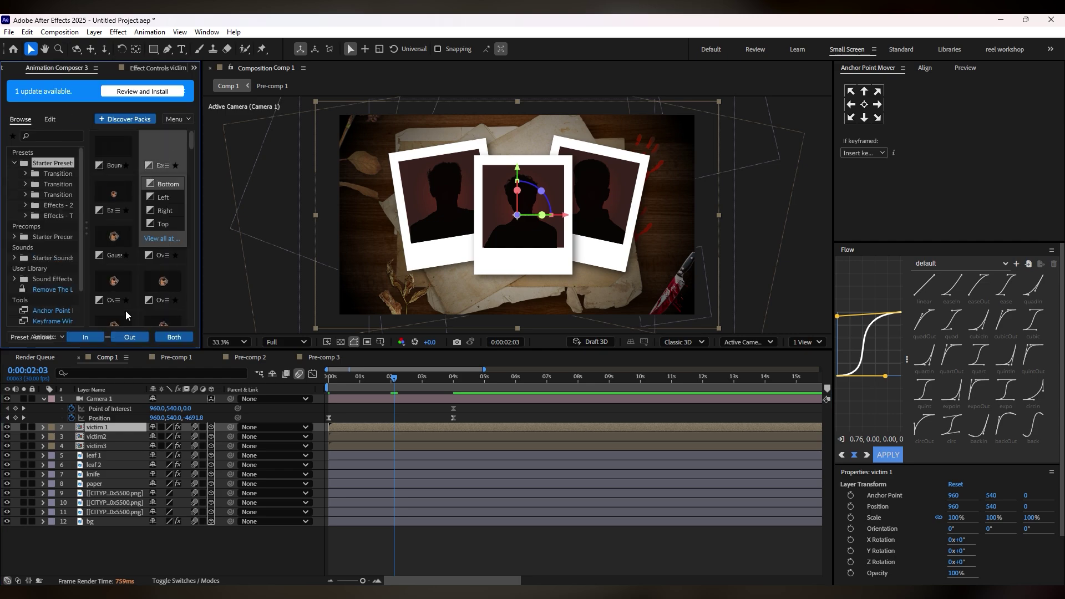
click(97, 339)
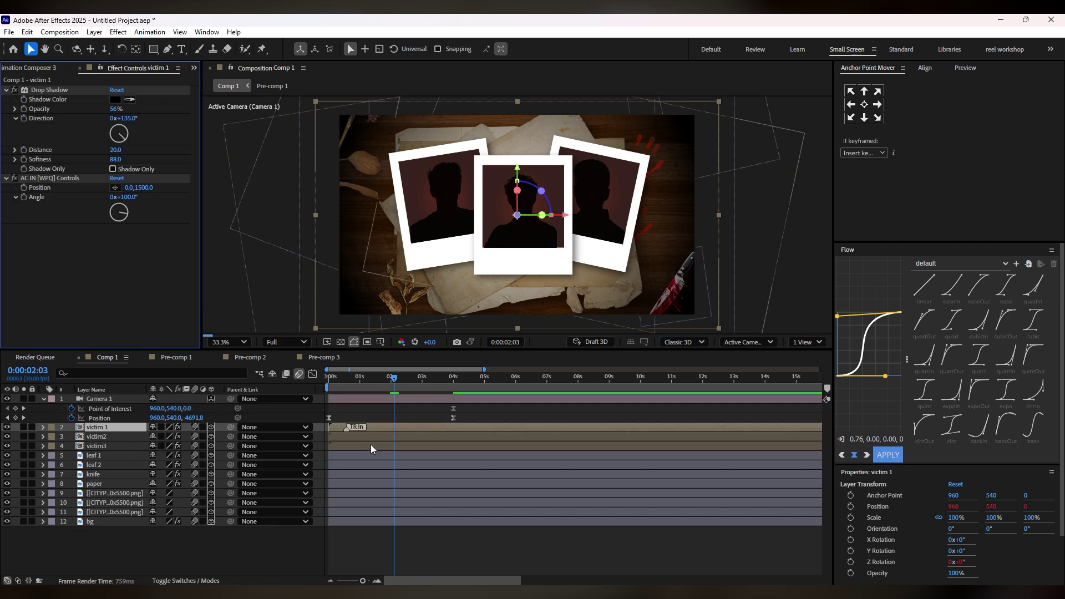
- Move victim 1's transition-in marker to about 2 seconds and preview the animation from the start
drag(347, 428, 387, 428)
drag(387, 380, 317, 388)
key(space)
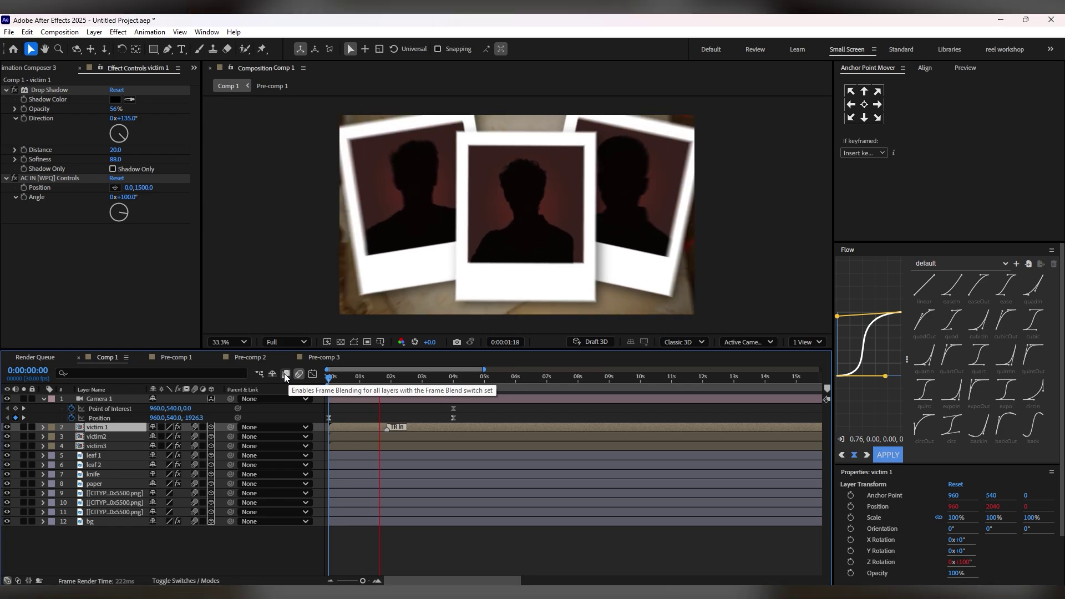
- Shift the victim 1 layer about 0.4 seconds later in the timeline and preview from the start
key(space)
drag(376, 428, 390, 427)
key(Home)
key(space)
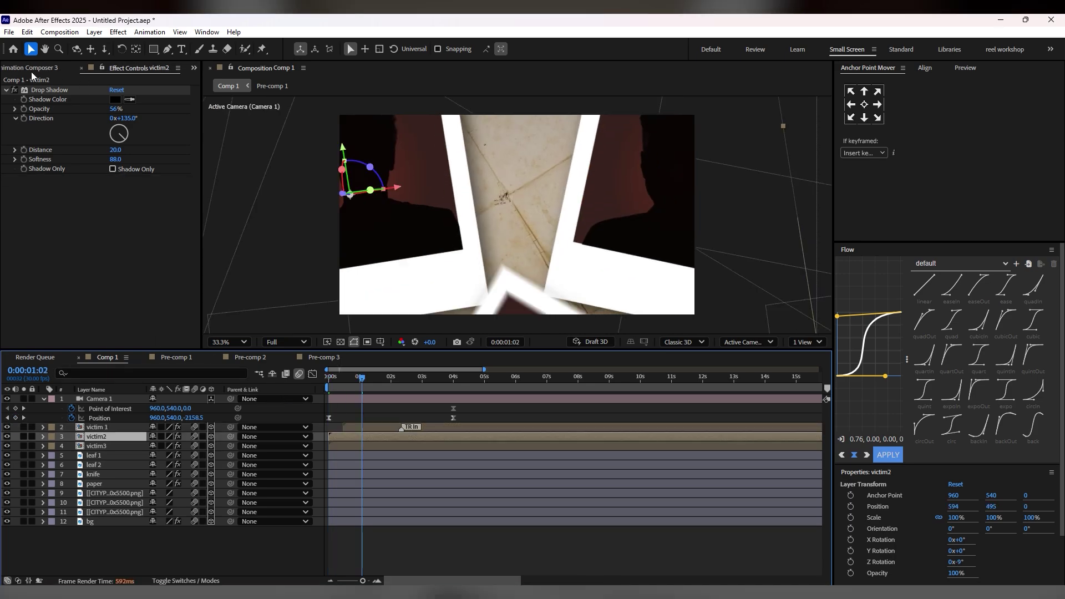
- Apply the Left variant of the same starter preset to victim2 as an In transition and shift the layer slightly later
click(31, 72)
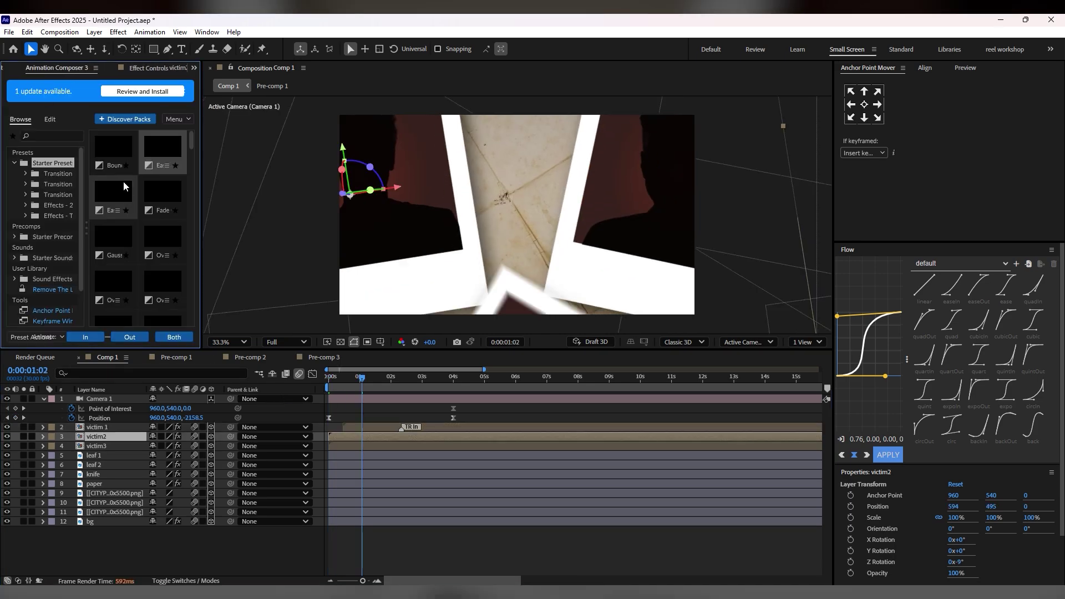
click(166, 166)
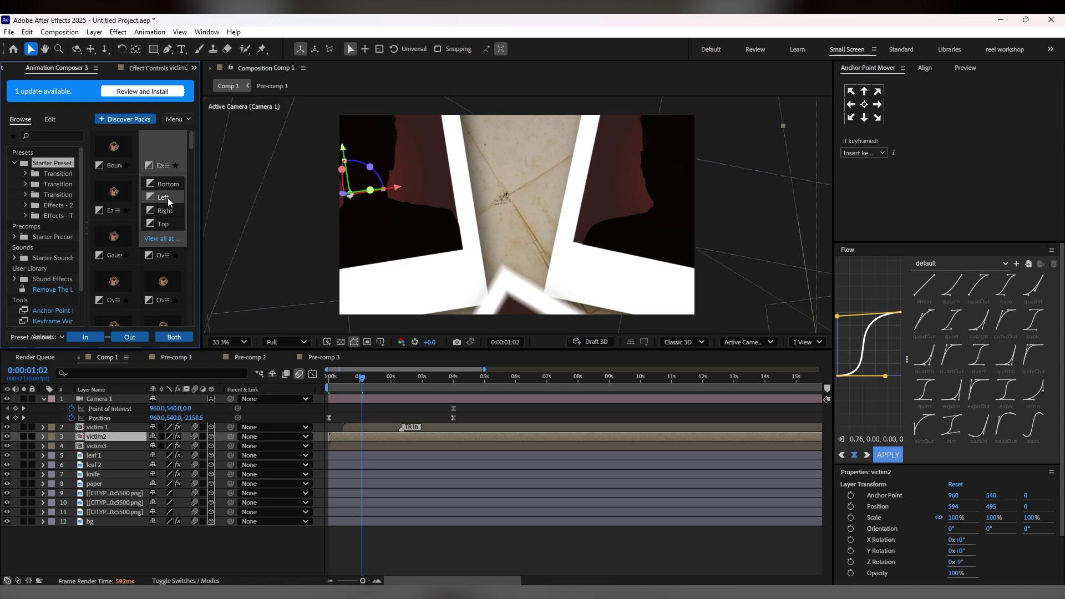
click(98, 335)
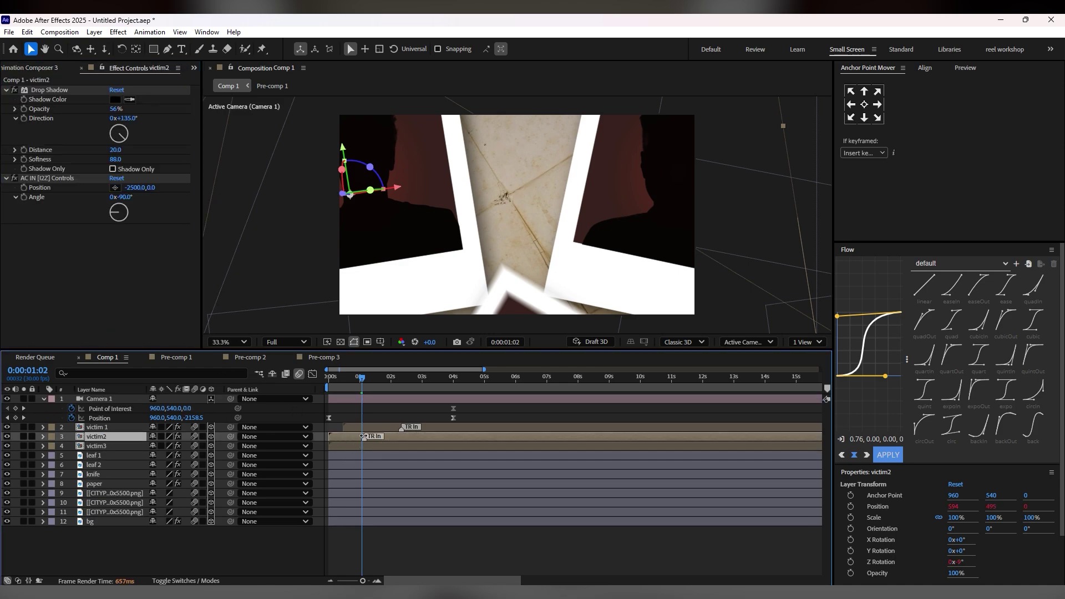
mouse_move(348, 434)
mouse_down()
mouse_move(365, 436)
mouse_move(354, 435)
mouse_up()
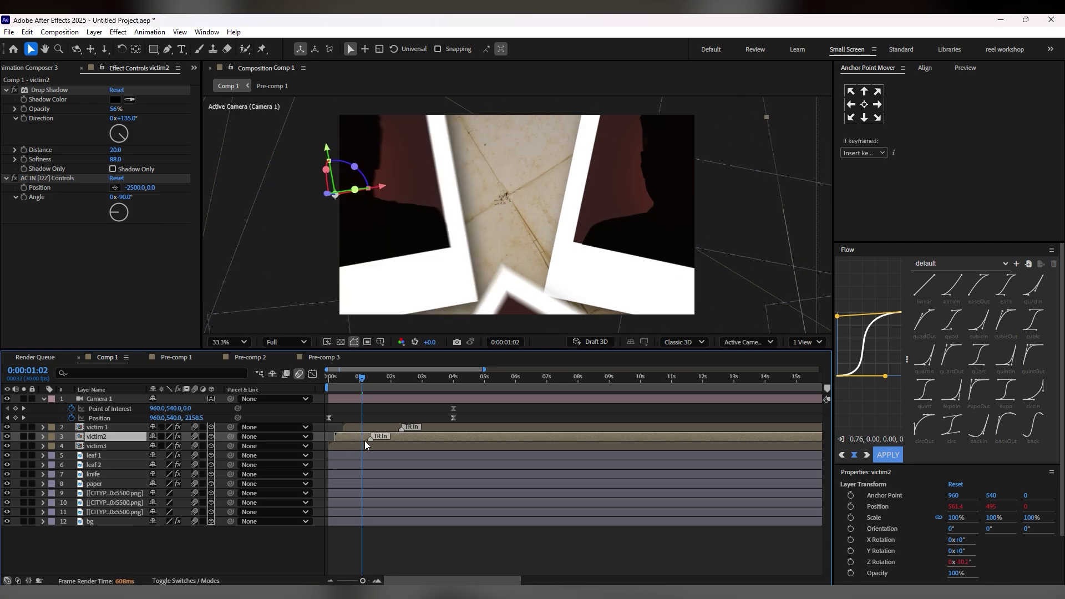
- Apply the Right variant of the preset to victim3 as an In transition and shift the layer about 0.4 seconds later
click(132, 445)
click(34, 66)
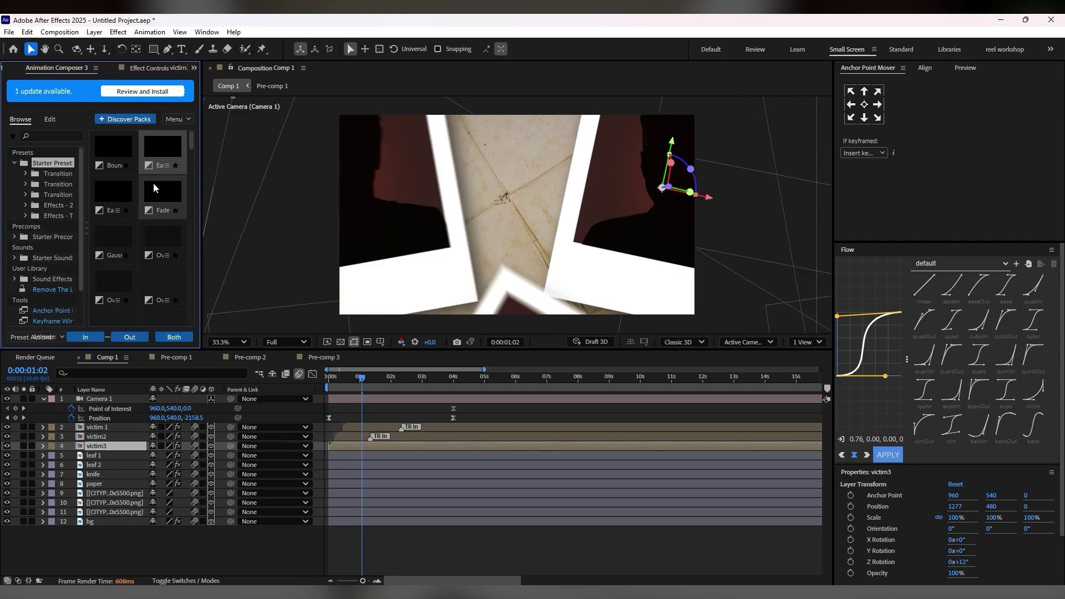
click(168, 168)
click(173, 212)
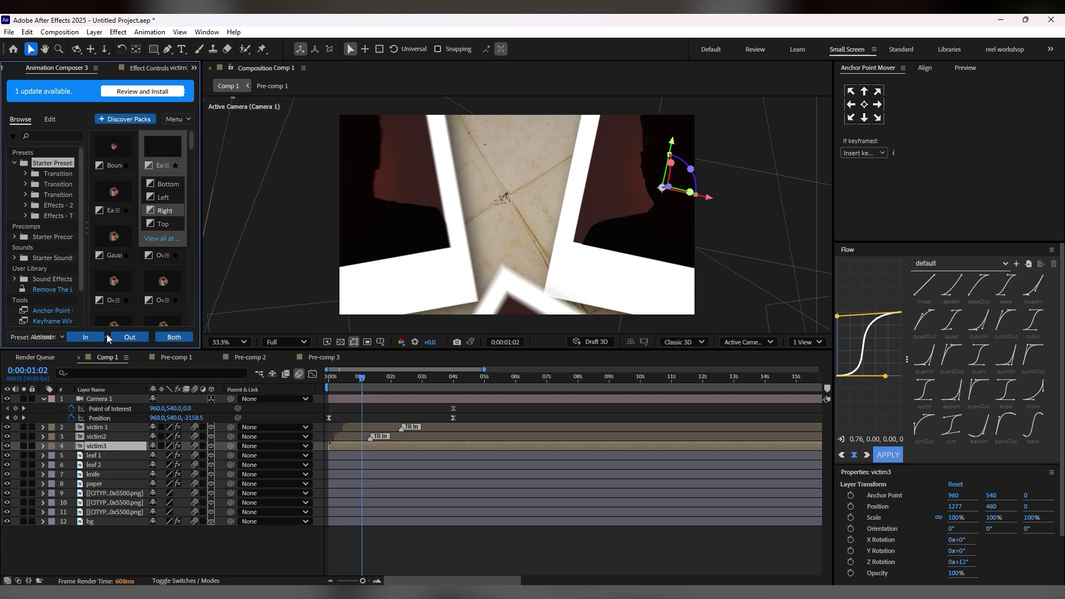
click(97, 340)
drag(348, 446, 360, 444)
- Move the photos' transition-in markers later, stagger the victim layers' start times and preview the entrances
mouse_move(362, 379)
mouse_down()
mouse_move(377, 440)
mouse_move(397, 437)
mouse_move(392, 447)
mouse_move(416, 427)
mouse_up()
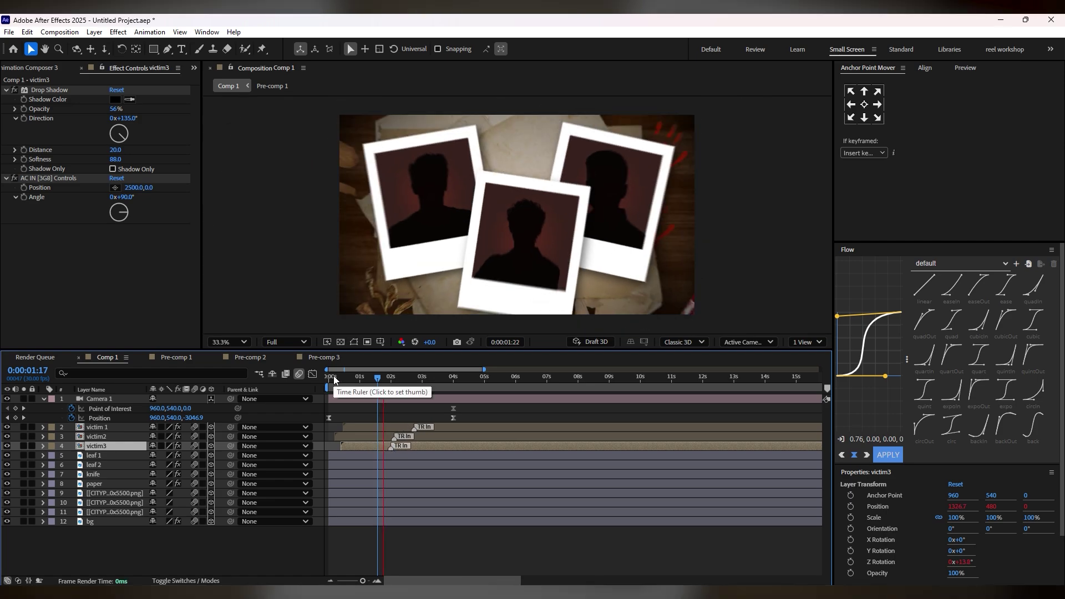
click(350, 377)
drag(357, 438, 368, 427)
click(355, 447)
key(space)
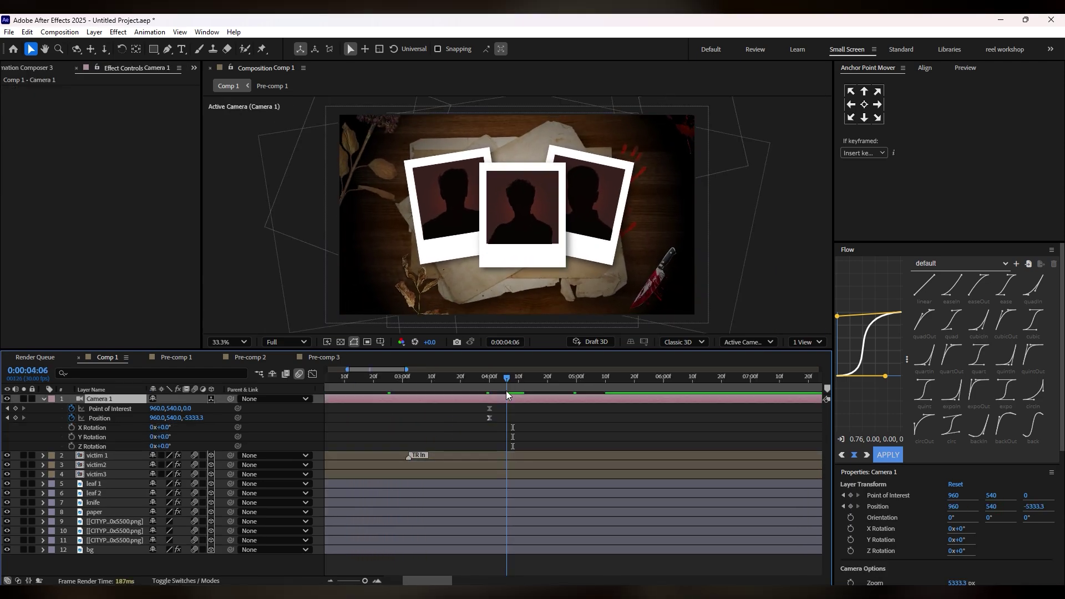
- Add Position and Point of Interest keyframes to Camera 1 at 0:00:04:04
drag(506, 391, 500, 391)
click(15, 418)
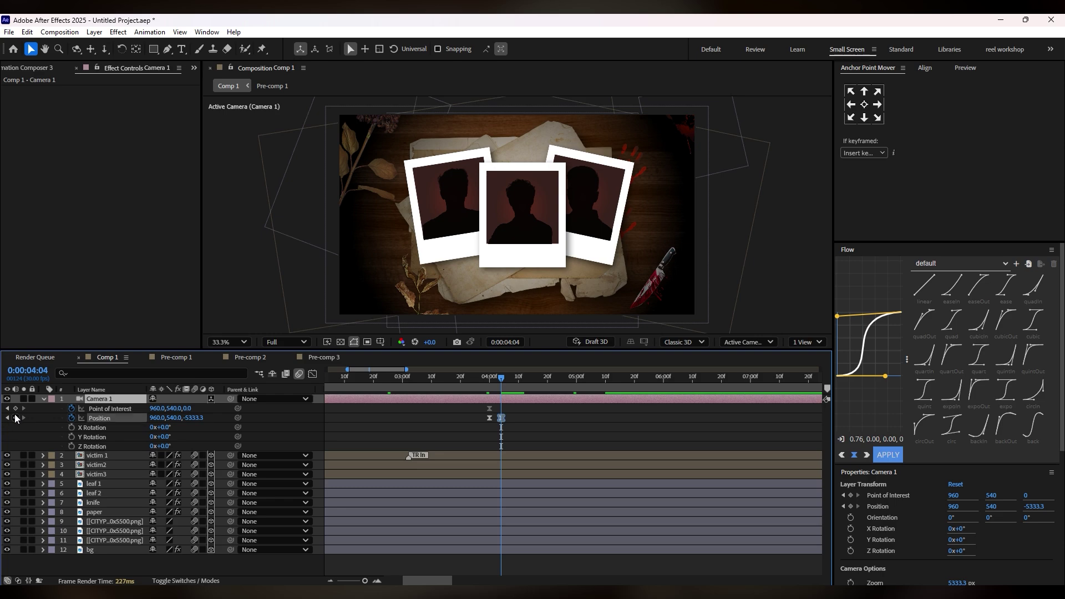
click(16, 409)
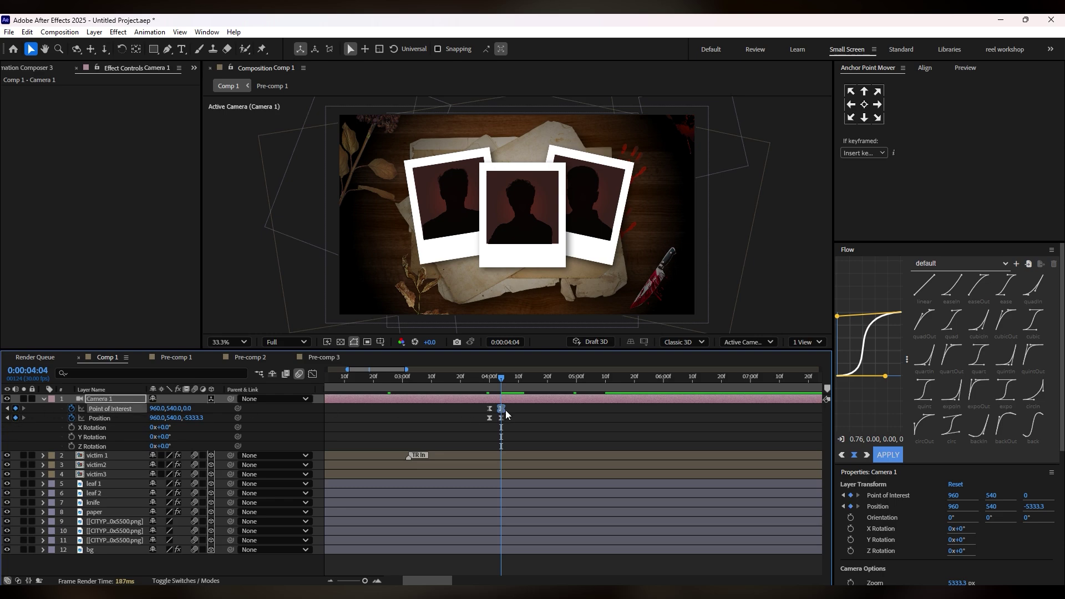
drag(506, 408, 501, 424)
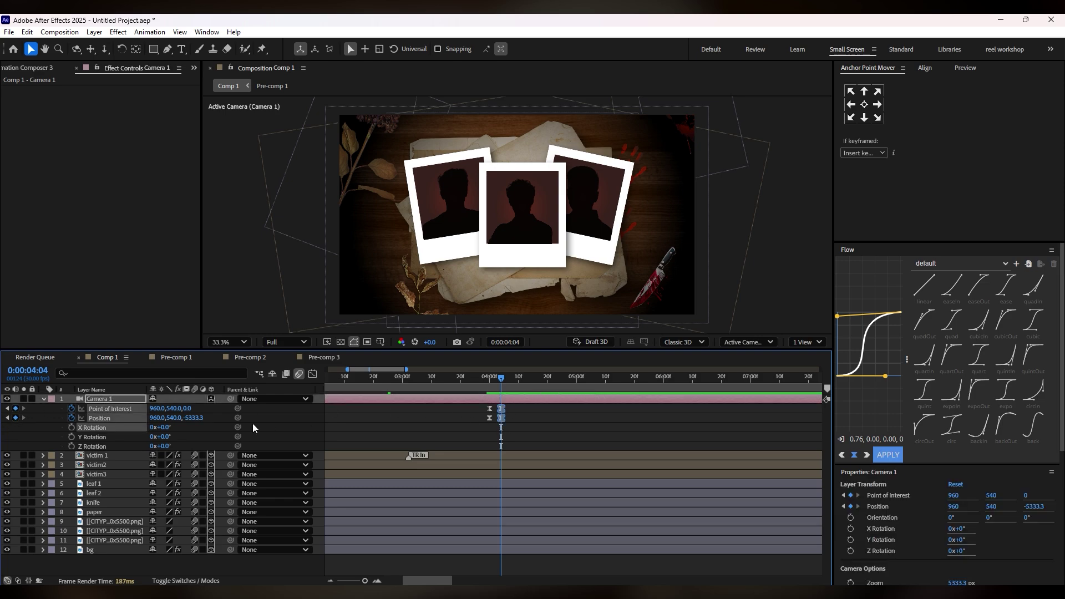
- At 0:00:04:06, set the camera's Point of Interest X to 769 and its Position to 178, 540, -2067.3
drag(501, 386, 562, 383)
key(equal)
key(equal)
drag(187, 418, 1, 413)
drag(156, 409, 55, 420)
drag(191, 420, 556, 430)
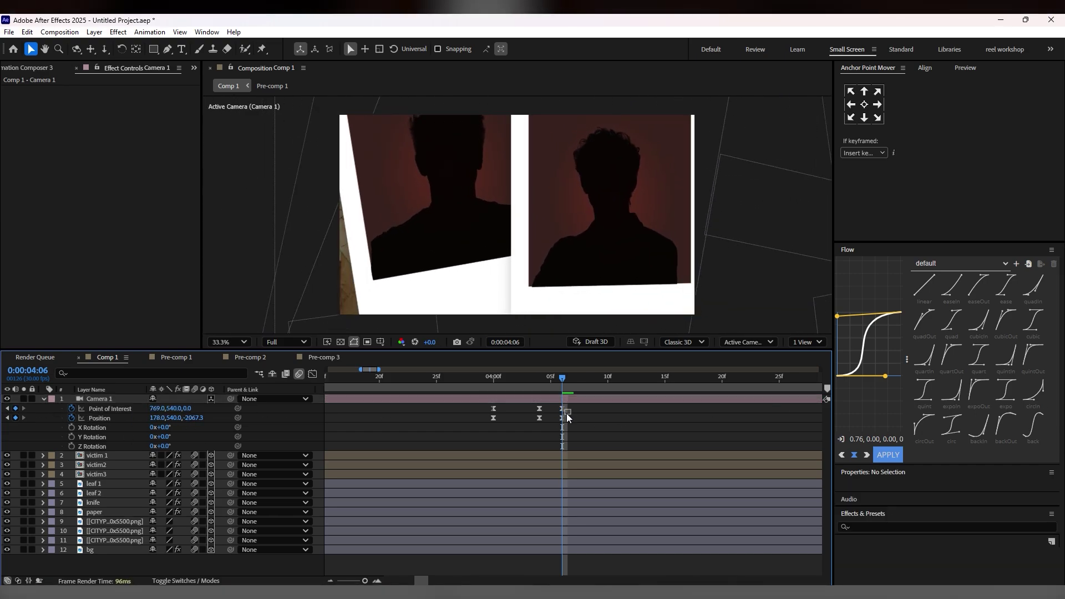
- Turn the camera's last two pairs of keyframes into hold keyframes and move them to 0:00:04:02 and 0:00:04:03
right_click(538, 417)
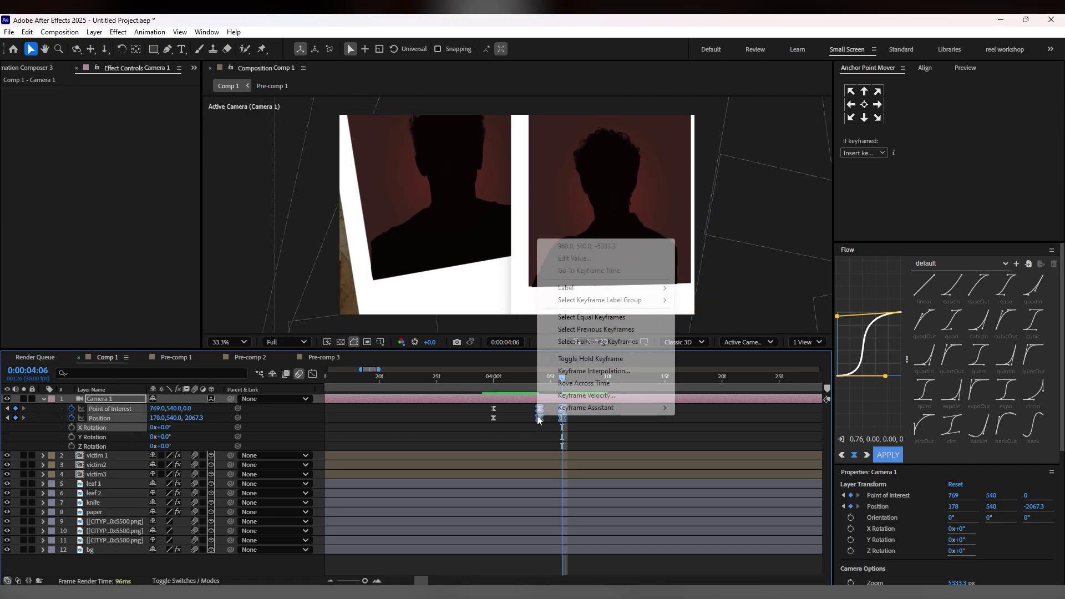
click(590, 358)
click(494, 386)
key(space)
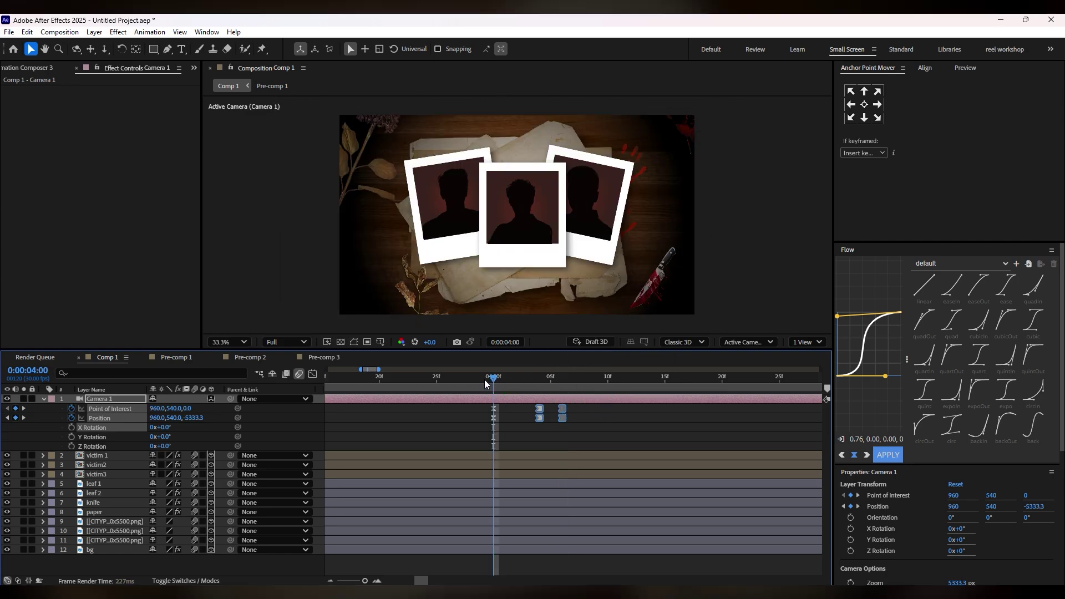
key(space)
click(526, 388)
drag(524, 388, 616, 393)
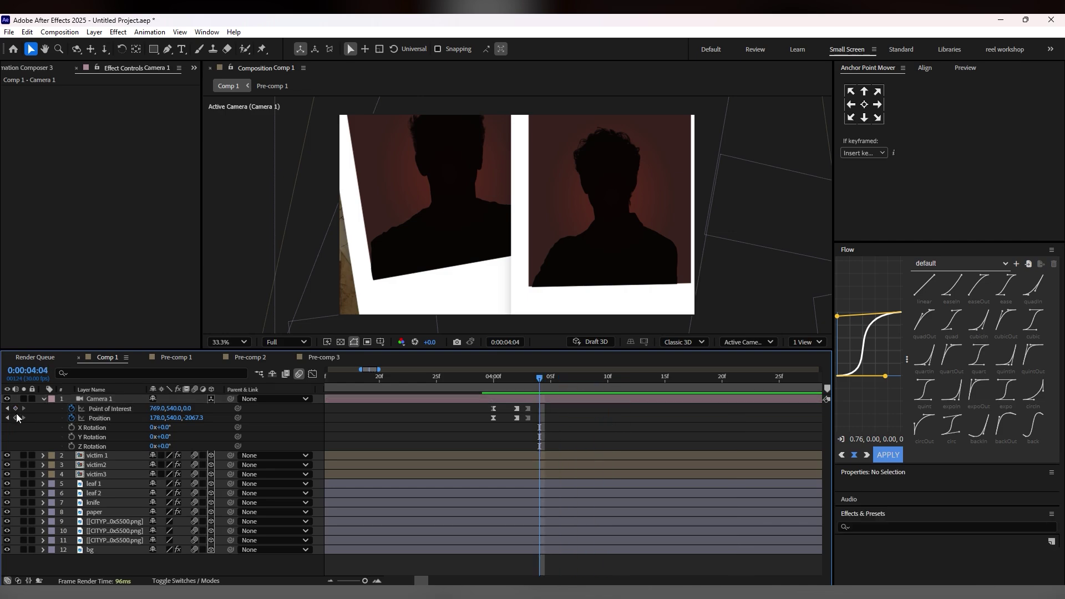
- Add Point of Interest and Position keyframes to the camera at 0:00:04:04 and apply Easy Ease to them
click(16, 408)
click(15, 418)
drag(554, 408, 535, 421)
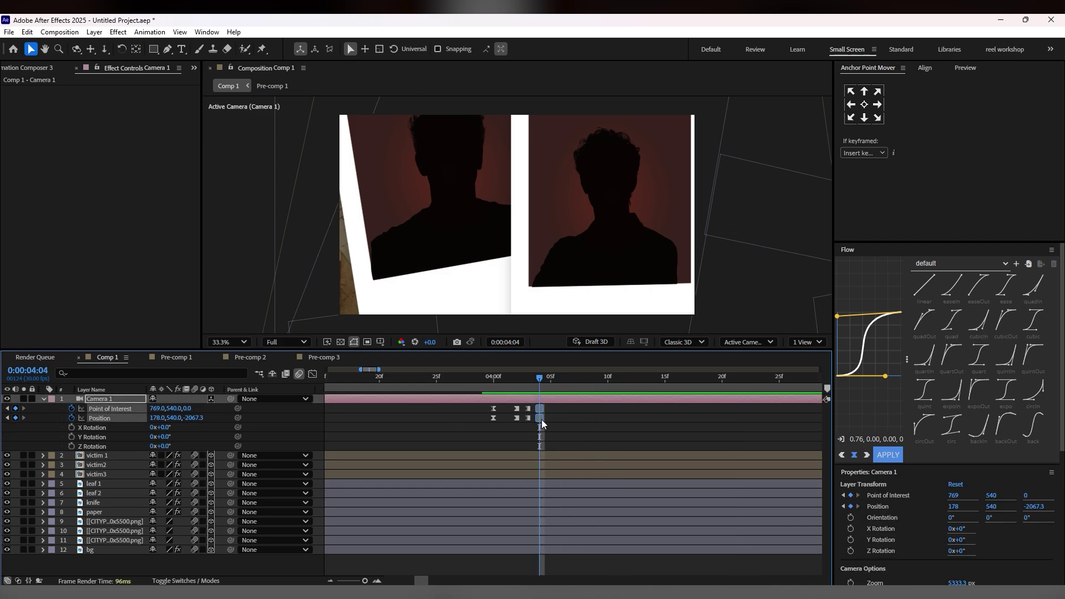
right_click(541, 419)
mouse_move(610, 411)
click(721, 449)
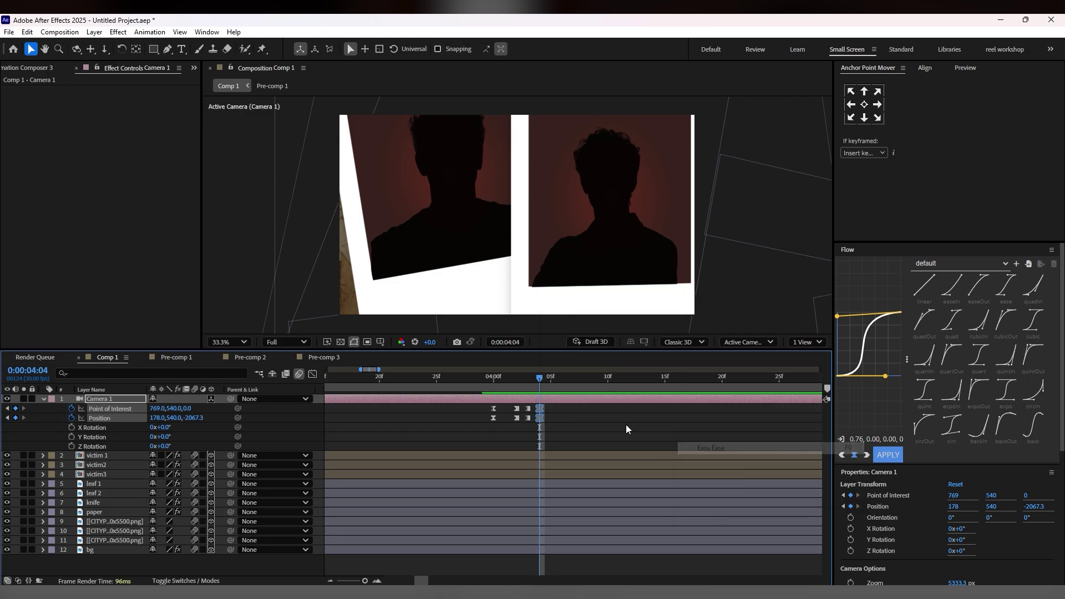
click(626, 424)
- Set the camera's Point of Interest X to 1290 at 0:00:04:15 and ease the move with the current Flow curve
drag(543, 378, 664, 378)
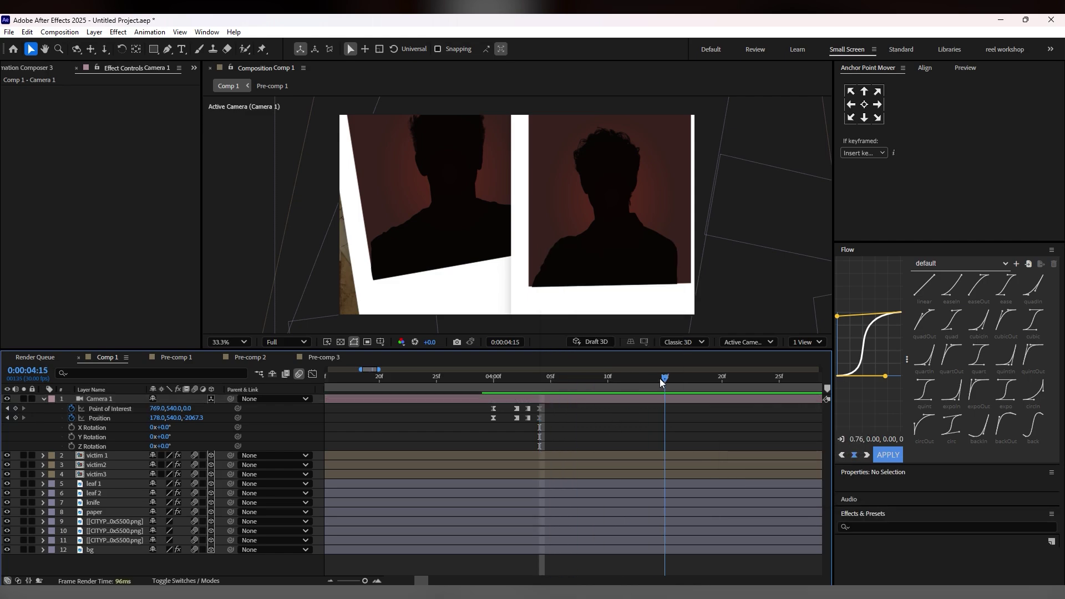
drag(158, 408, 434, 395)
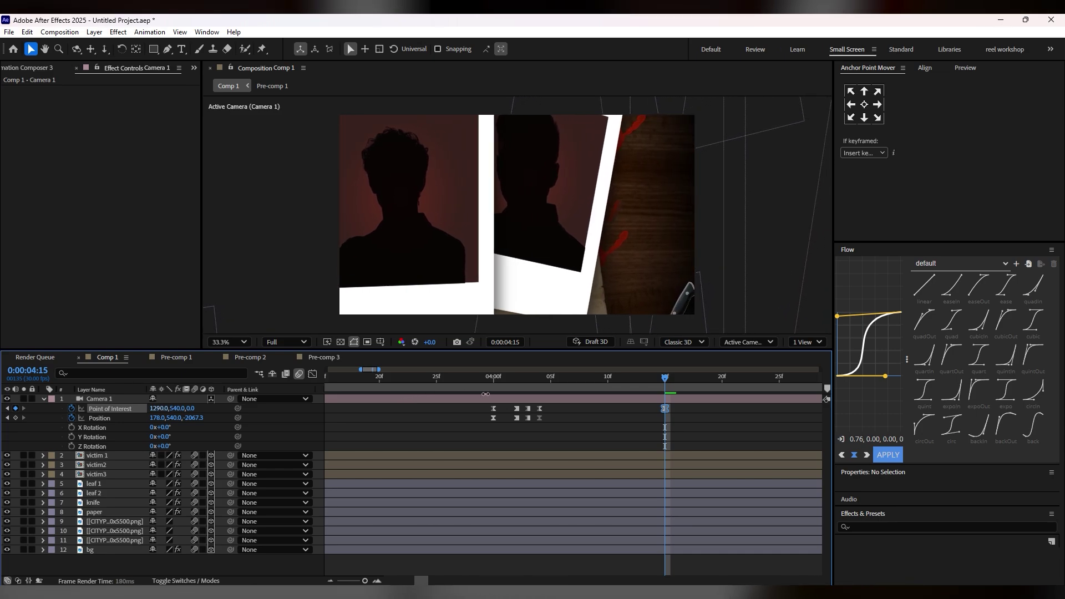
drag(696, 404, 535, 437)
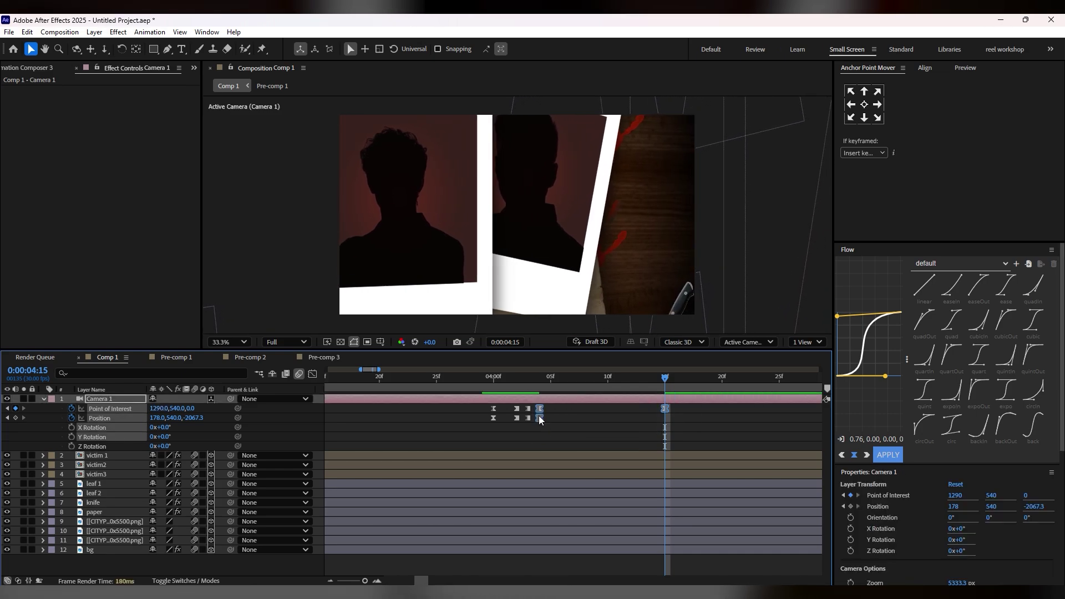
click(887, 455)
- Preview the close-up camera pan and move the final Point of Interest keyframe later in time
click(517, 384)
key(space)
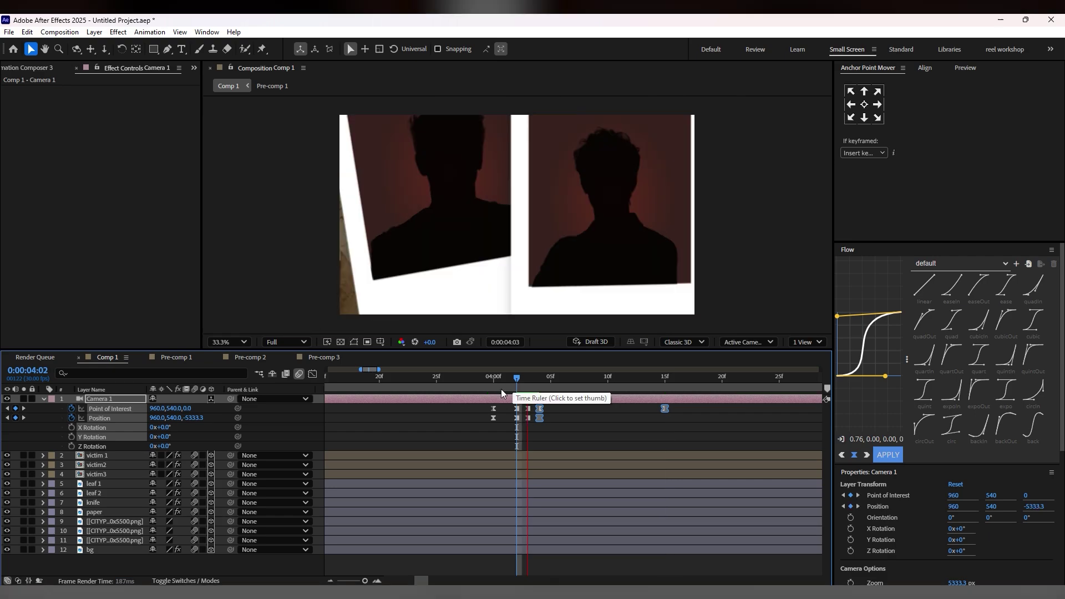
key(space)
click(665, 418)
drag(665, 409, 711, 412)
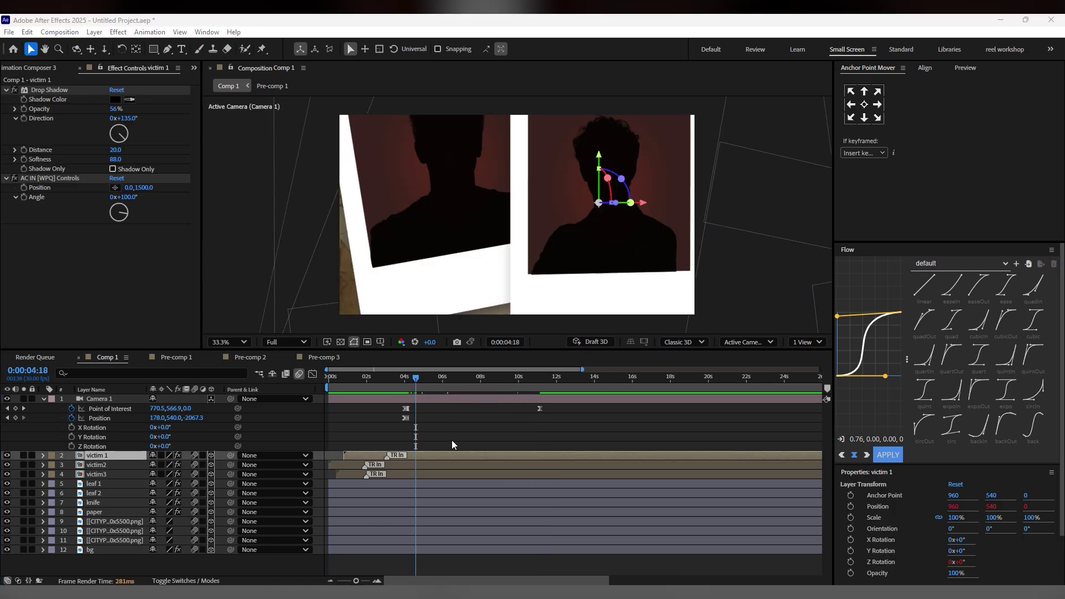
- Open the victim 1 pre-comp and add the text "missing" in the white space below the photo
double_click(428, 454)
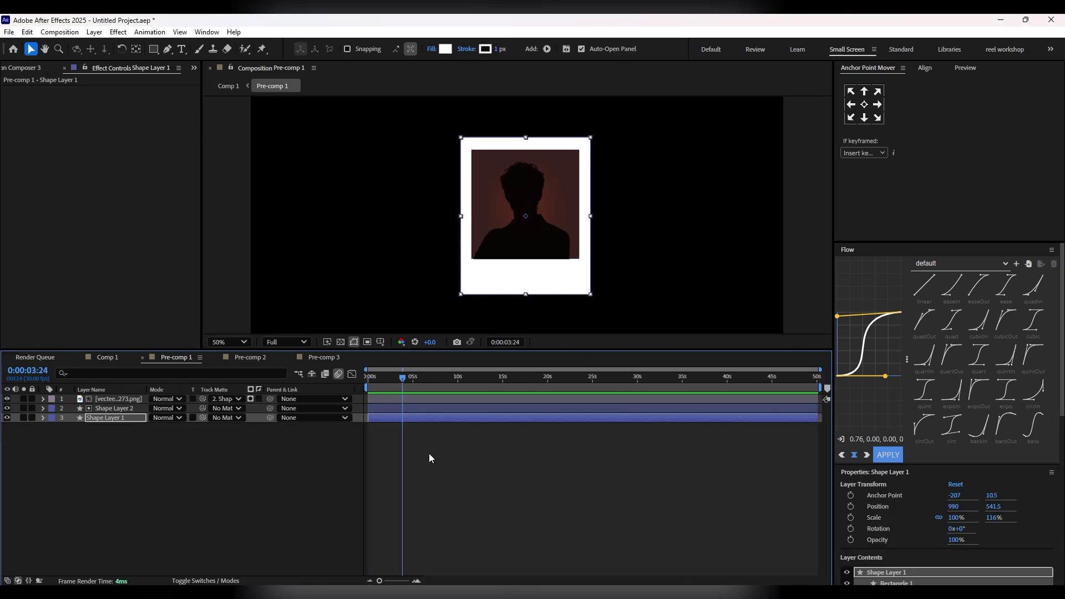
click(182, 49)
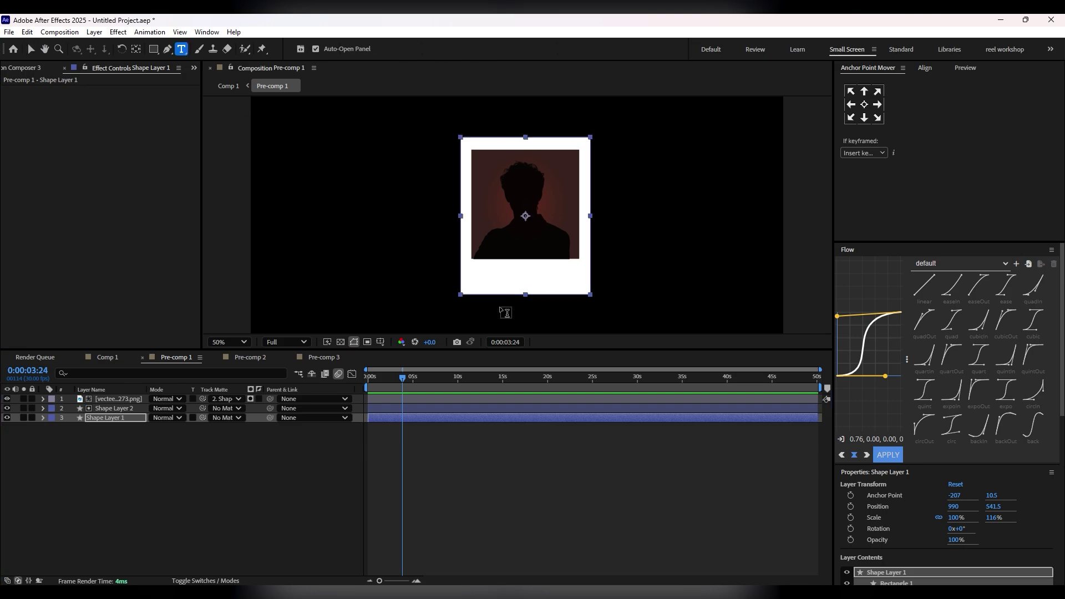
click(490, 274)
text(missi)
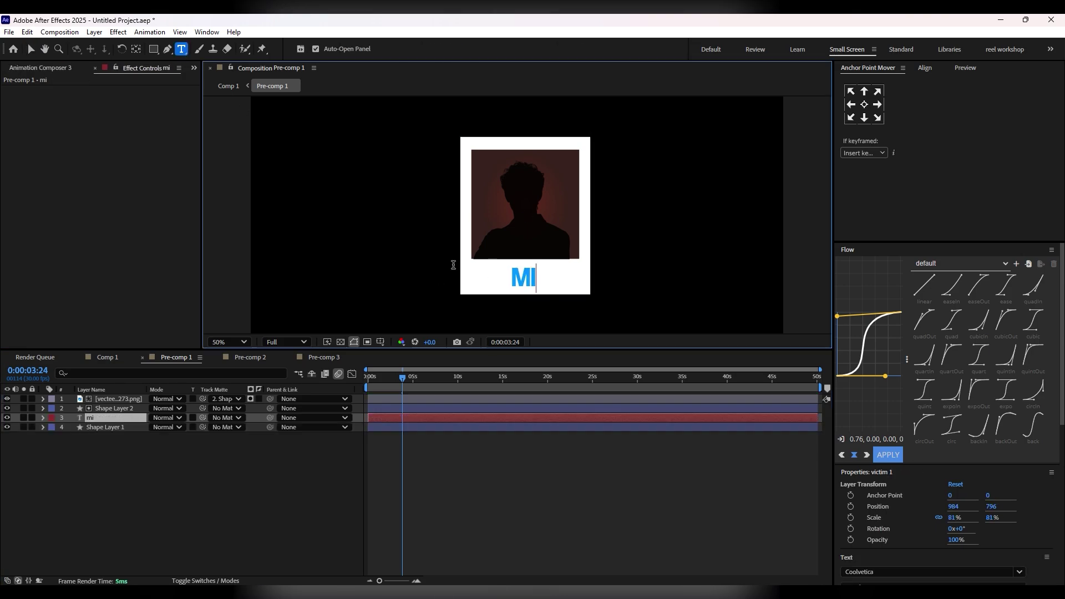
text(ng)
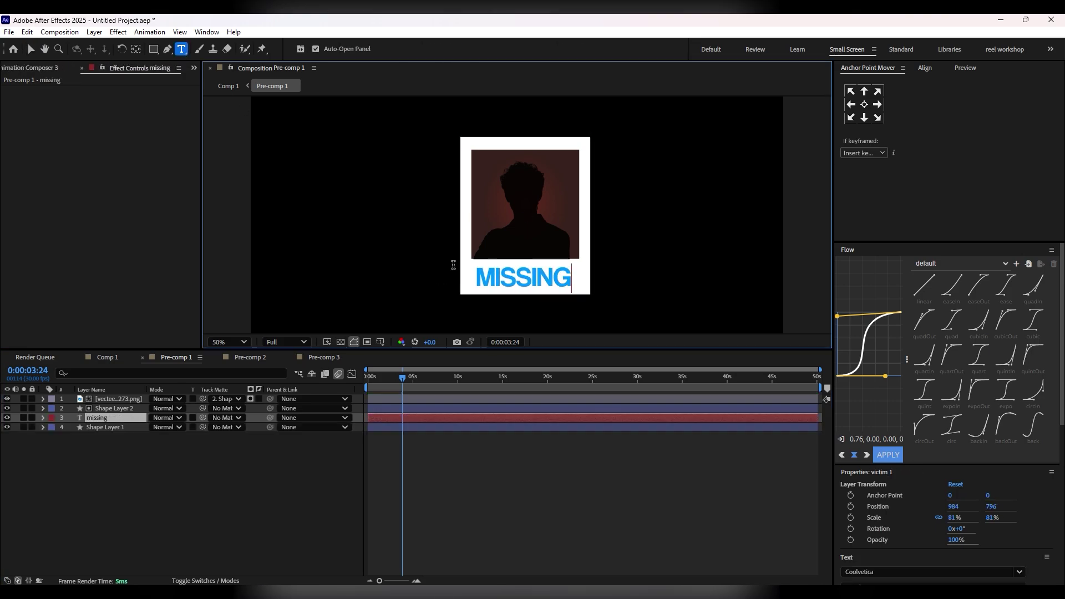
- Change the fill of the MISSING text to a dark red shade based on FF0000
key(ctrl+a)
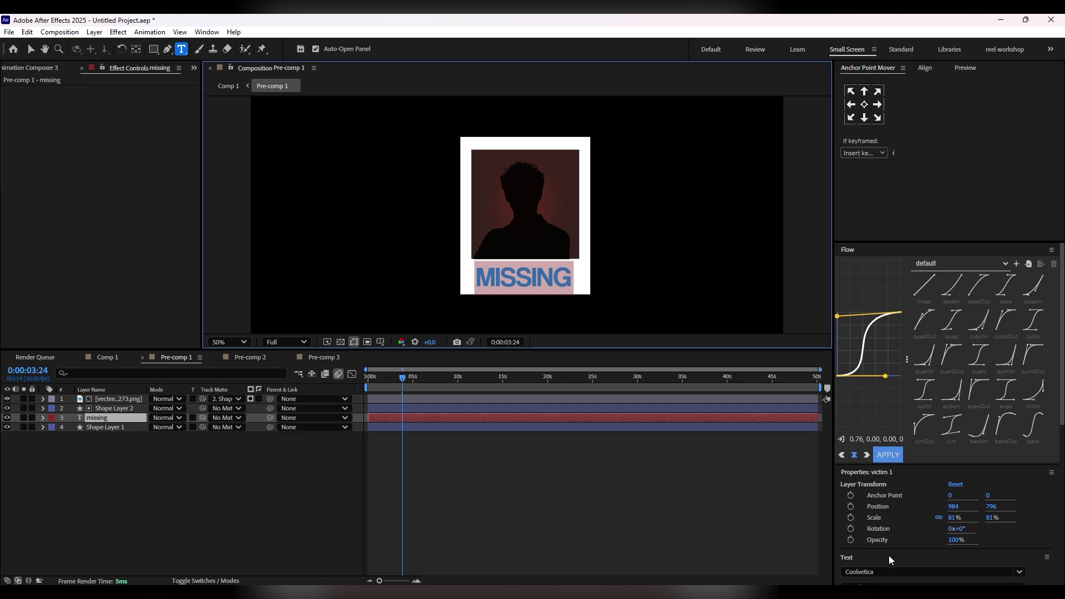
scroll(894, 551, down, 5)
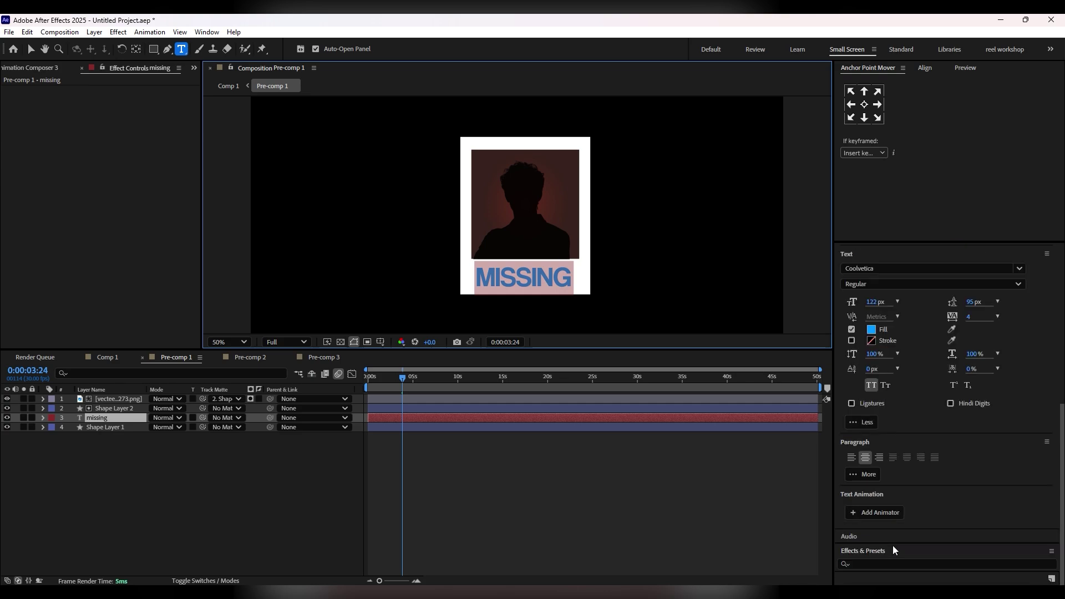
click(871, 332)
text(FF0000)
key(Tab)
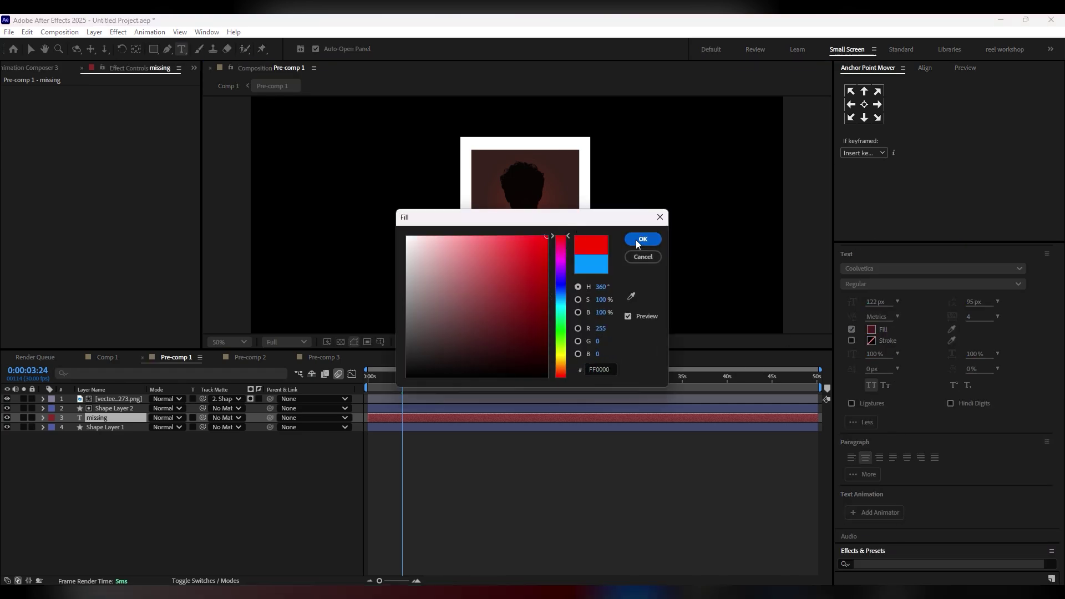
drag(502, 254, 562, 281)
click(633, 245)
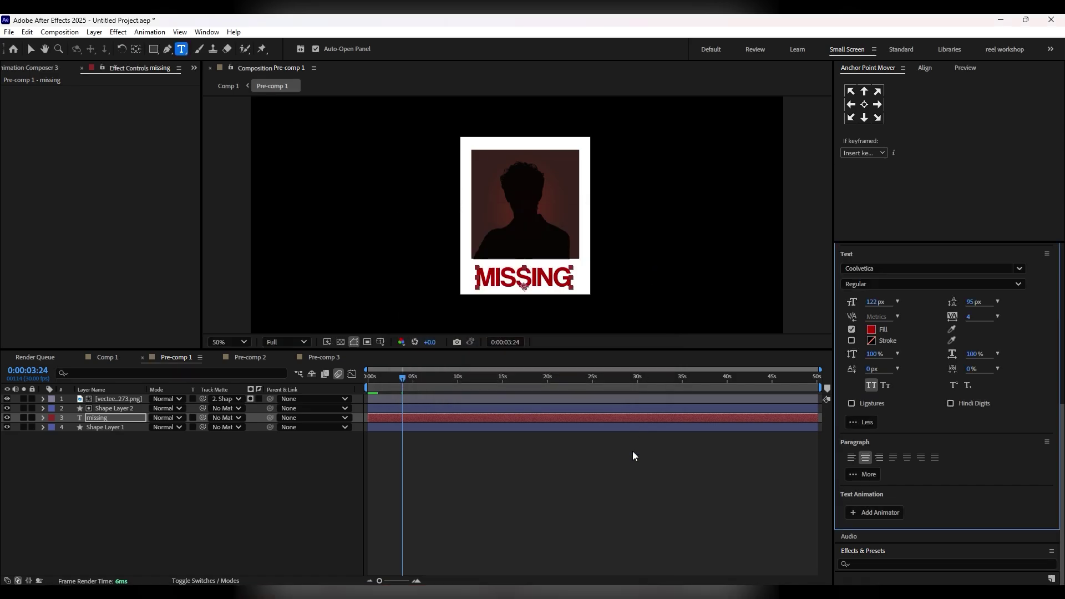
- Check the timing in Comp 1 and move the start of the missing text layer in Pre-comp 1 to about 3 seconds
click(399, 485)
click(104, 358)
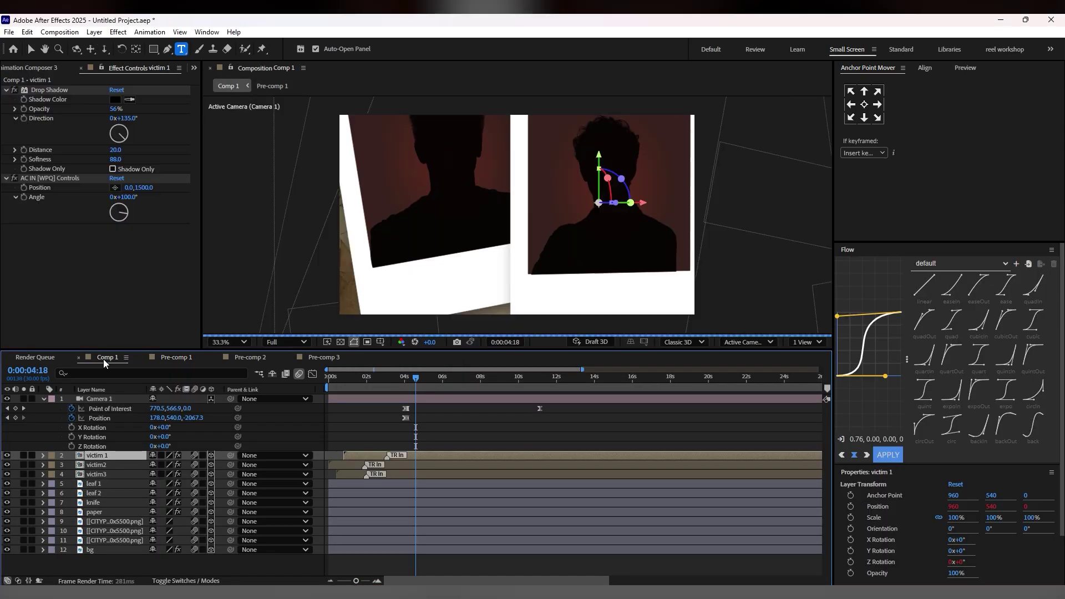
double_click(423, 454)
click(396, 414)
drag(368, 419, 396, 420)
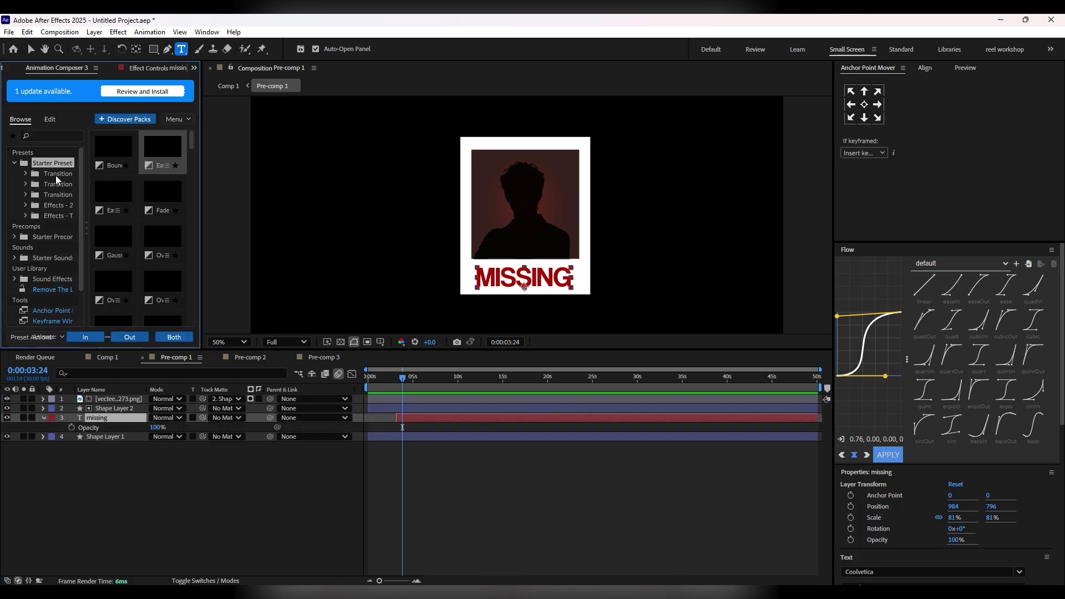
- Apply a text fade transition preset from the Starter presets as an In animation on the missing layer
click(53, 183)
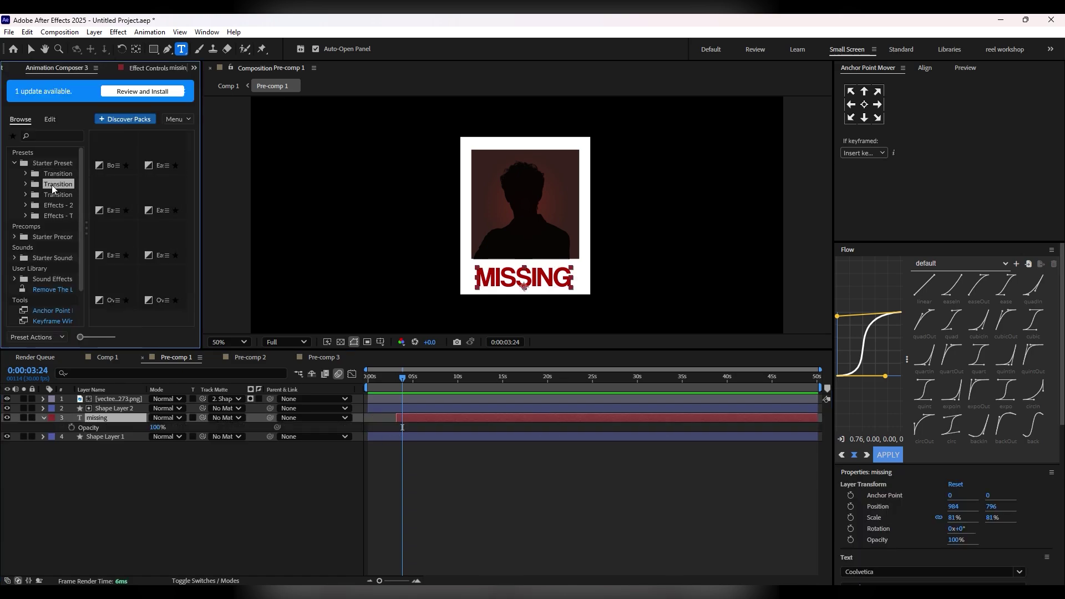
click(49, 194)
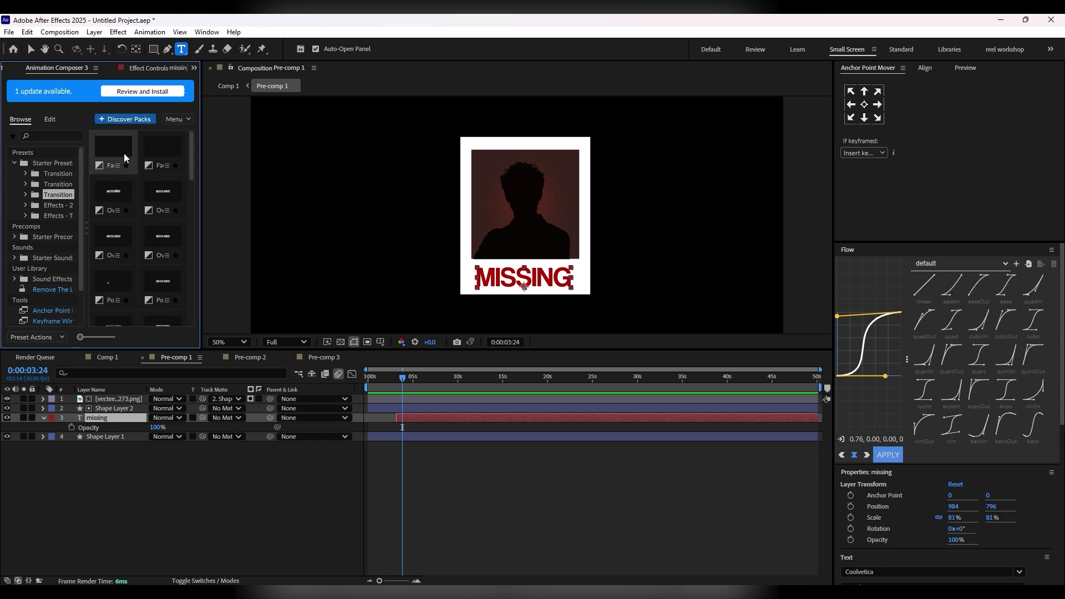
mouse_move(125, 150)
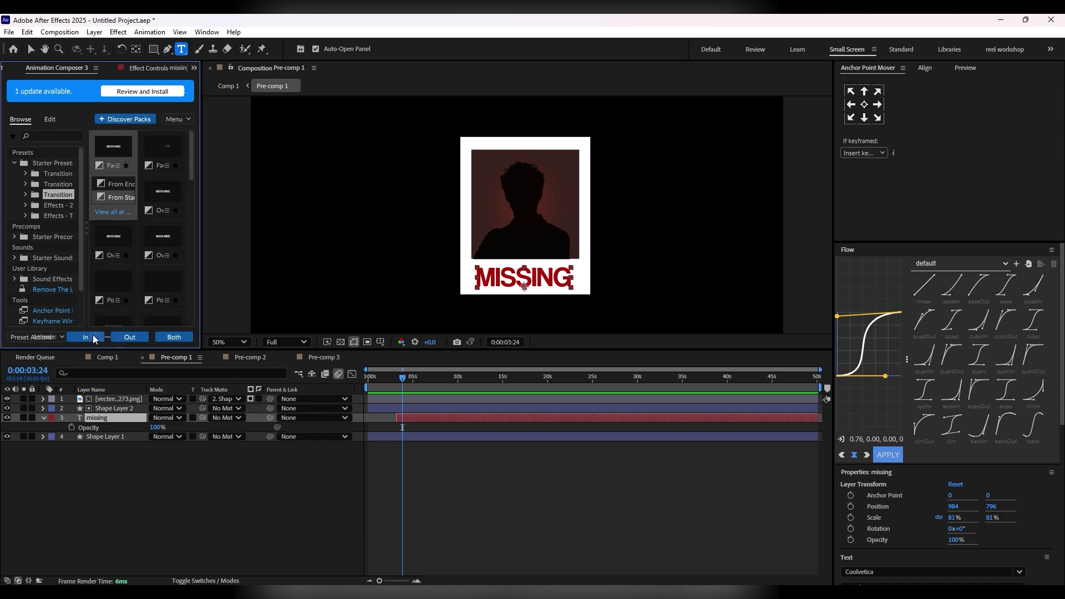
mouse_move(159, 145)
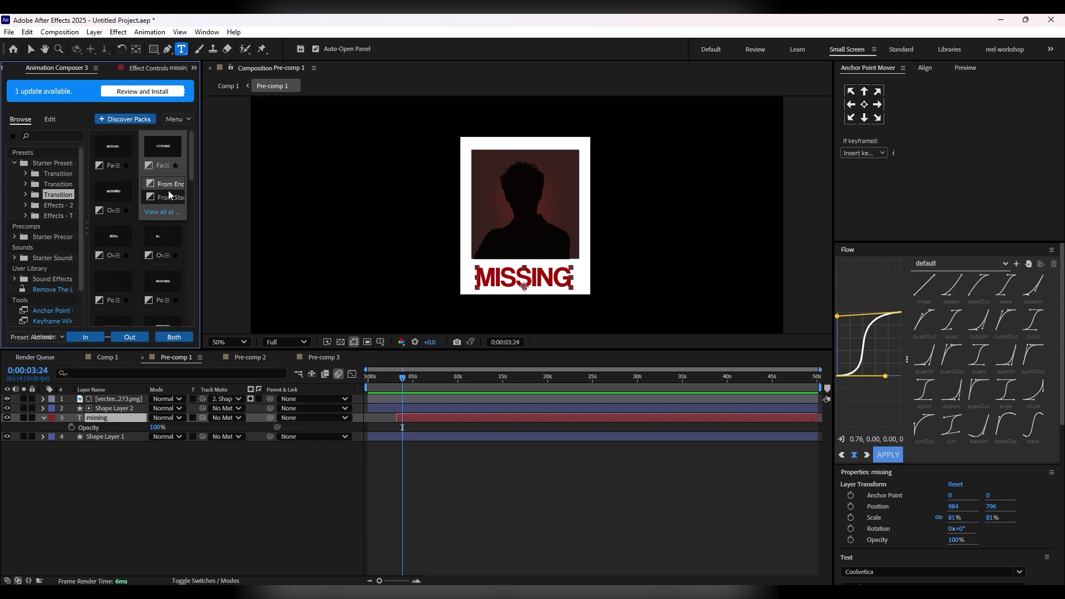
click(94, 338)
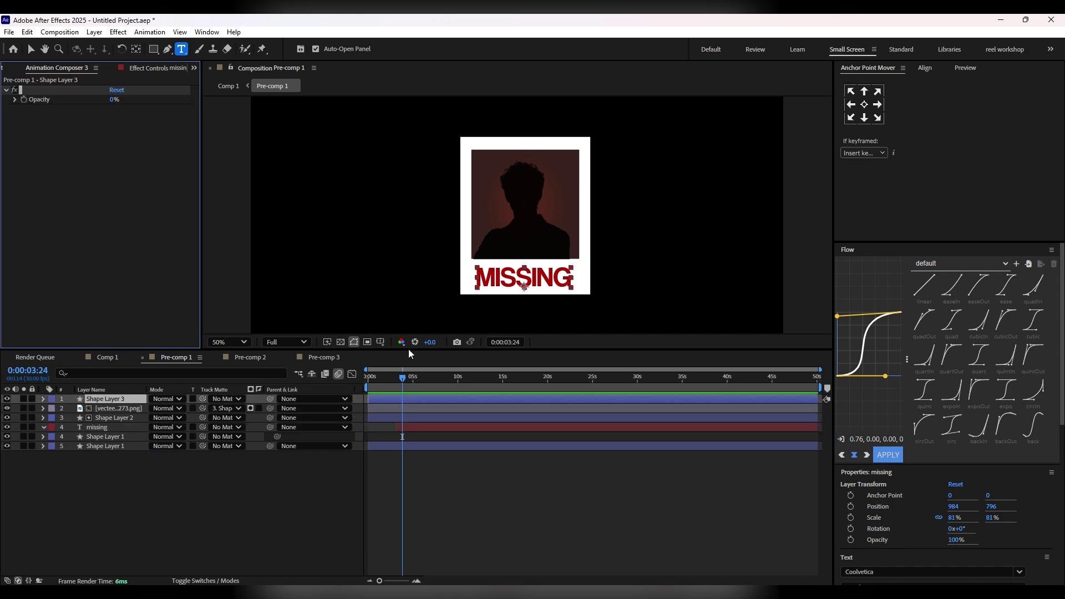
- Extend the end of the missing layer's In transition to about 5 seconds and preview the letter-by-letter fade
key(v)
drag(404, 420, 414, 418)
click(391, 378)
key(space)
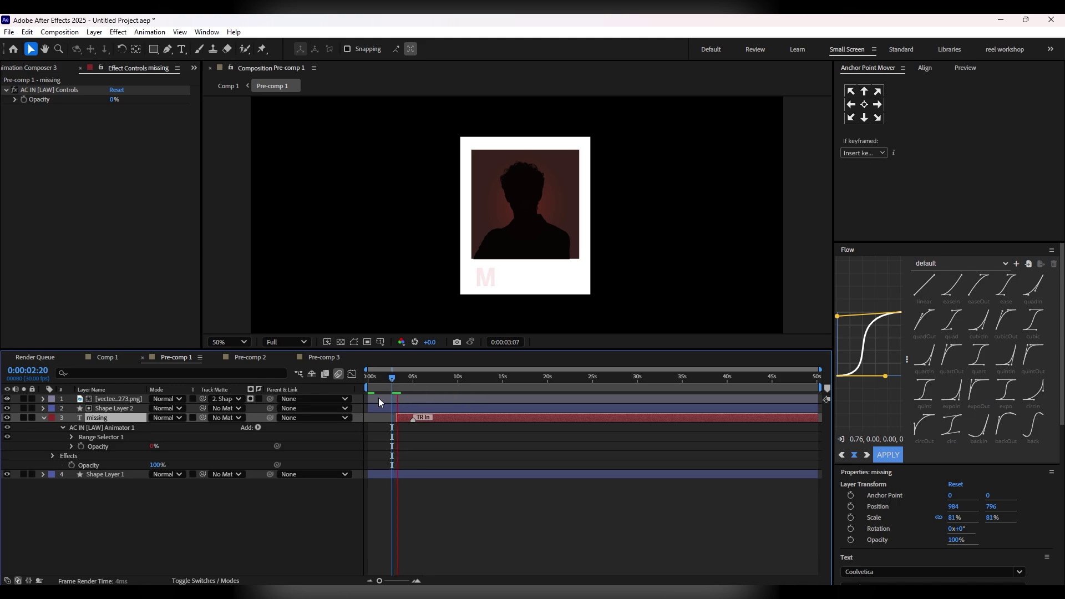
key(space)
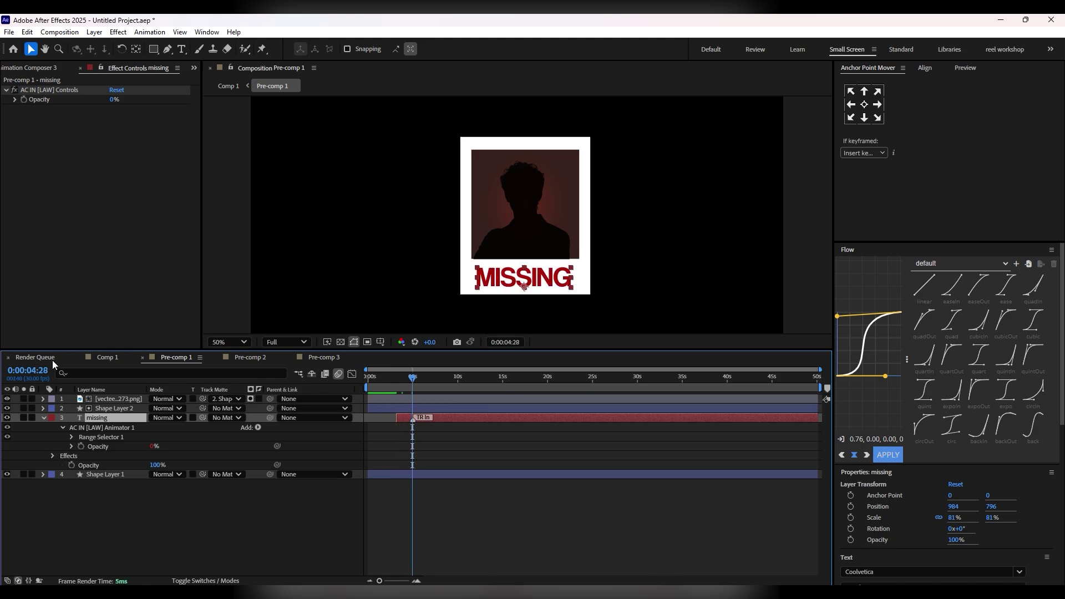
- Preview the caption in Comp 1 and shift the missing layer in Pre-comp 1 to start at about 4 seconds
click(94, 358)
key(space)
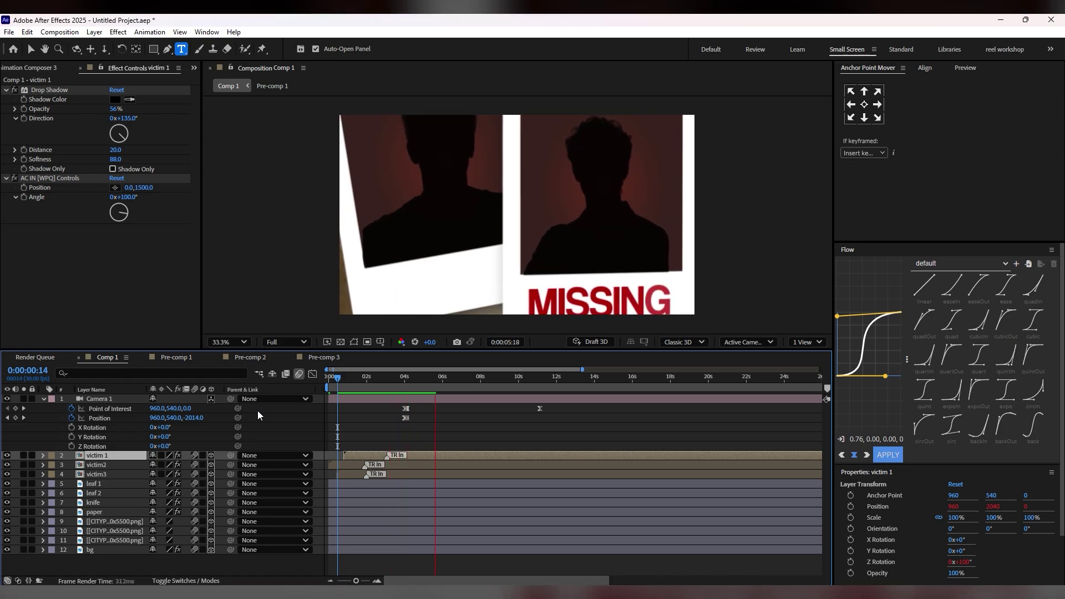
double_click(410, 451)
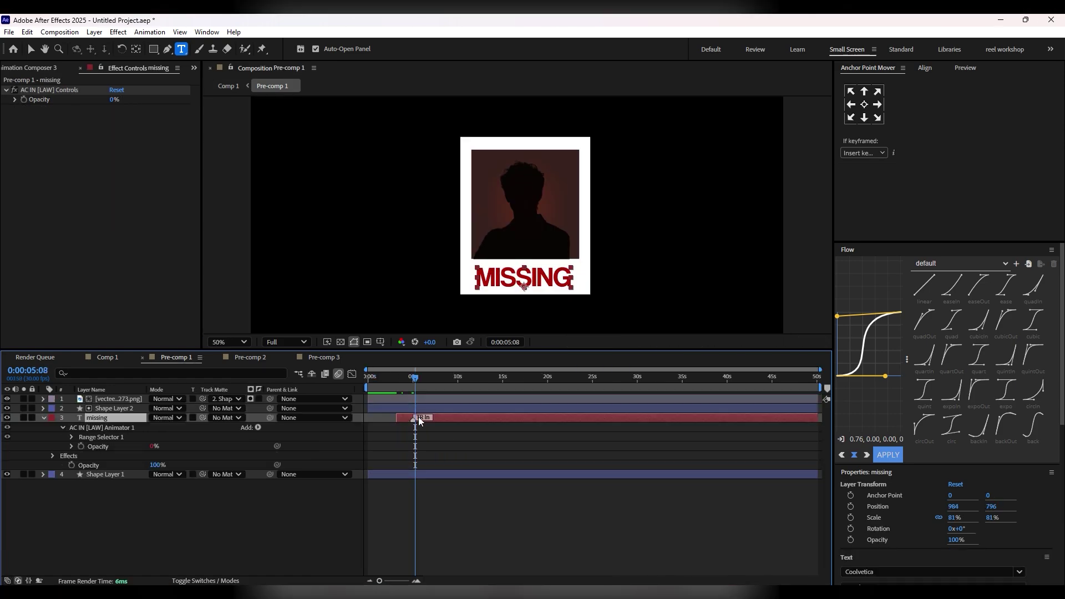
drag(436, 425, 454, 422)
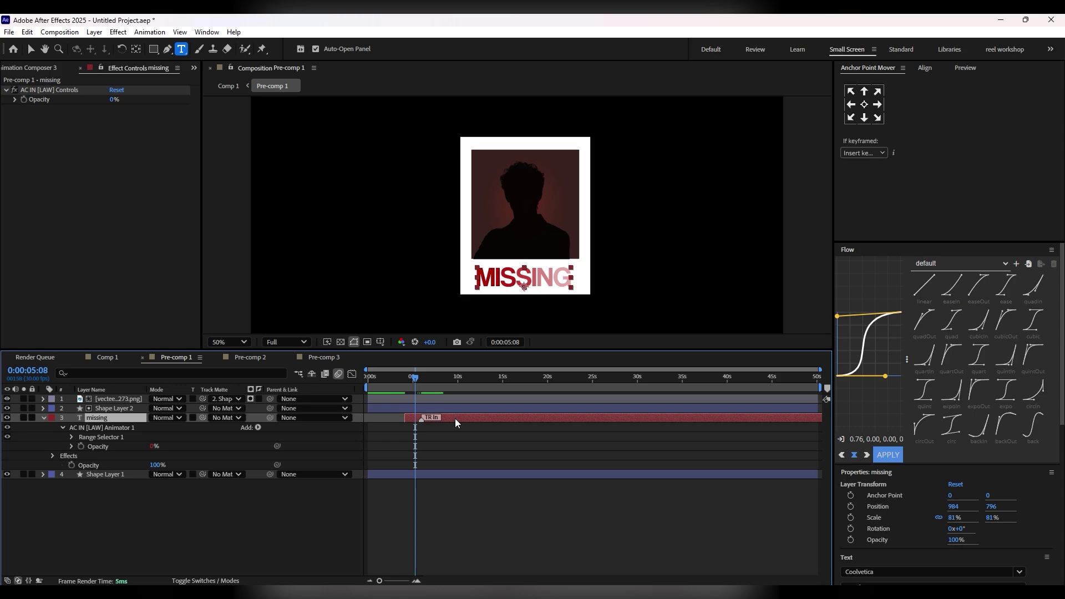
- Paste the animated missing layer into the victim2 pre-comp and change its text to "killed"
click(107, 357)
drag(413, 384, 411, 385)
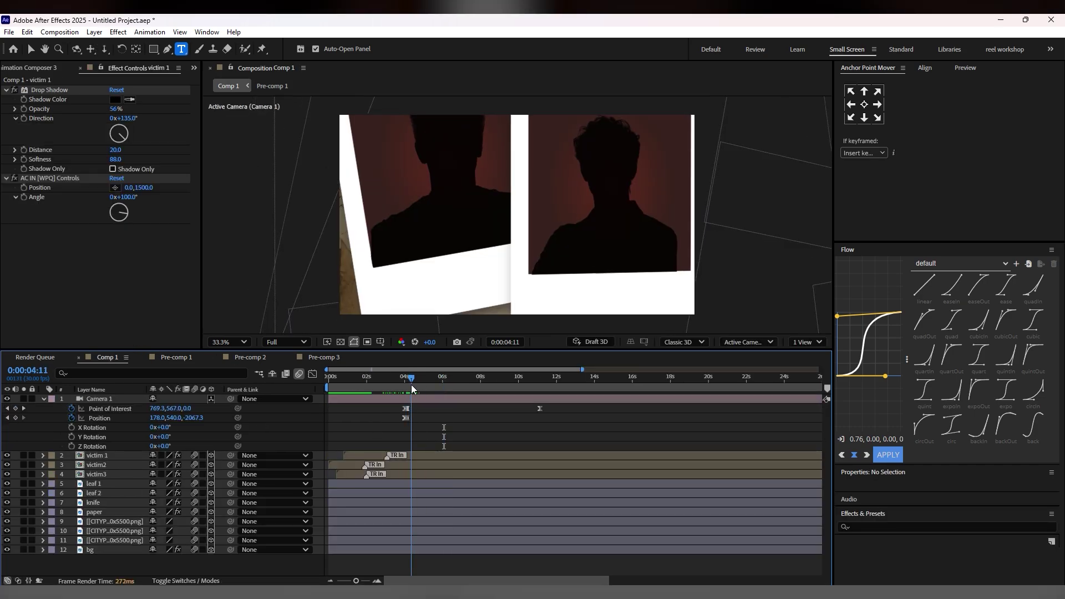
double_click(404, 463)
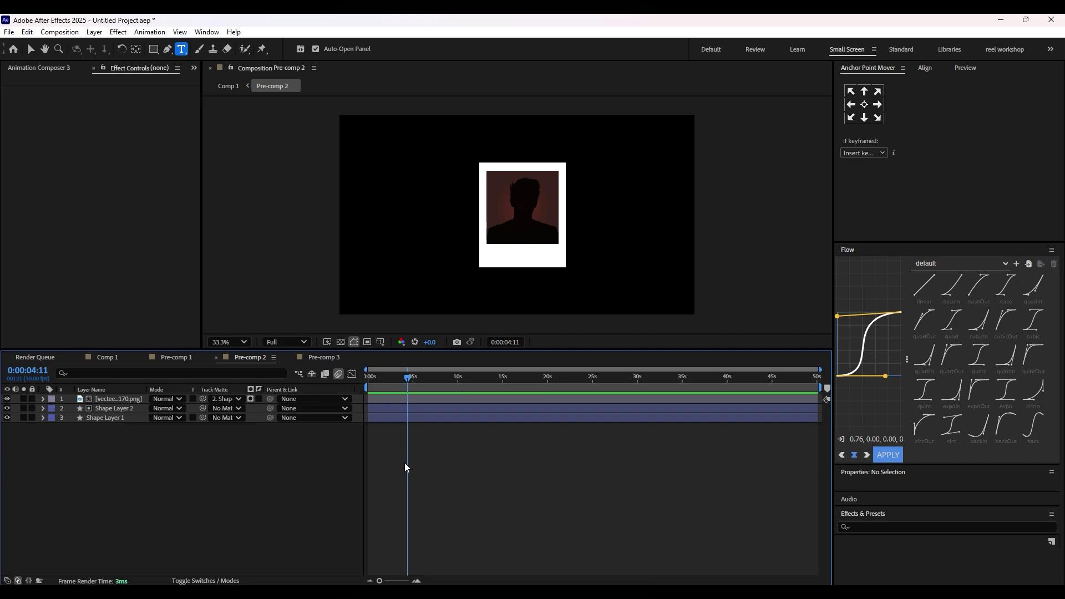
key(ctrl+v)
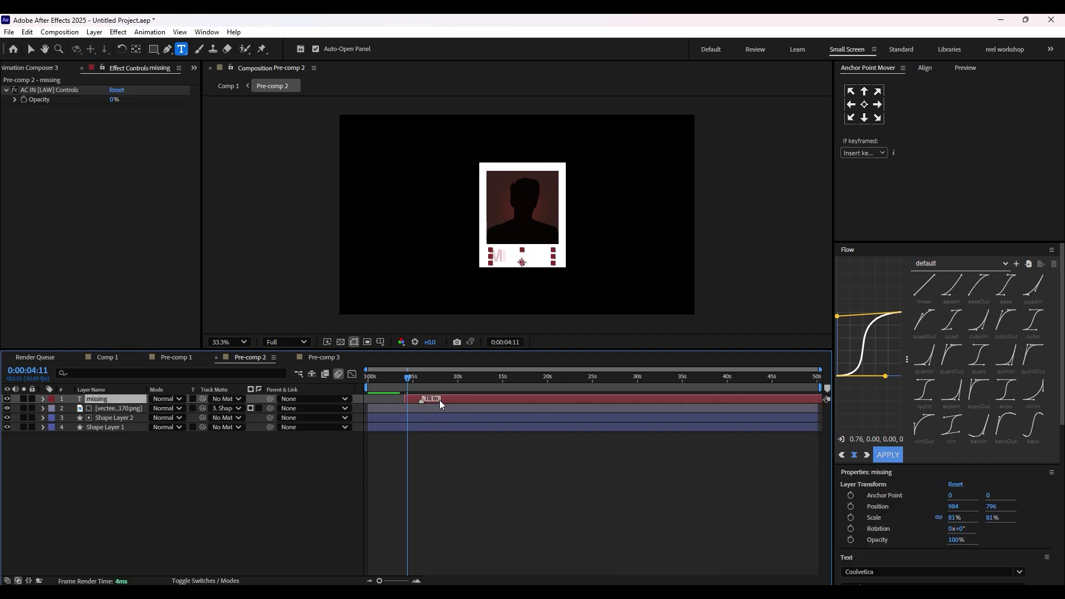
double_click(493, 262)
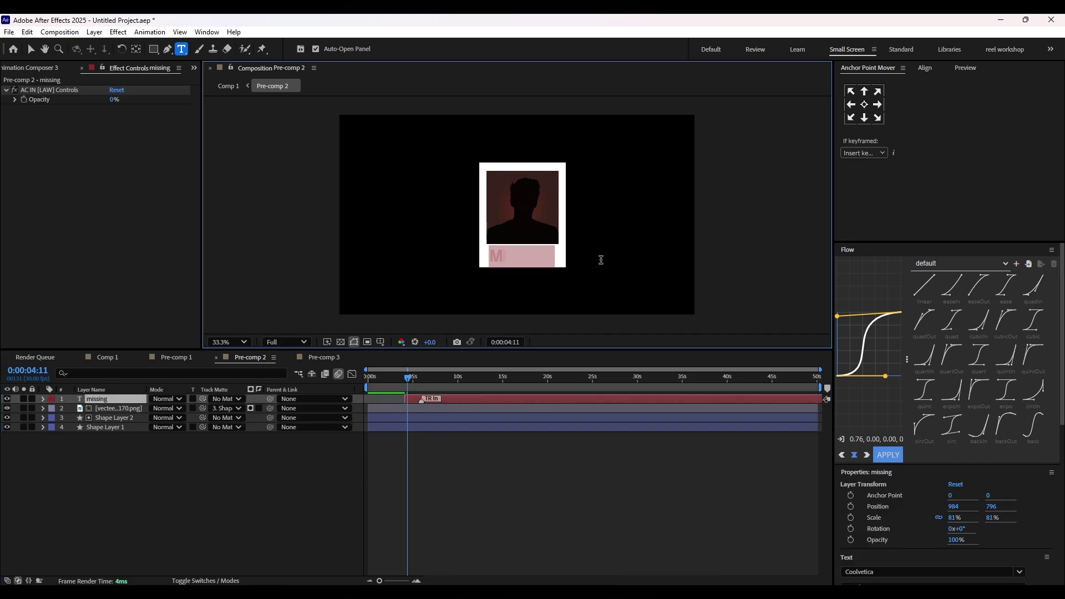
text(killed)
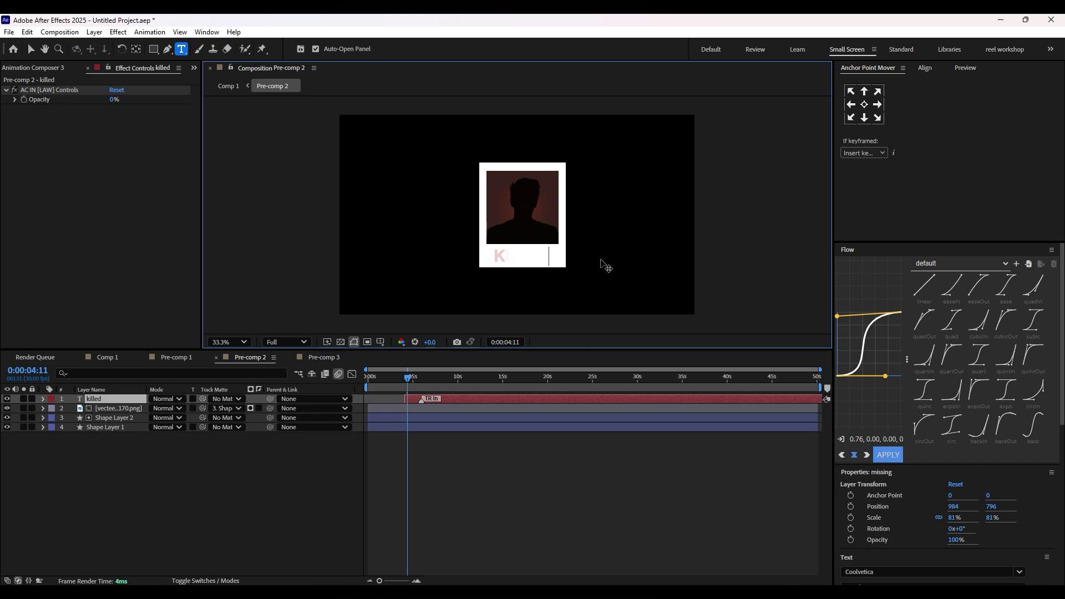
click(494, 455)
- Play back Comp 1 to check the timing of the killed and missing captions during the camera pan
click(100, 361)
drag(427, 389, 317, 387)
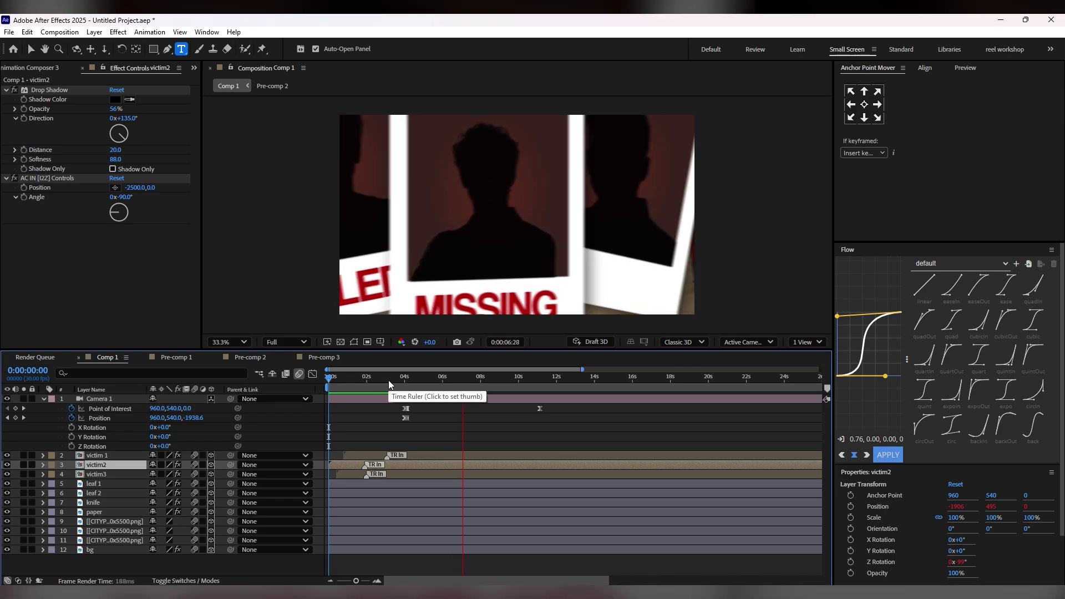
mouse_move(427, 385)
mouse_down()
mouse_move(465, 382)
mouse_move(434, 382)
mouse_up()
key(space)
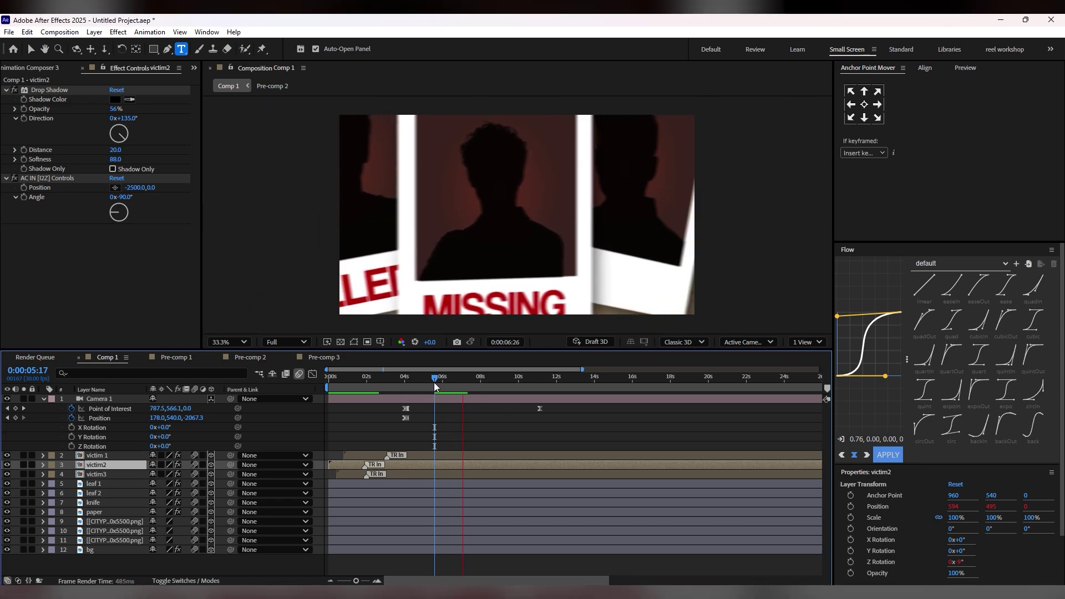
key(space)
drag(467, 381, 464, 383)
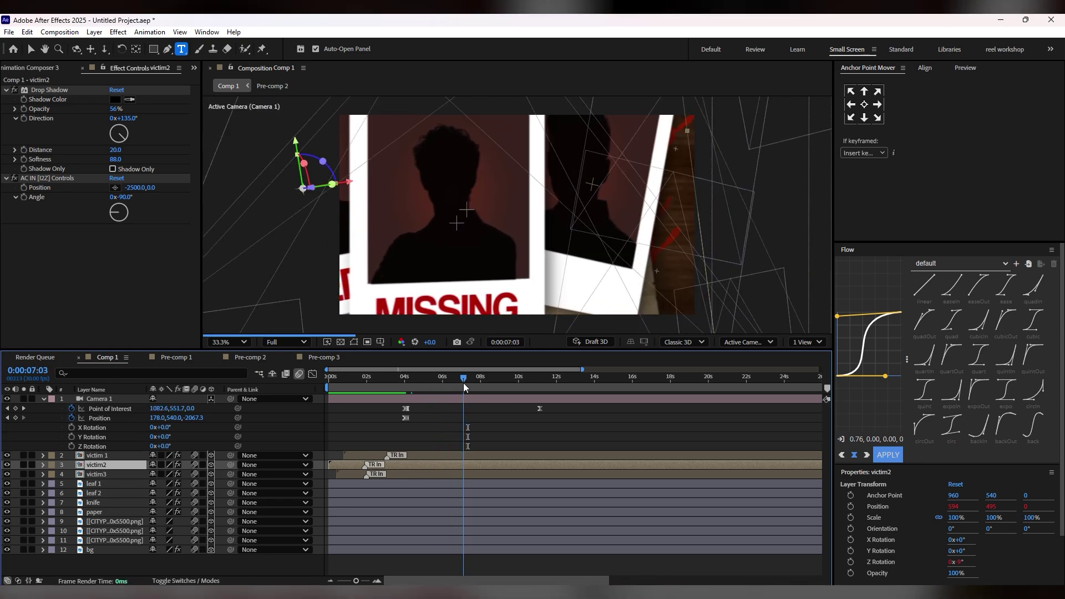
- Paste the animated missing layer into the victim3 pre-comp, change its text to "dead", and return to Comp 1
click(453, 456)
click(446, 472)
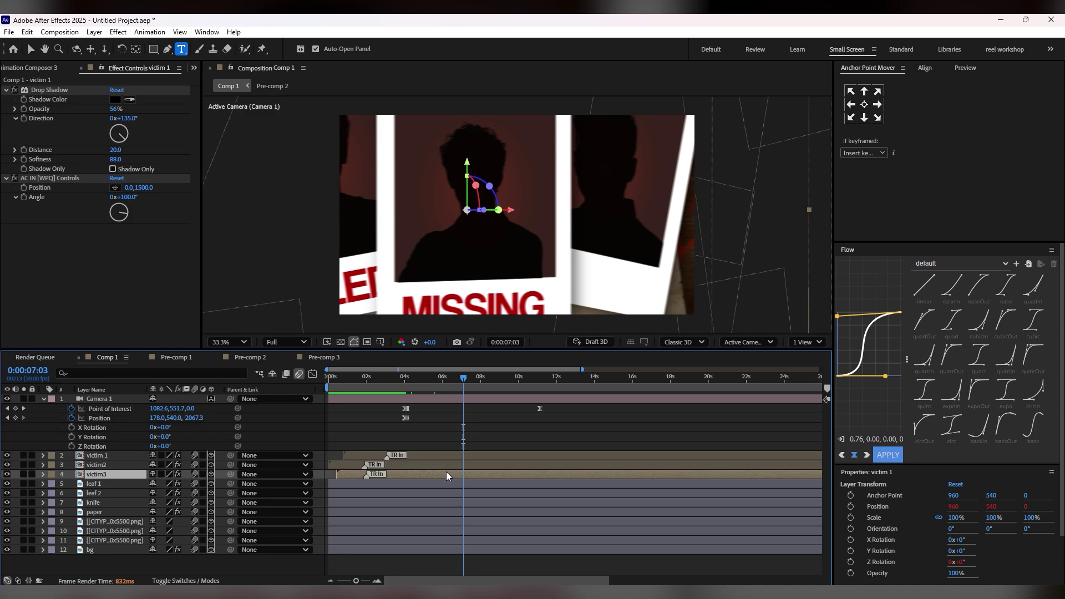
double_click(446, 472)
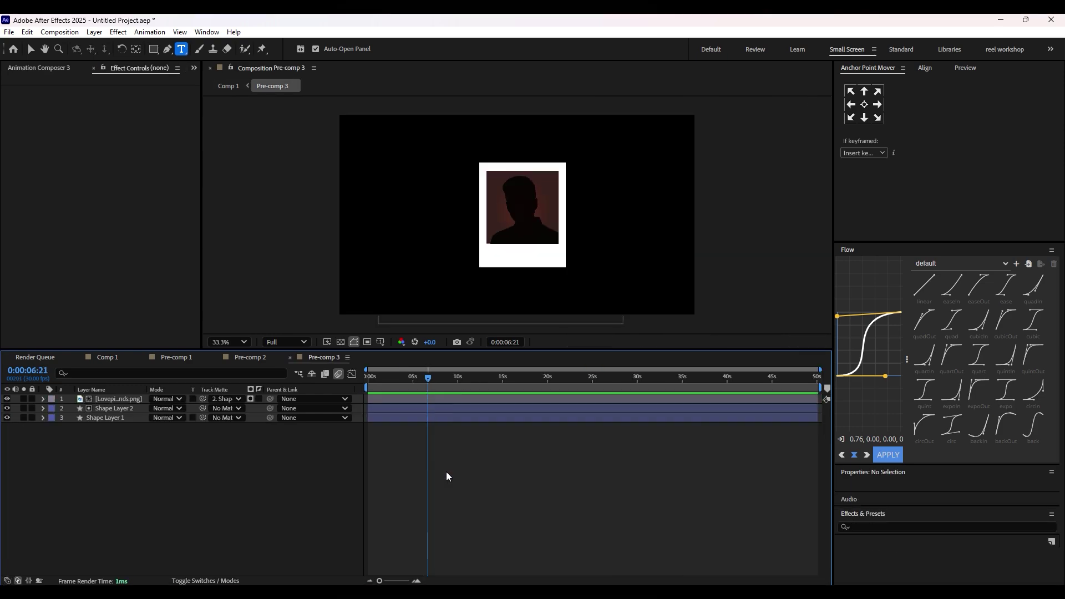
key(ctrl+v)
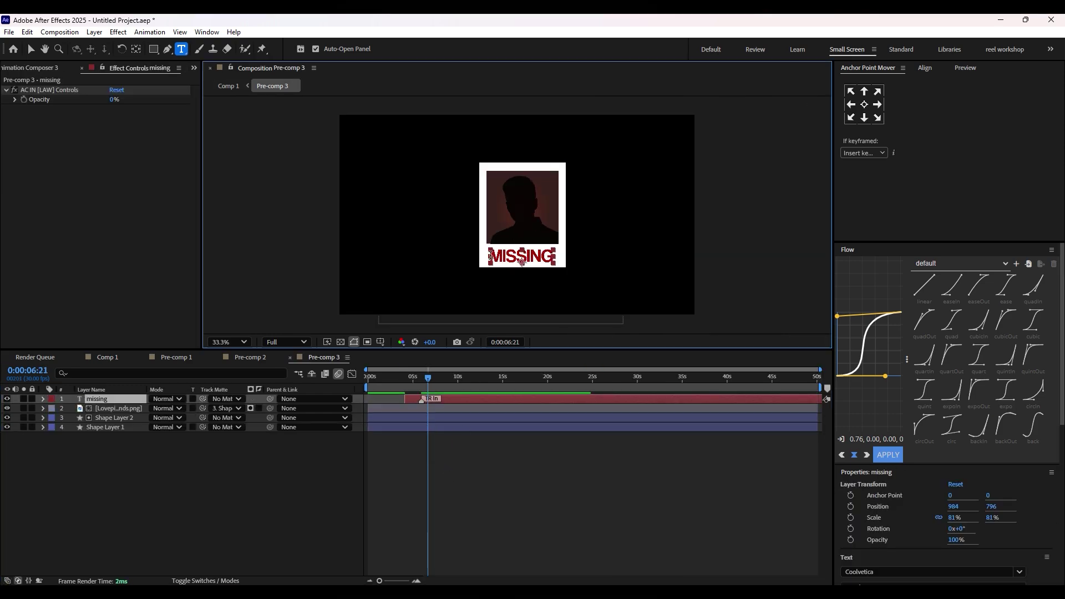
double_click(490, 256)
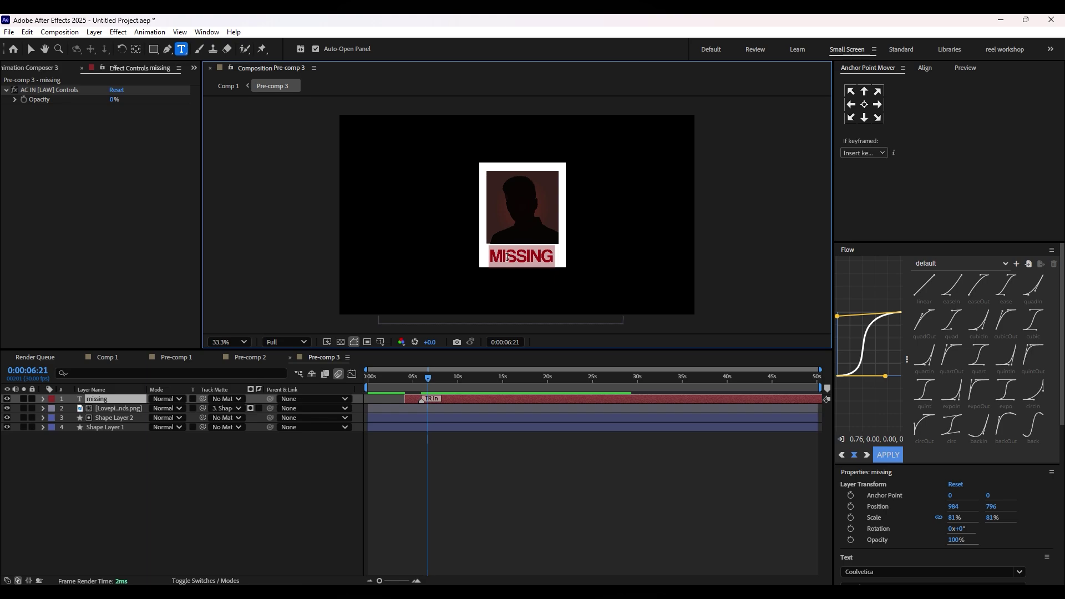
text(de)
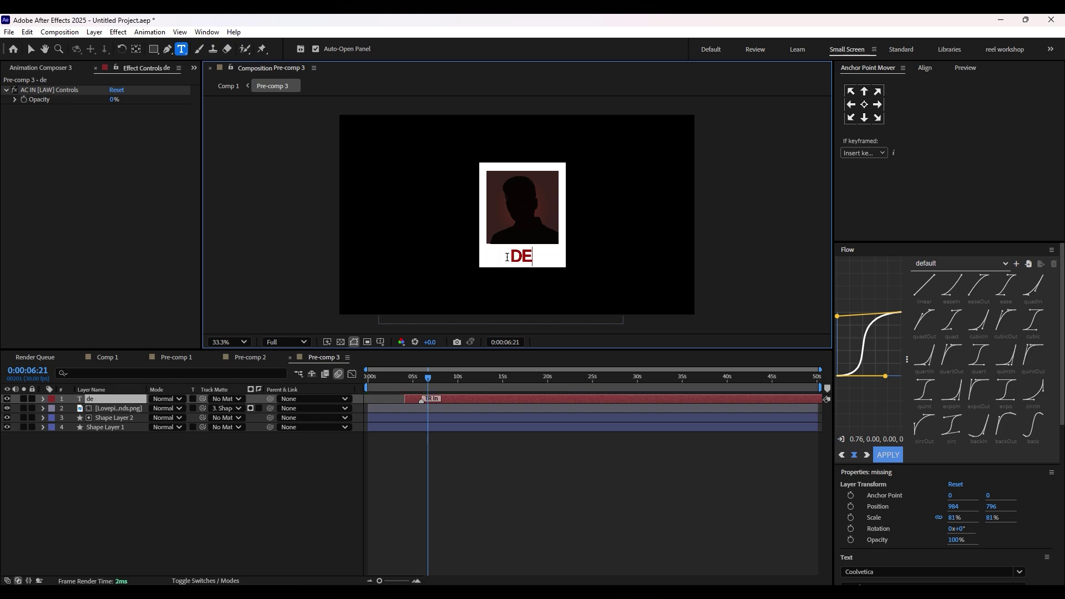
click(355, 463)
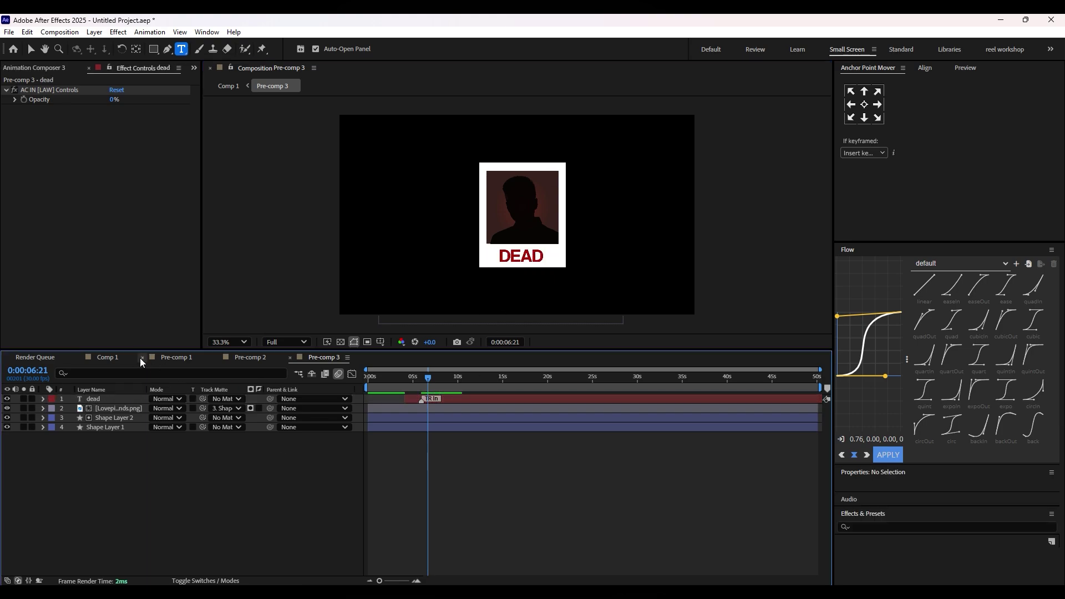
click(106, 357)
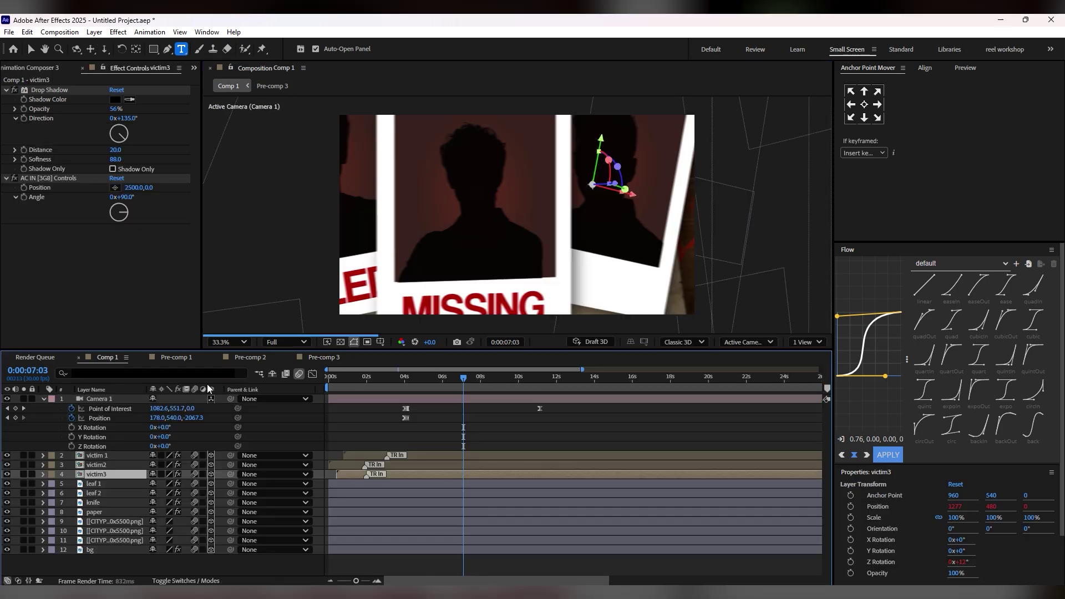
- Add Point of Interest and Position keyframes to Camera 1 at 0:00:11:05 and 0:00:11:06
key(Home)
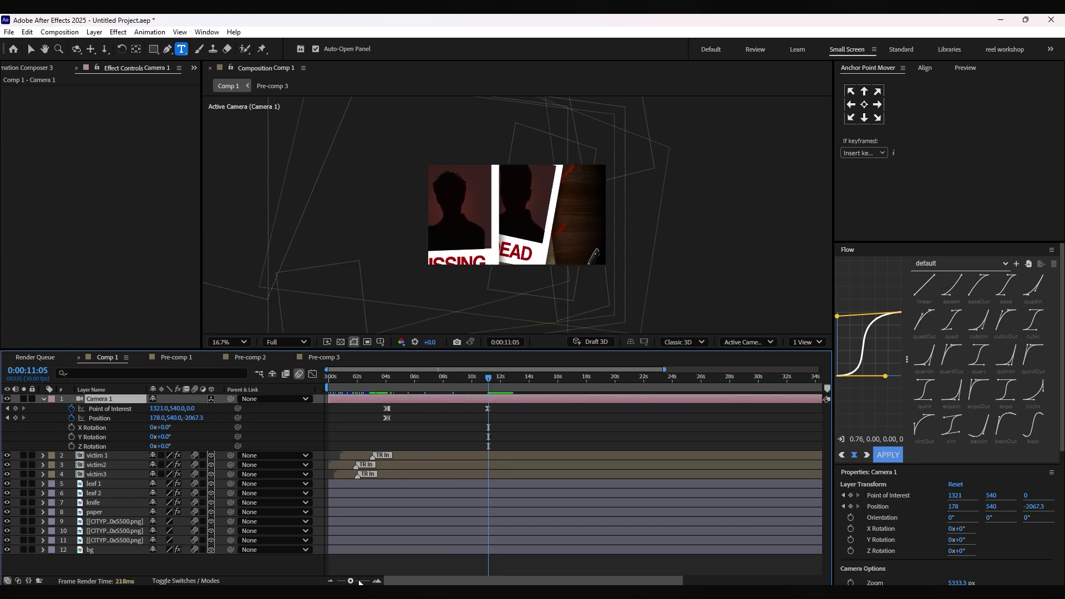
click(376, 581)
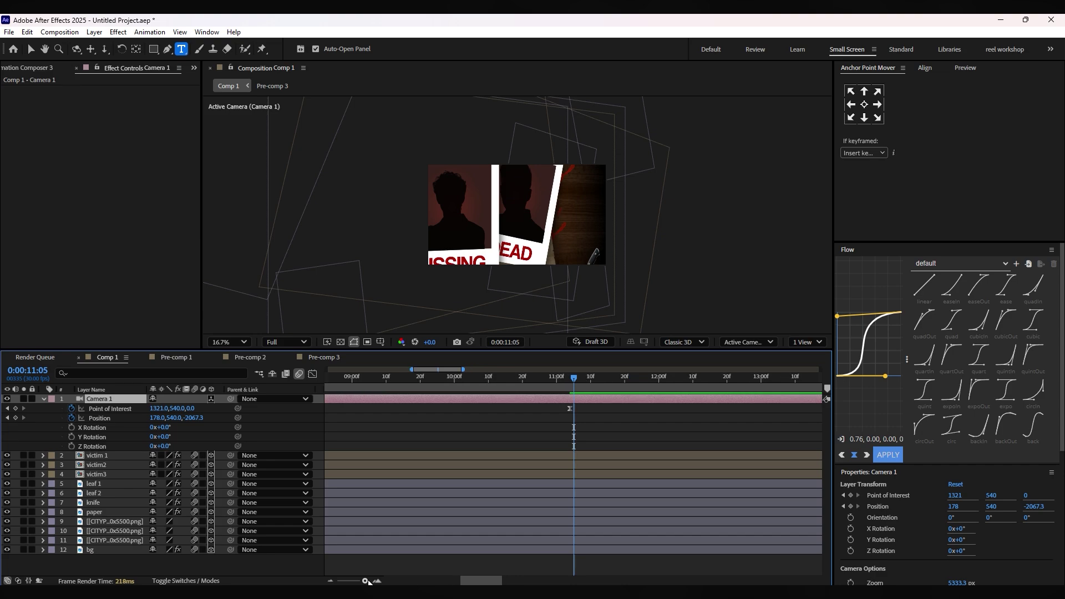
click(16, 418)
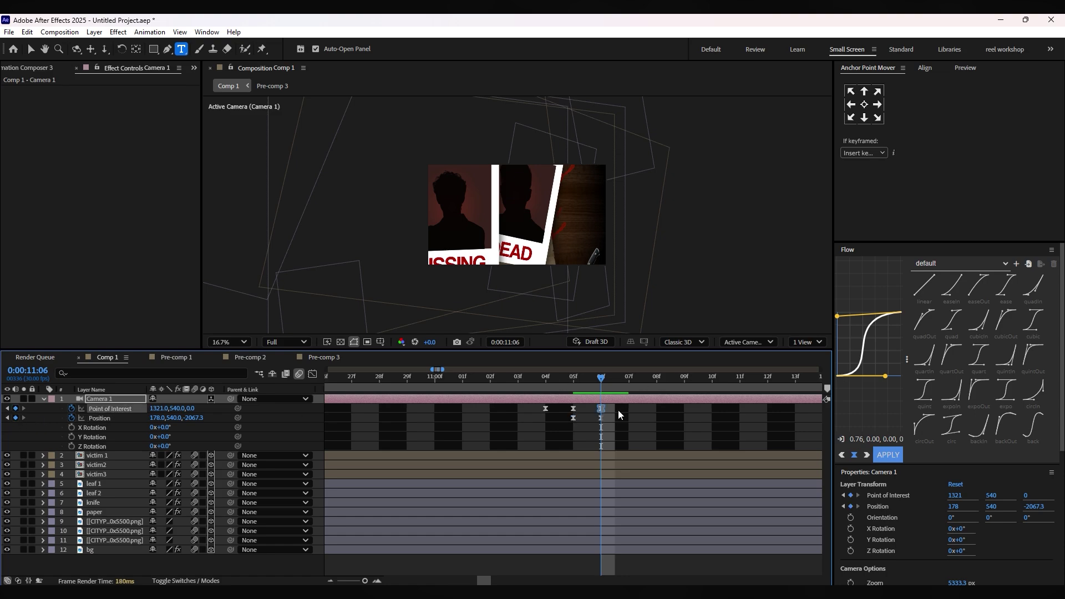
- Pull Camera 1 back at 0:00:11:06 to frame all three polaroids, with Point of Interest 975, 540, 0 and Position 1502, 540, -5595.3
drag(158, 420, 89, 420)
key(ctrl+z)
drag(193, 419, 33, 419)
drag(159, 418, 0, 408)
scroll(517, 214, down, 2)
click(229, 342)
click(256, 373)
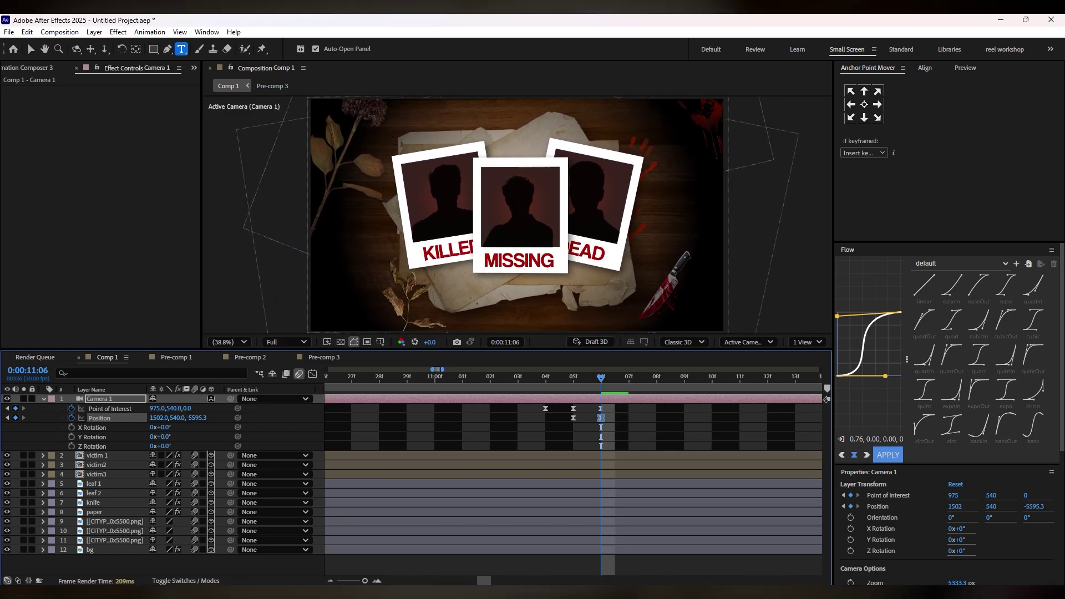
- Convert the Camera 1 Point of Interest and Position keyframes at 0:00:11:05 and 0:00:11:06 to hold keyframes
drag(622, 404, 568, 419)
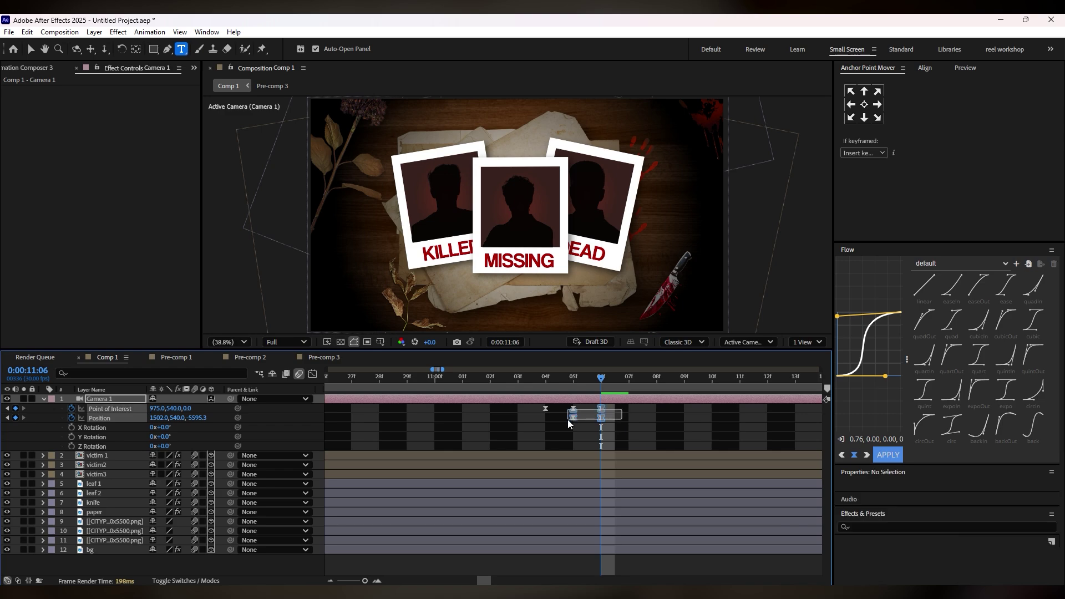
right_click(573, 415)
click(622, 360)
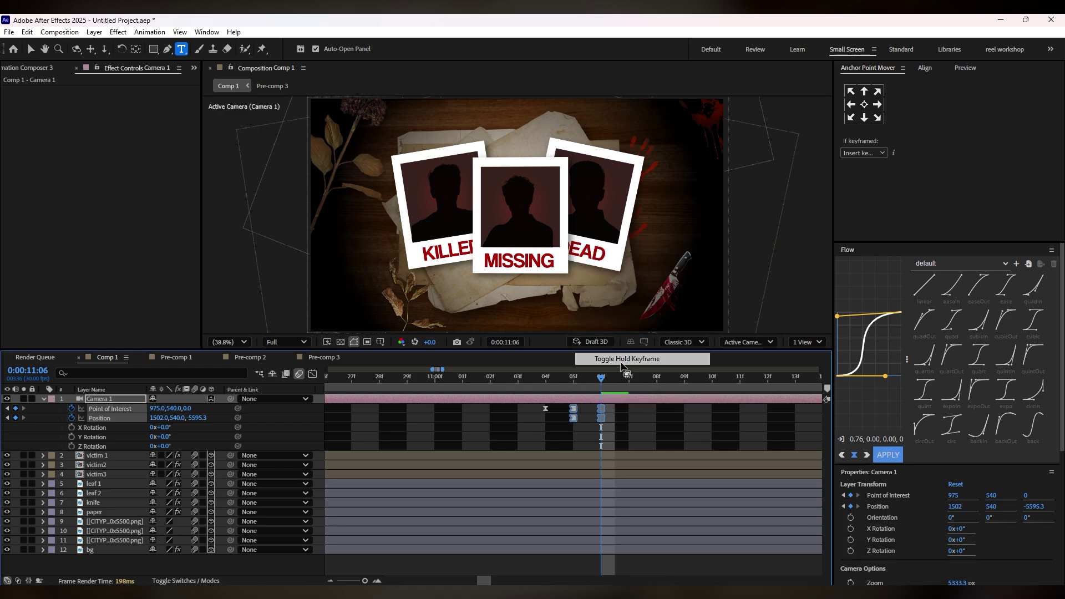
- Preview the camera animation through the cut from the close-up pan to the wide shot
click(552, 378)
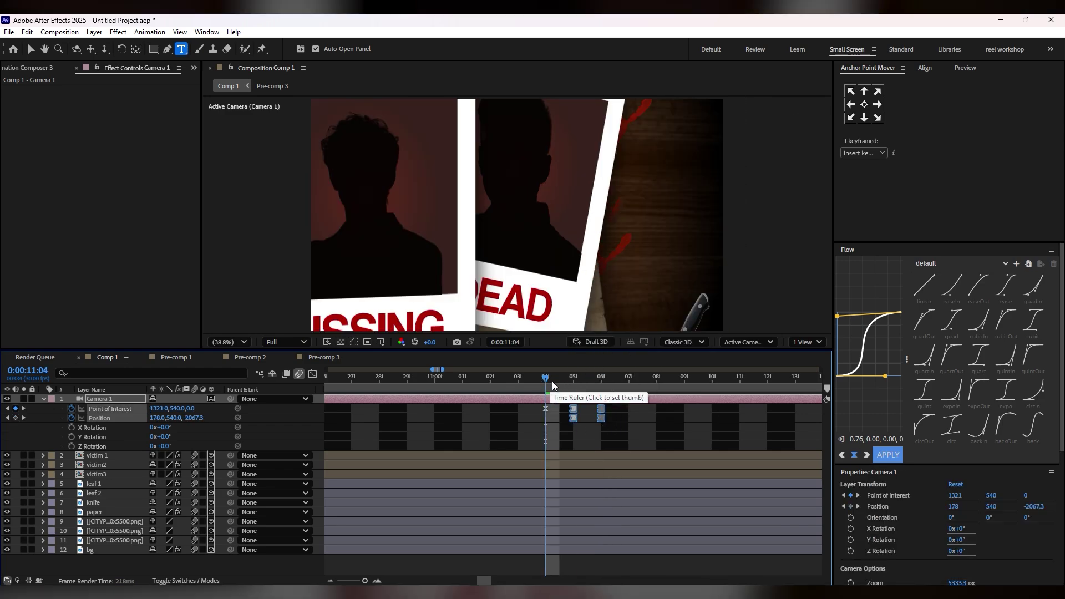
key(space)
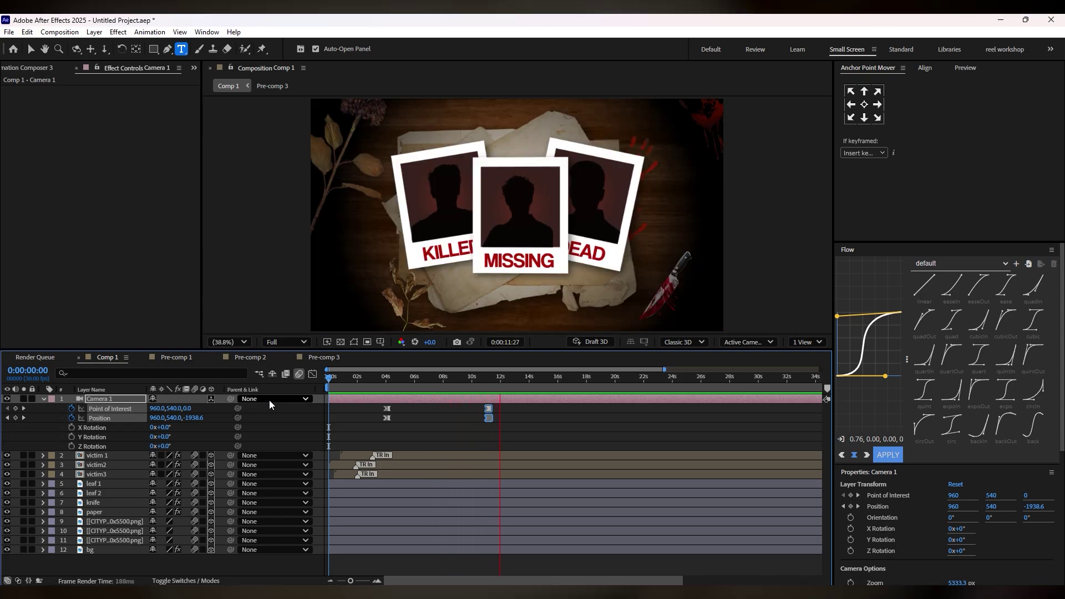
key(space)
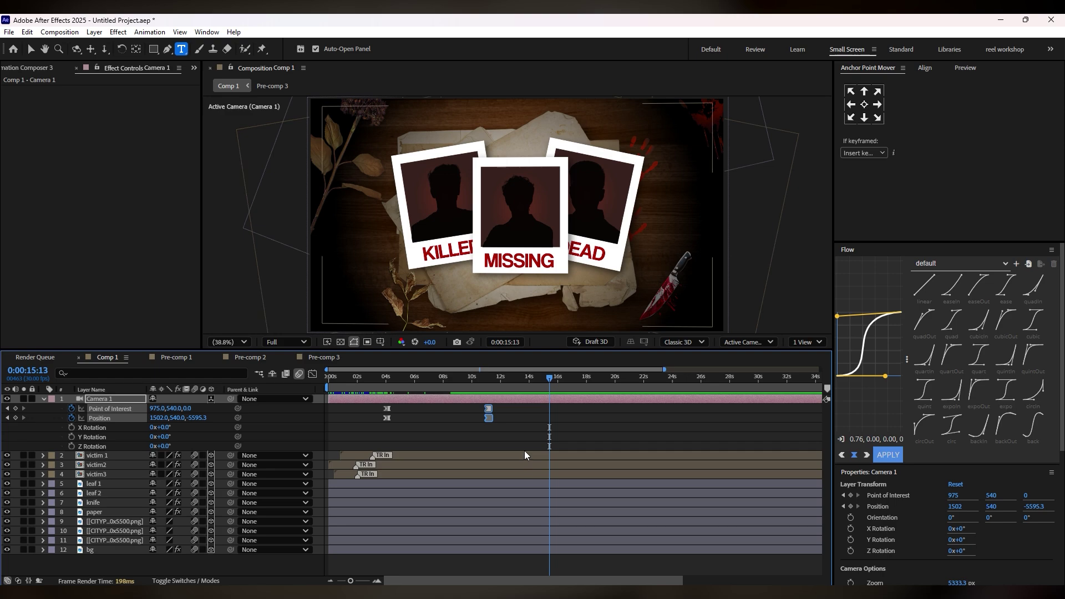
click(480, 387)
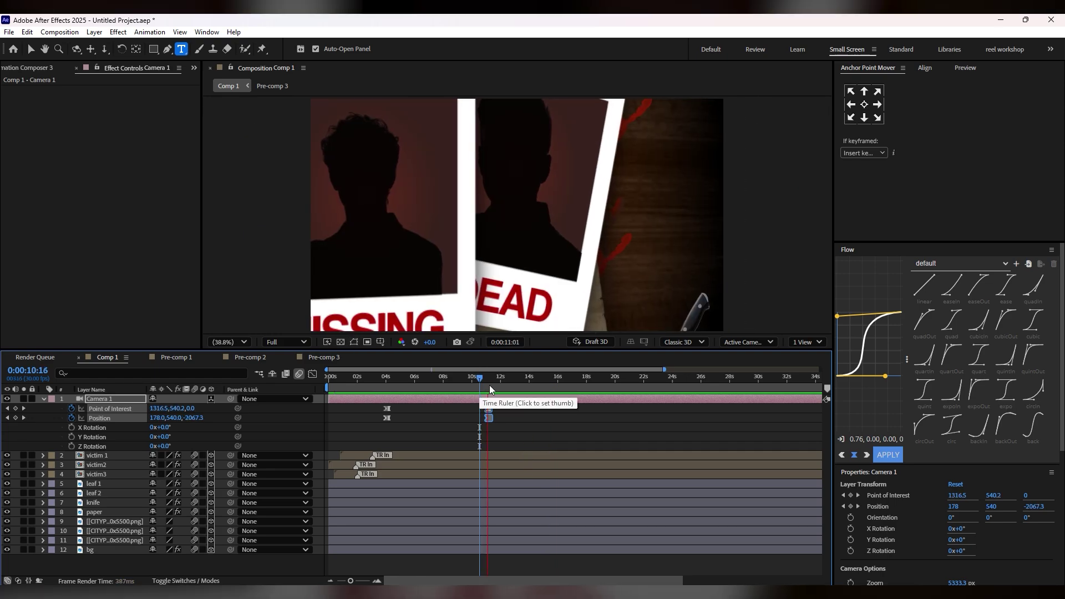
- End the MISSING caption at 0:00:10:23 in Pre-comp 1 by splitting its layer and removing the second part
click(494, 385)
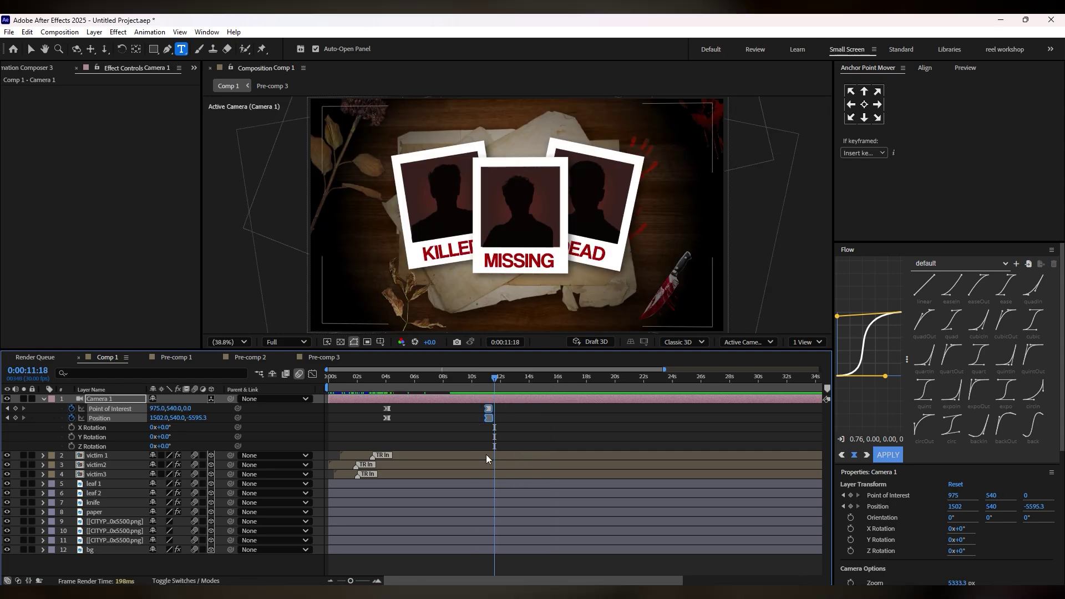
double_click(568, 451)
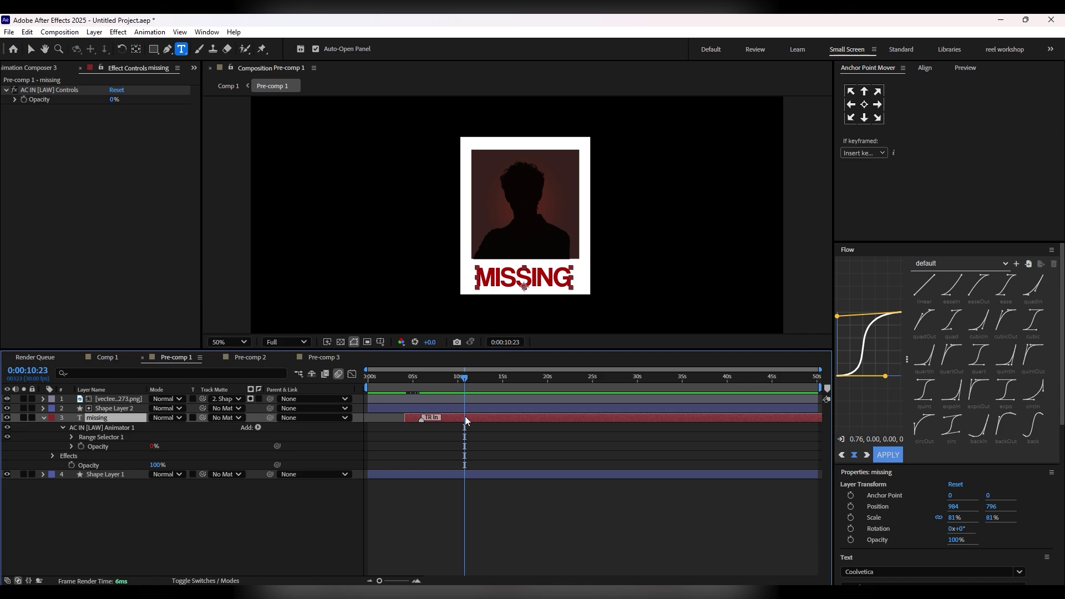
key(ctrl+shift+d)
key(Delete)
- Duplicate the MISSING caption, start the copy where the original ends, and change its text to "who's next"
click(450, 420)
key(ctrl+d)
drag(449, 421, 508, 418)
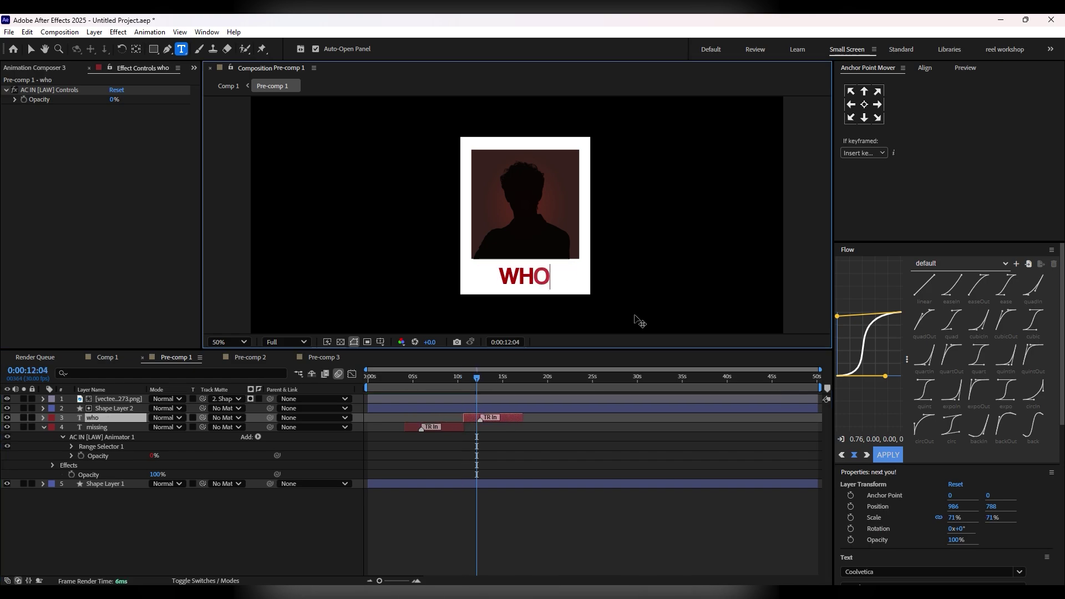
text('s next)
key(Escape)
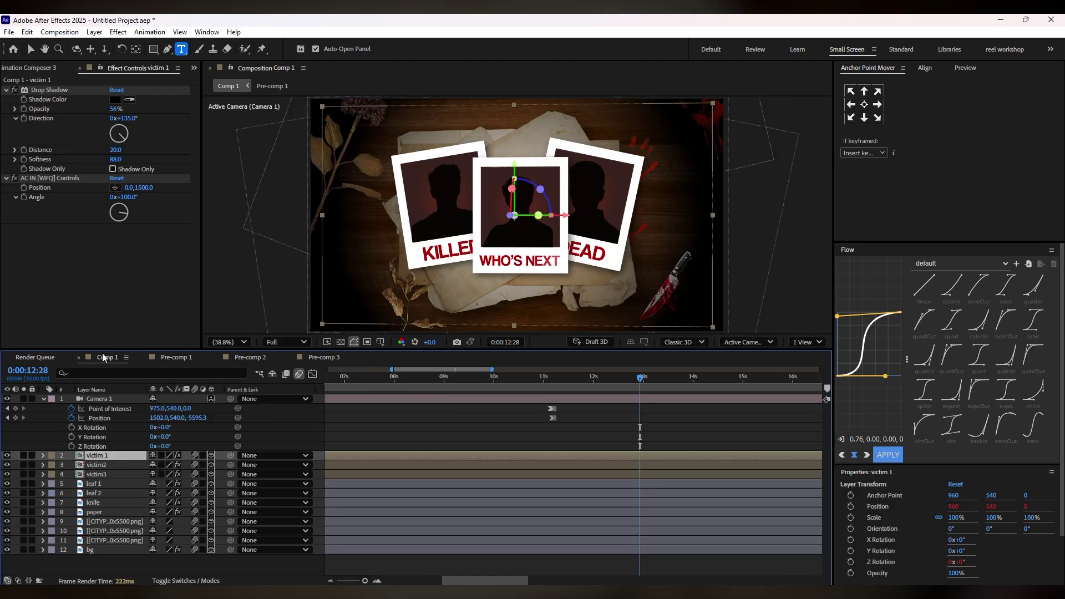
- Preview the WHO'S NEXT caption change in Comp 1 from 0:00:10:29 and check the frame at 0:00:13:25
click(543, 381)
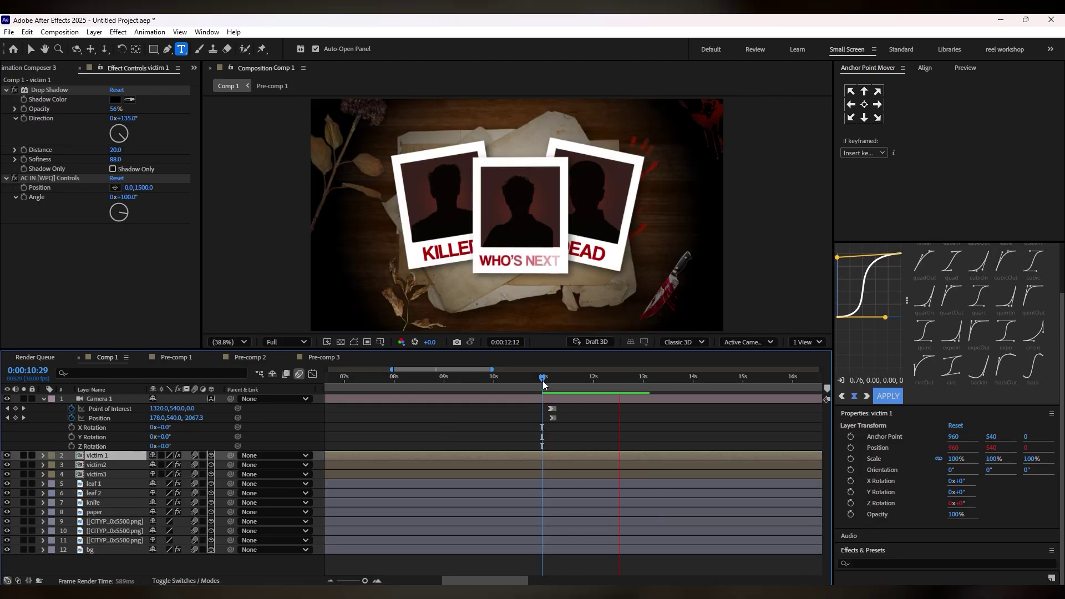
key(space)
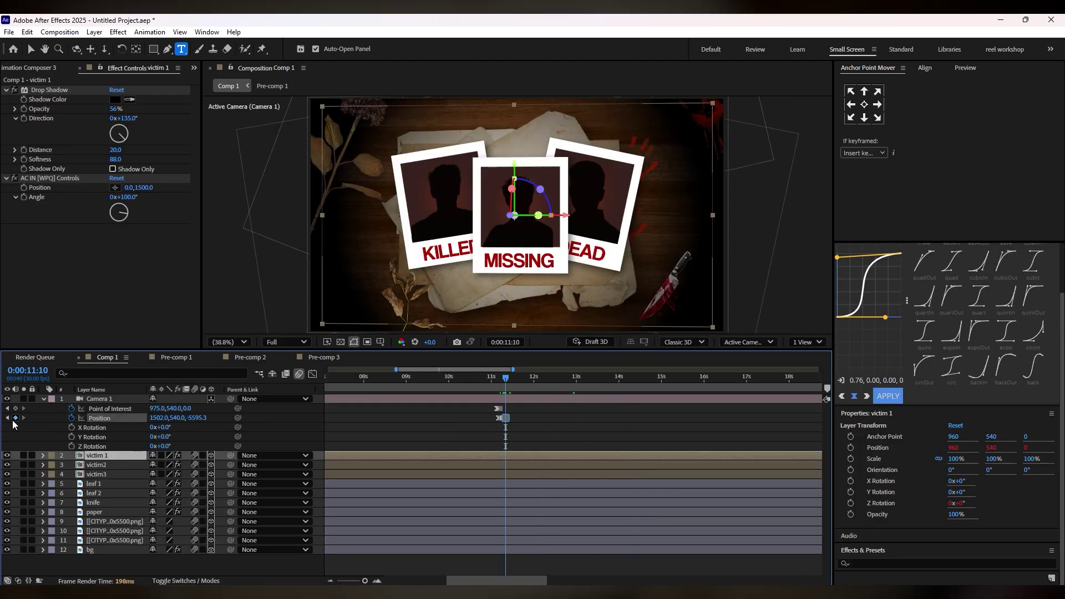
drag(531, 383, 612, 380)
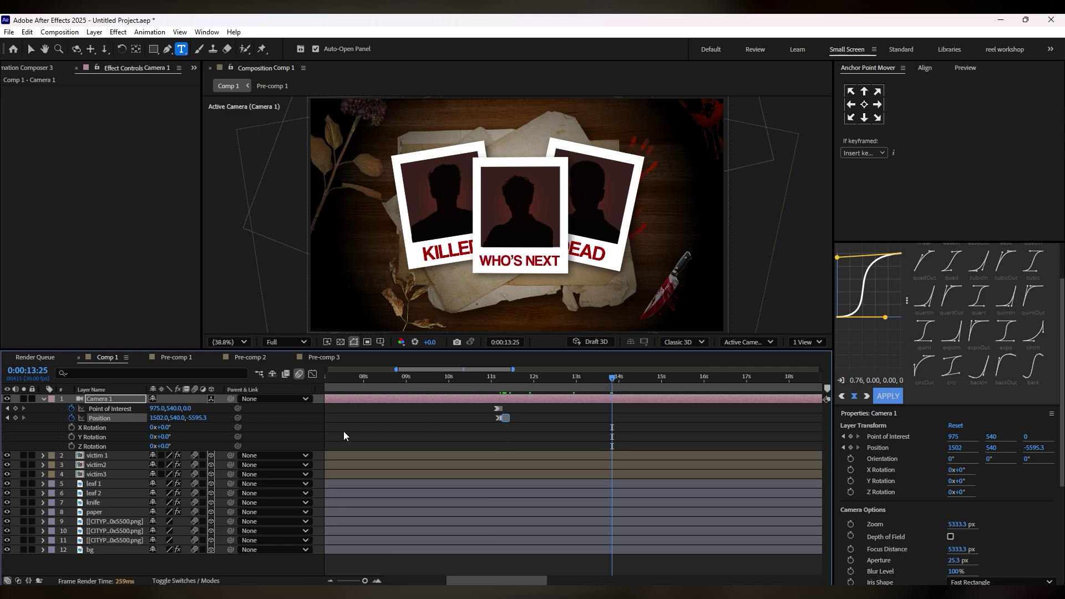
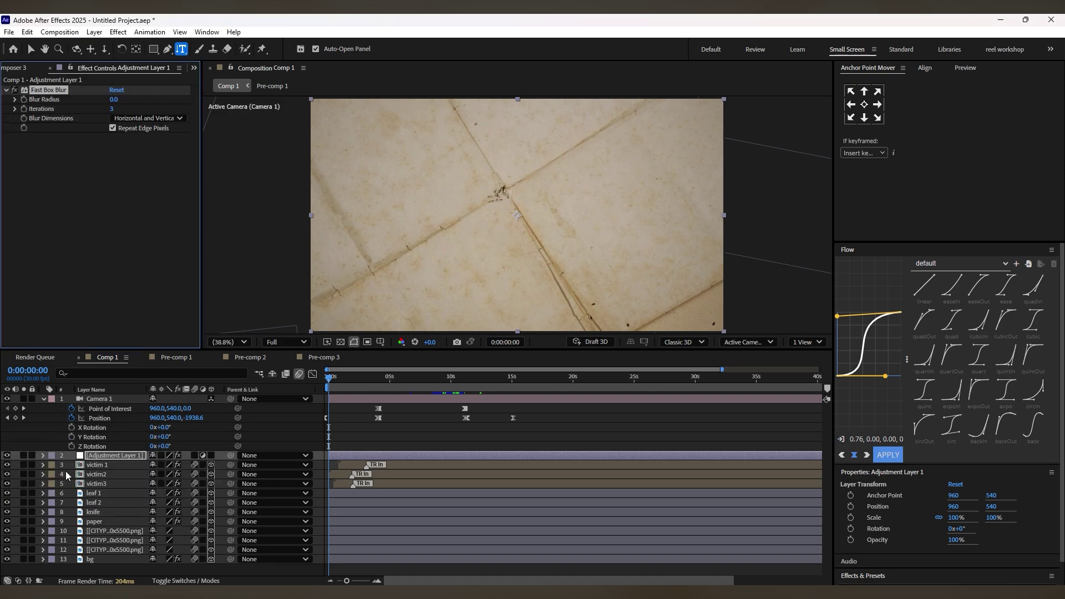
- Keyframe the adjustment layer's Fast Box Blur radius at 52 at 0:00:00:00 and reveal the effect's keyframes in the timeline
key(v)
drag(144, 99, 144, 100)
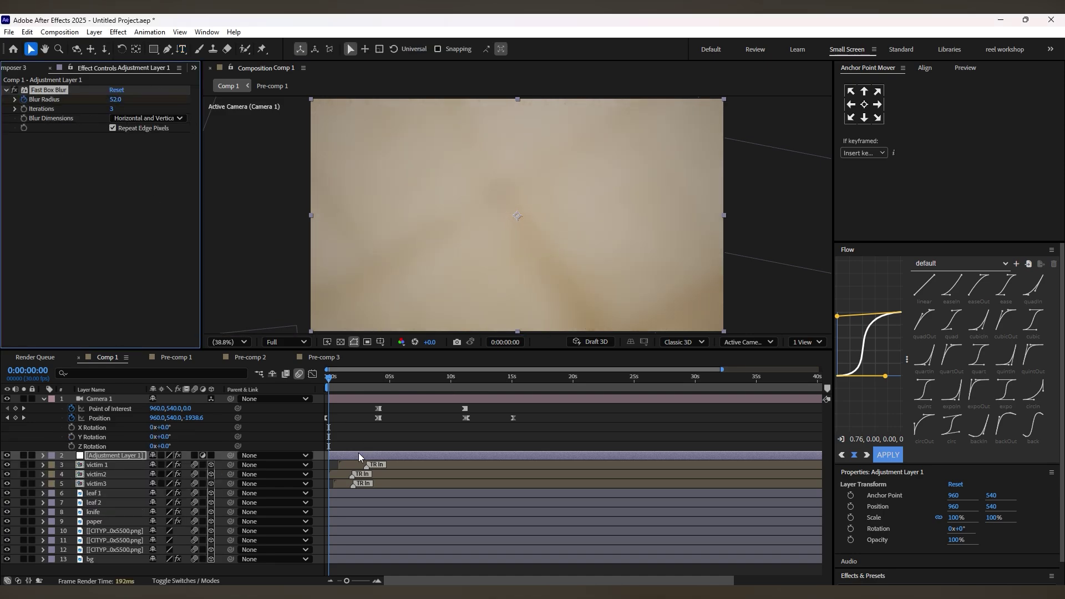
click(38, 454)
click(43, 456)
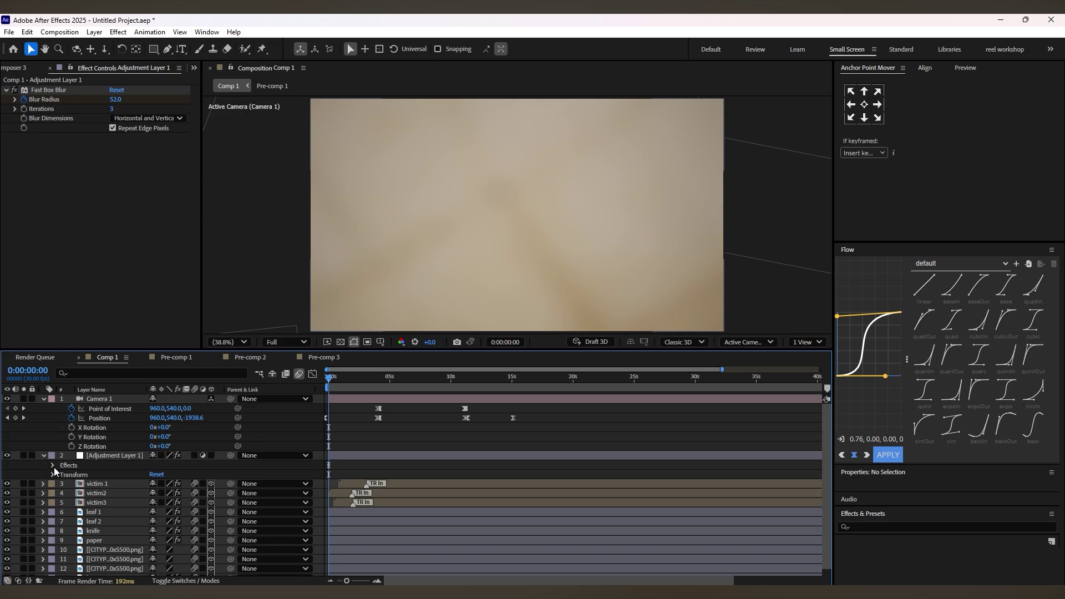
click(54, 465)
click(63, 475)
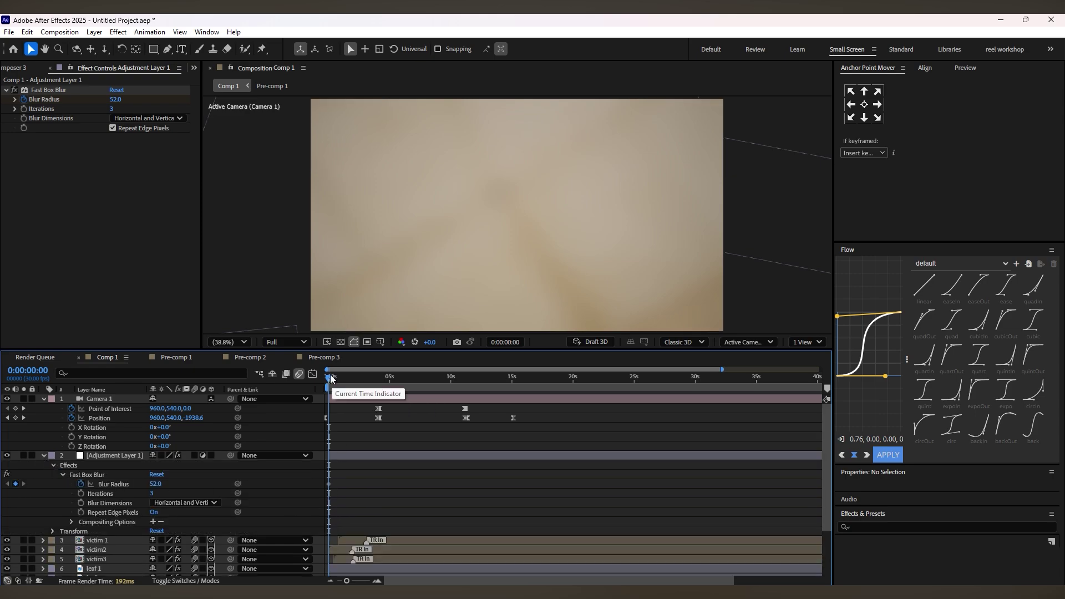
- Add a Blur Radius keyframe of 0 at 0:00:01:05, shift it to just before 2 seconds, and ease both blur keyframes
drag(329, 378, 342, 378)
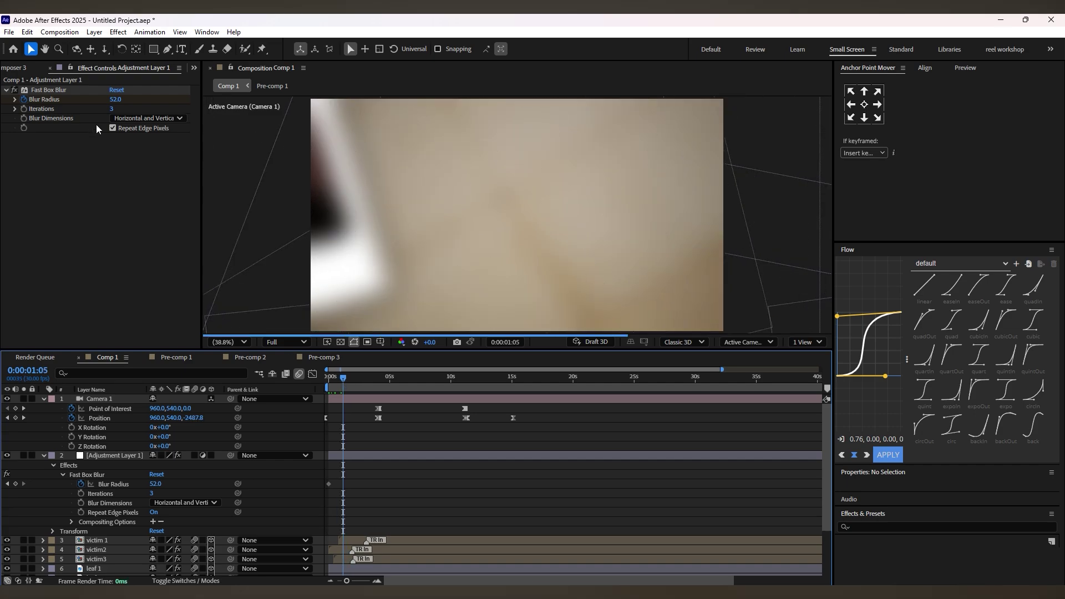
click(117, 100)
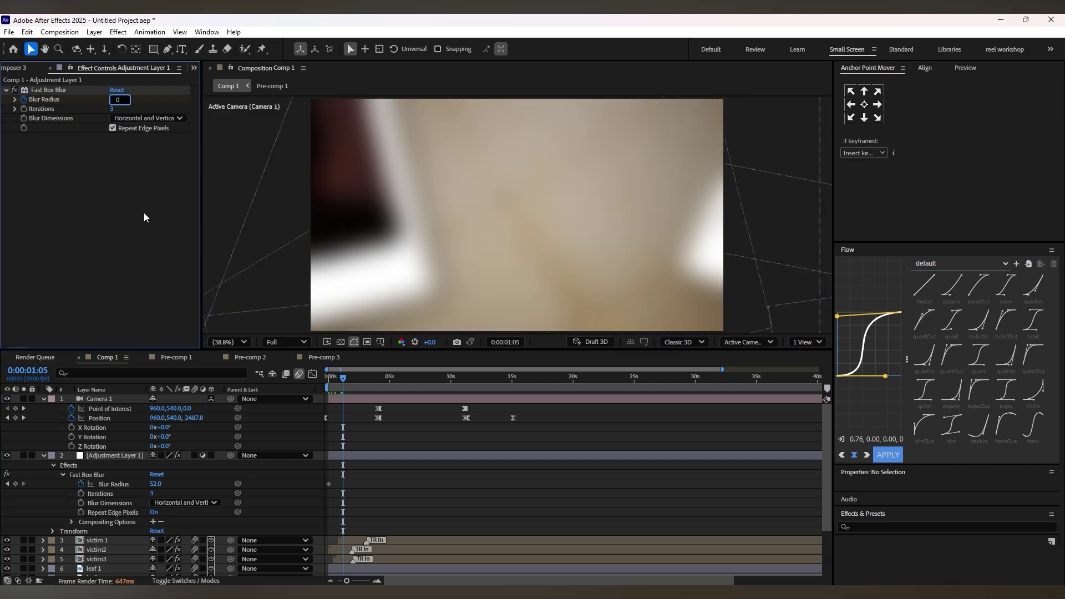
text(0)
key(Return)
drag(388, 481, 351, 482)
click(390, 480)
- Preview the opening blur transition from the start of Comp 1
key(Home)
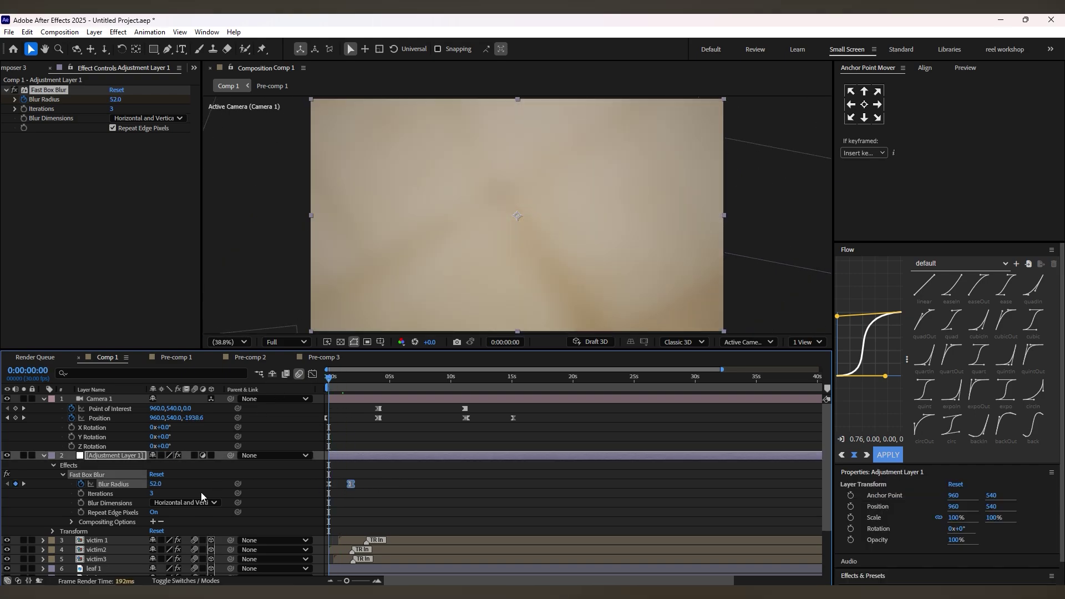
key(space)
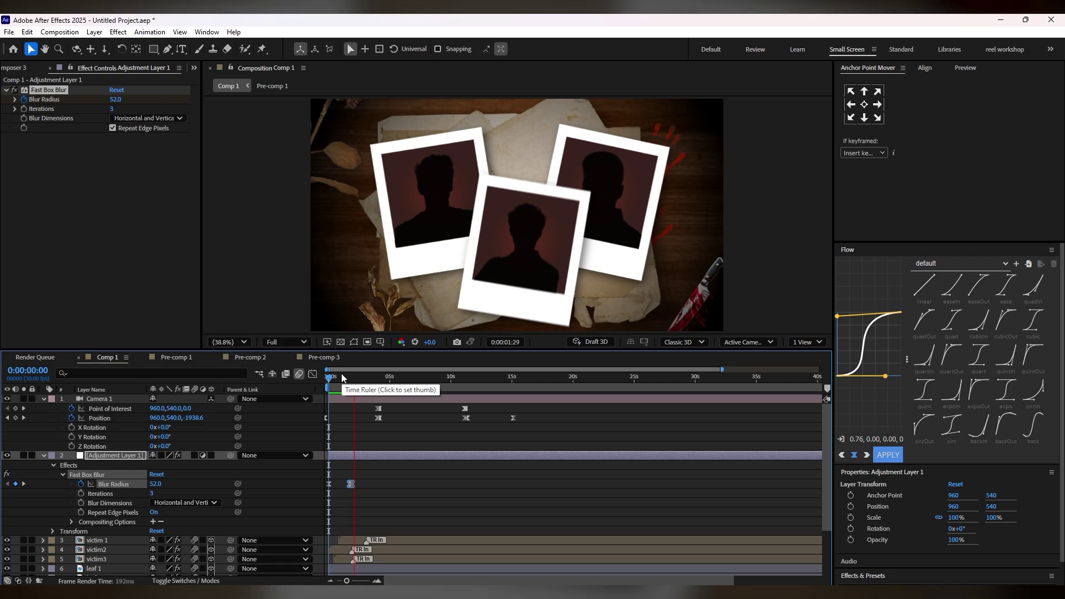
key(space)
key(space)
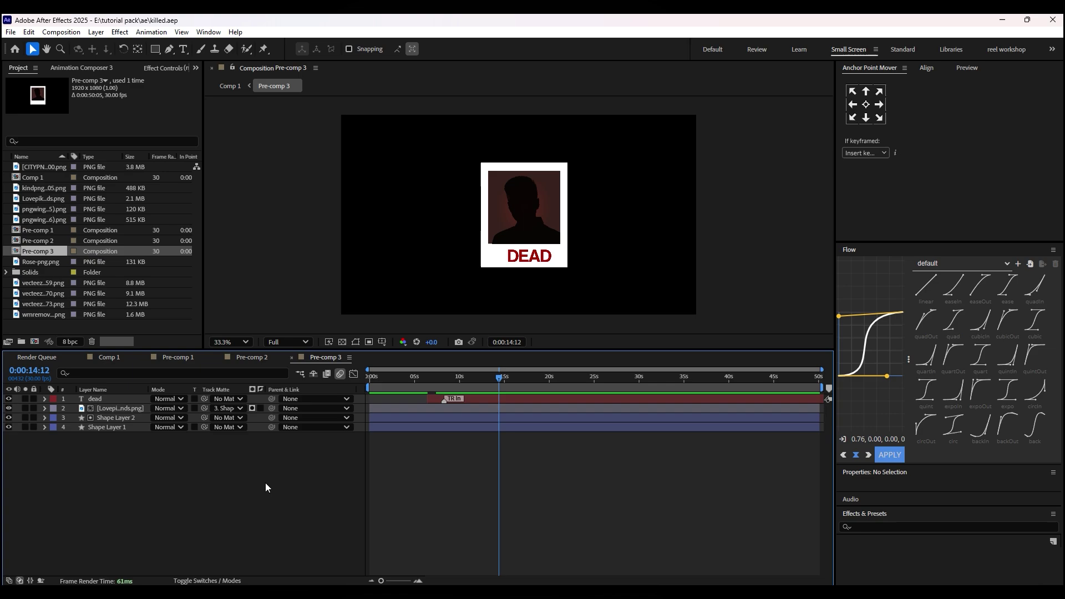
- Add a "?" text layer over the DEAD polaroid's silhouette in Pre-comp 3, using the Another Danger - Demo font
key(ctrl+t)
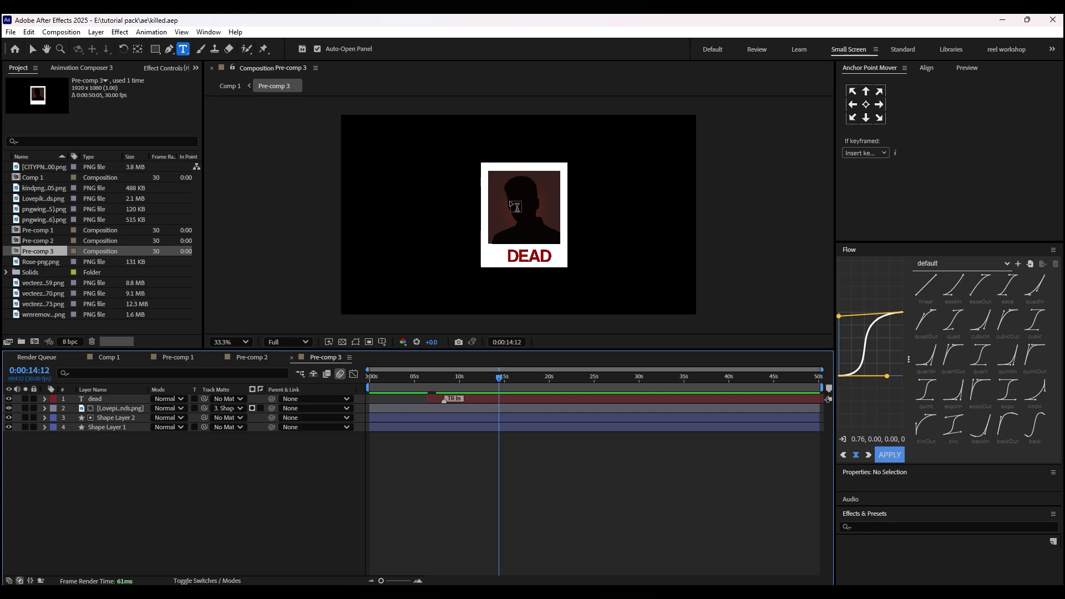
click(512, 201)
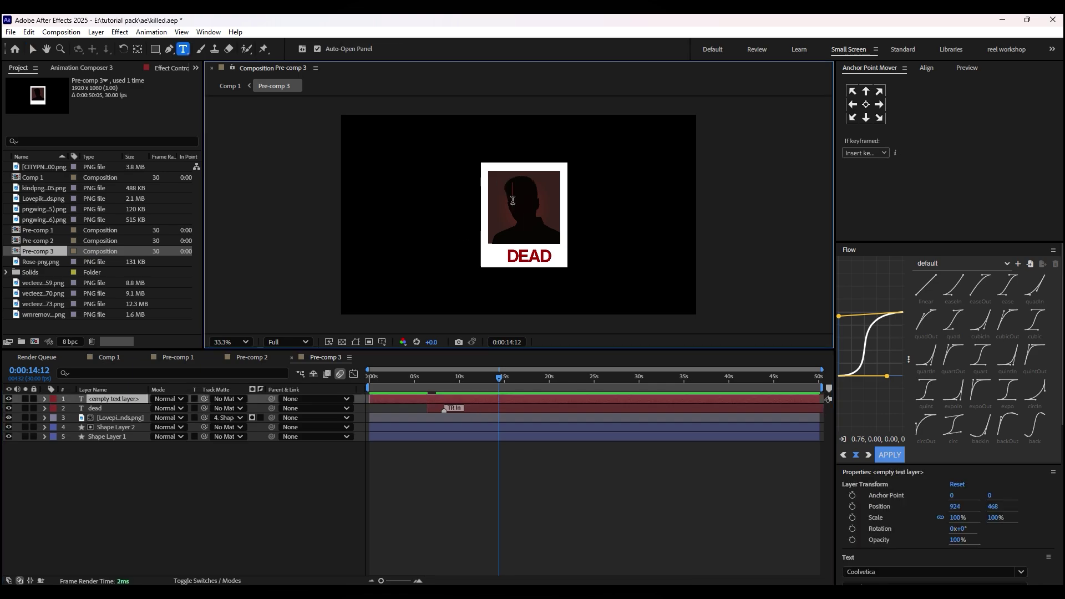
text(?)
click(881, 268)
text(anot)
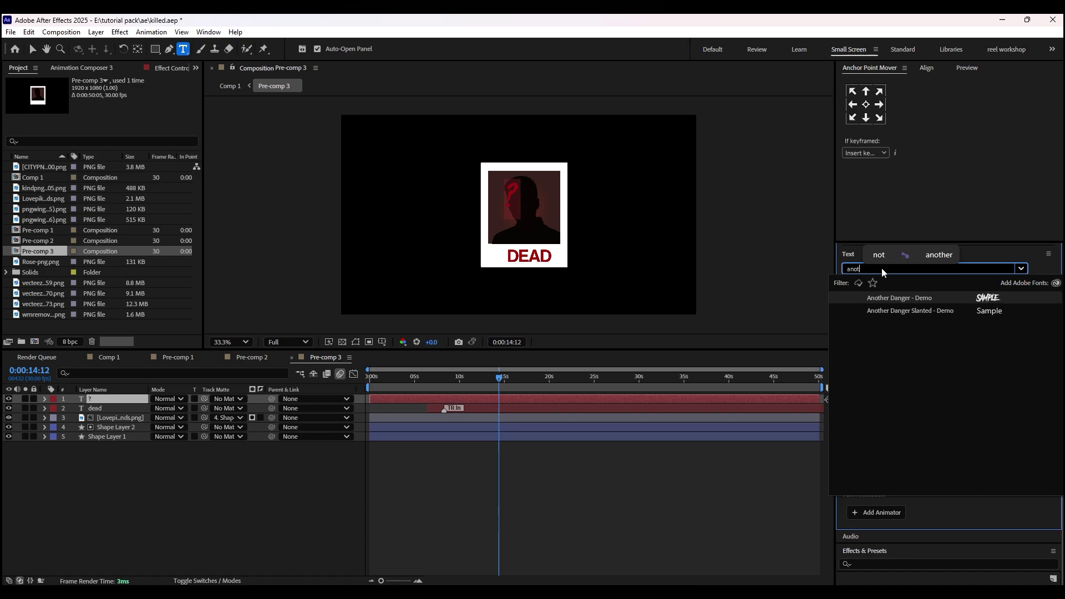
click(922, 298)
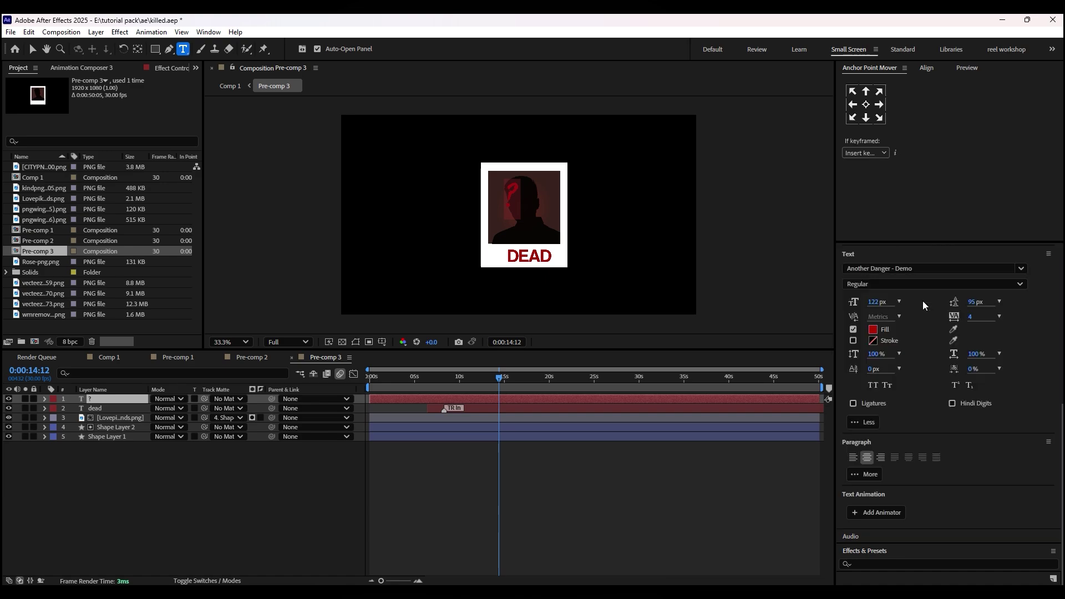
- Scale the question mark to 139%, position it at 1002, 526 on the silhouette's face, and rotate it to -6°
click(476, 467)
click(110, 399)
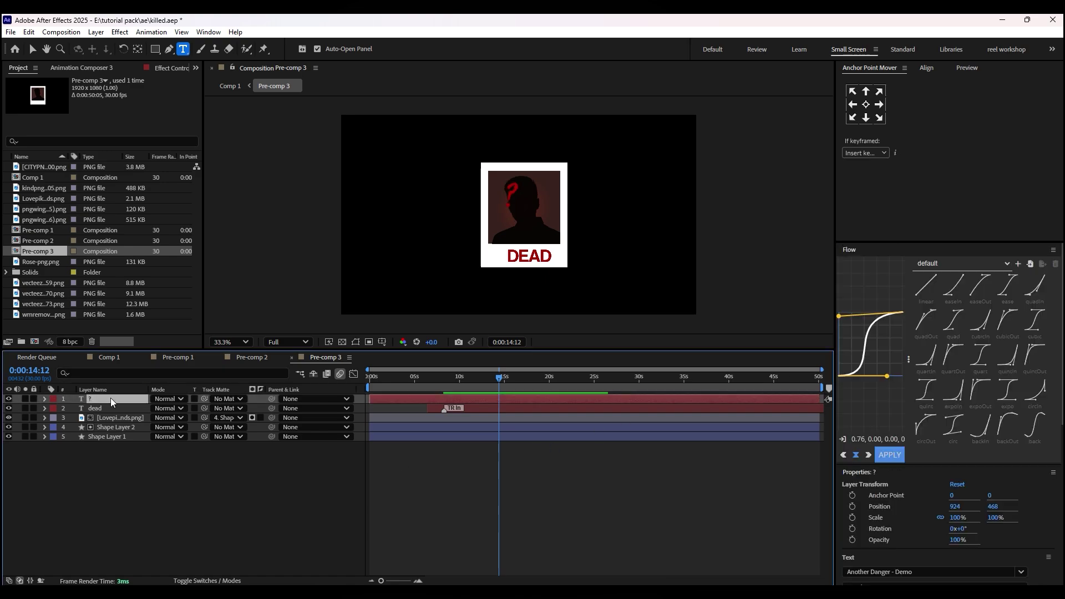
drag(954, 517, 976, 517)
key(v)
drag(522, 196, 516, 201)
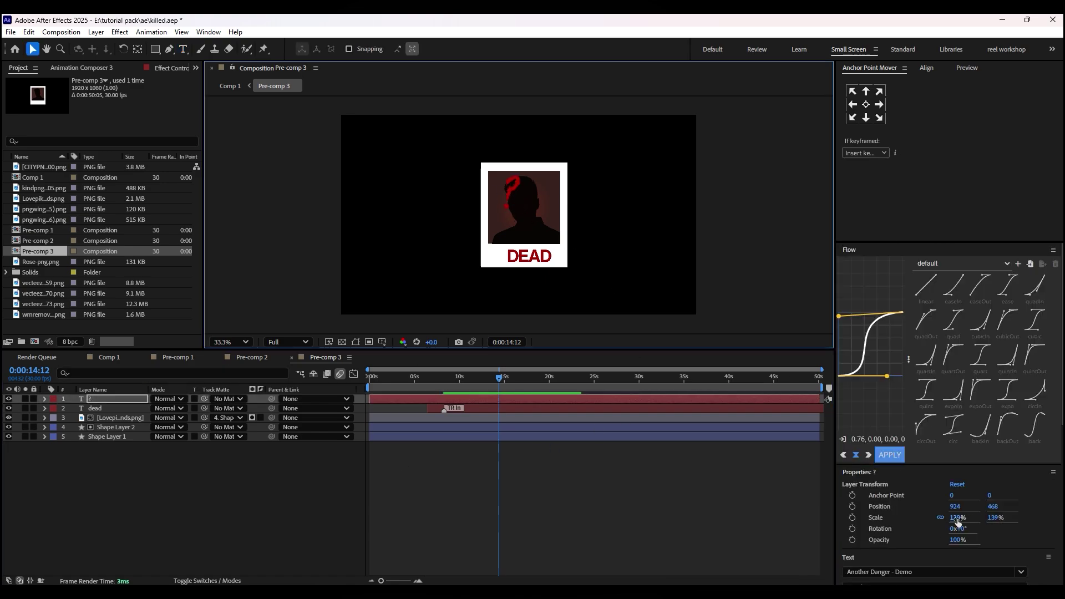
drag(954, 507, 1033, 506)
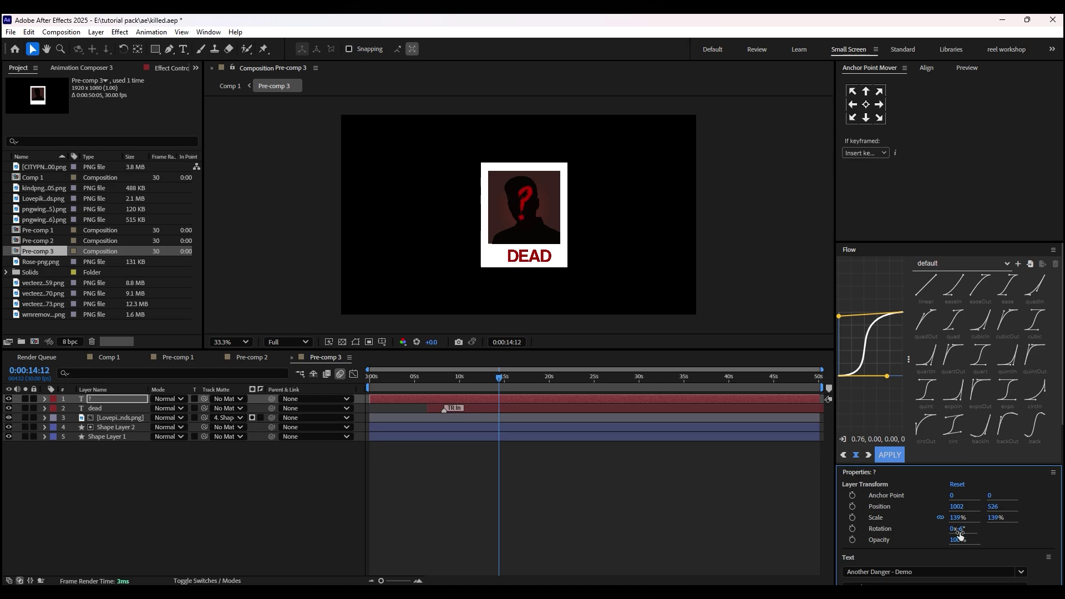
- Copy the question mark onto the KILLED polaroid in Pre-comp 2, nudge it horizontally over the face, and return to Comp 1
click(111, 357)
double_click(125, 436)
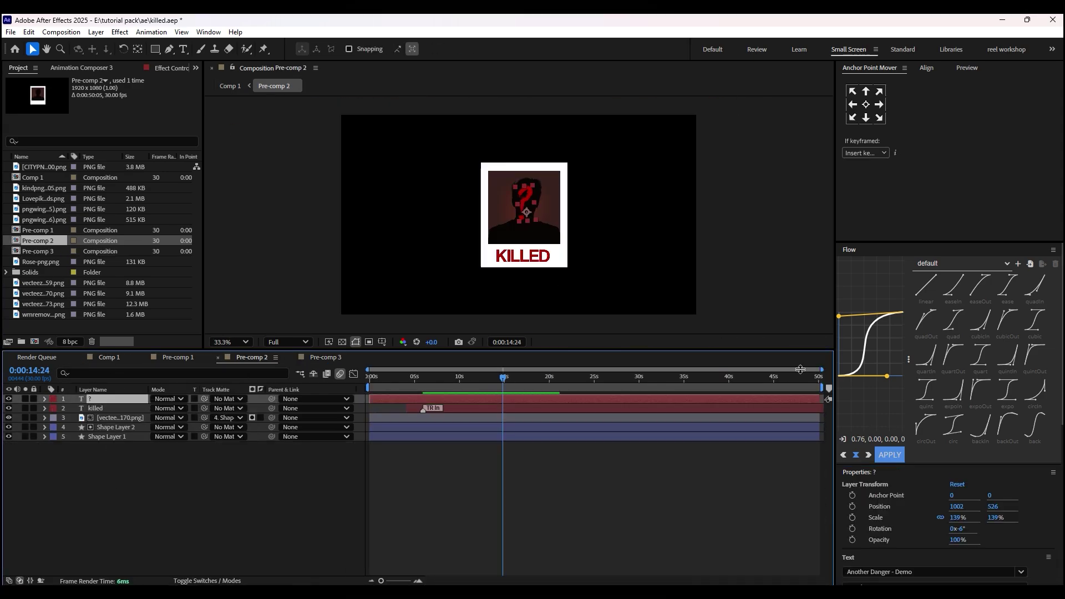
drag(956, 509, 964, 509)
click(432, 471)
click(109, 357)
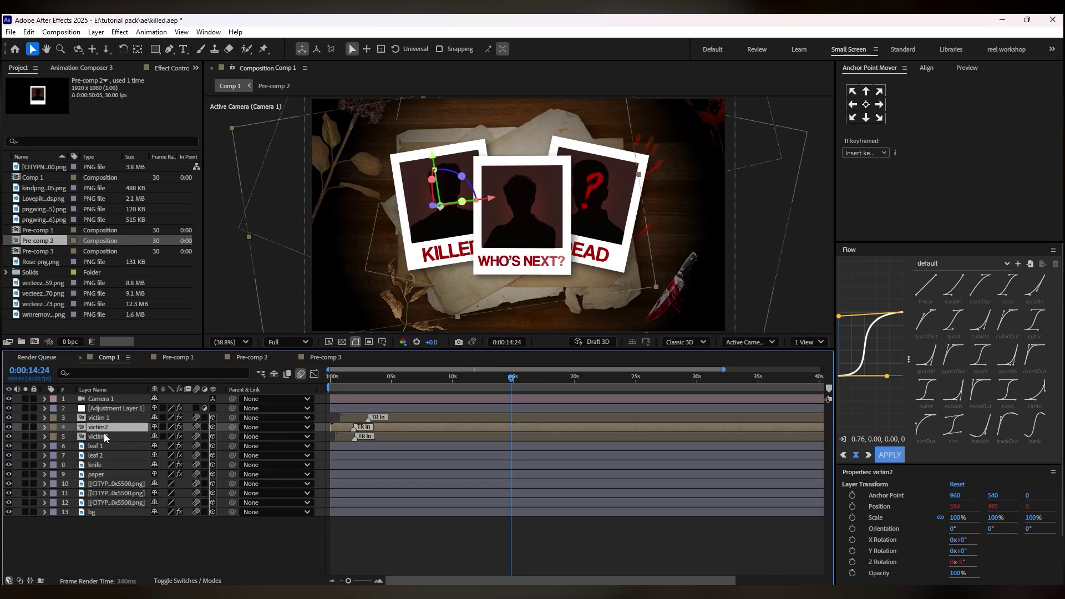
- Paste the question mark onto the remaining WHO'S NEXT polaroid in Pre-comp 1 and return to Comp 1
double_click(104, 436)
key(ctrl+v)
click(148, 519)
click(99, 357)
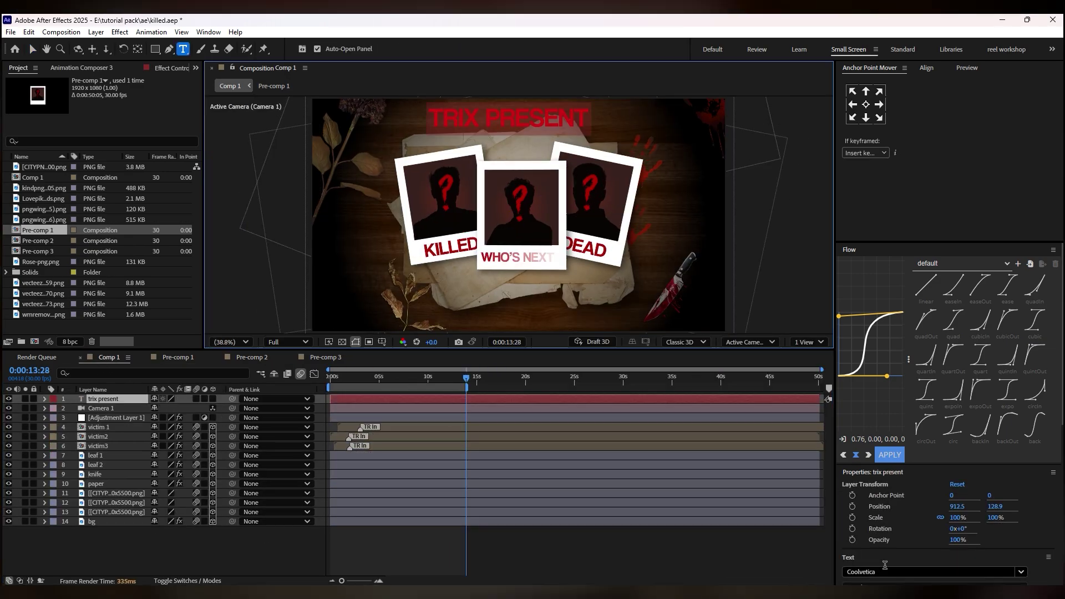
- Try Sequel Sans Roman Body as the font of the TRIX PRESENT title
click(884, 570)
text(rom)
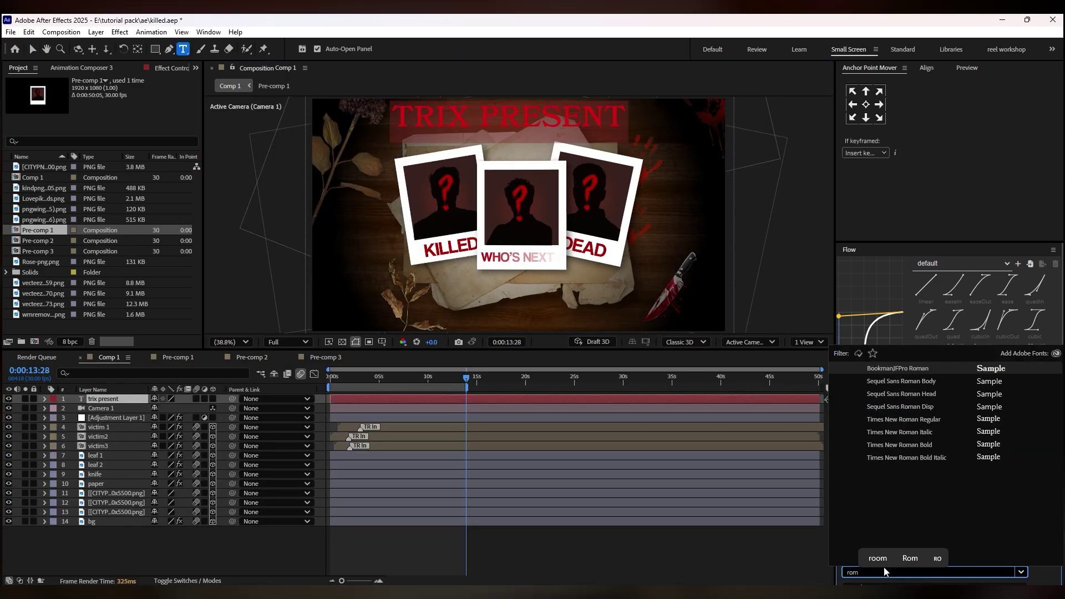
click(915, 381)
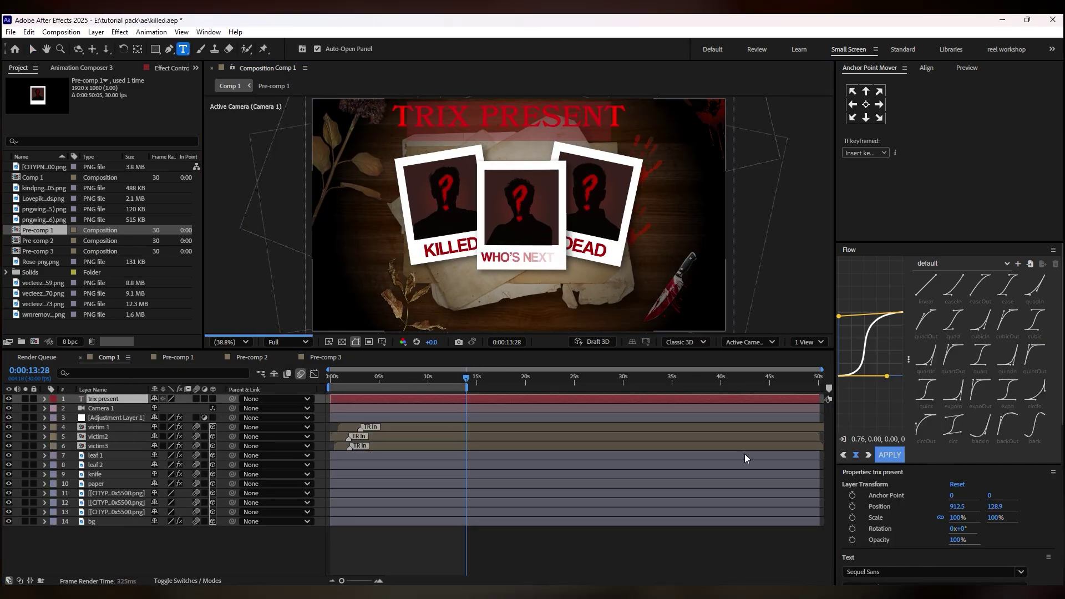
click(312, 545)
click(102, 399)
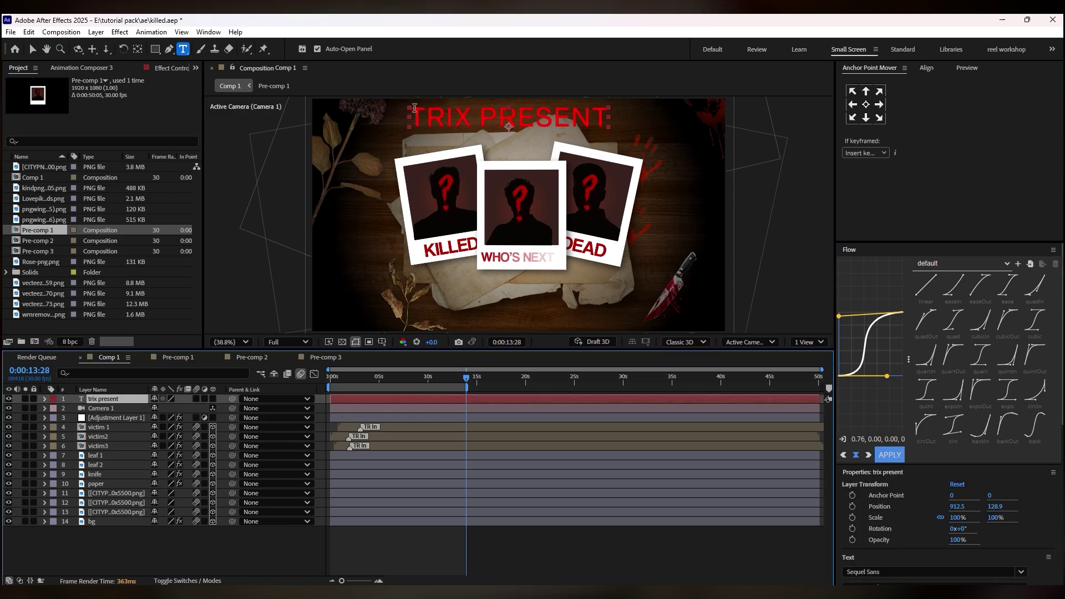
- Change the TRIX PRESENT title's font to Inter
click(869, 572)
text(inter)
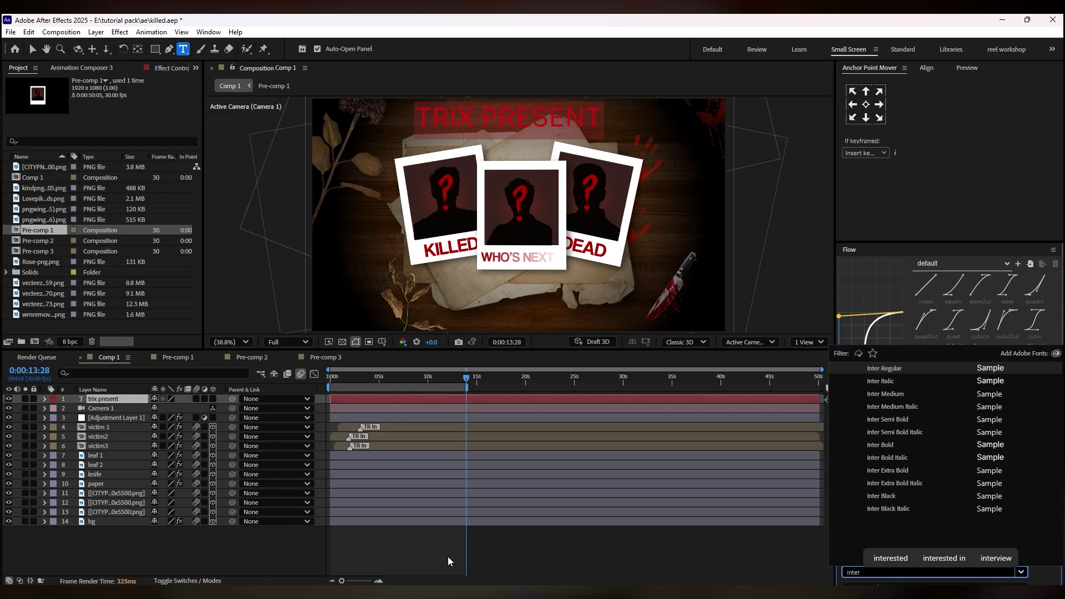
click(454, 541)
click(105, 399)
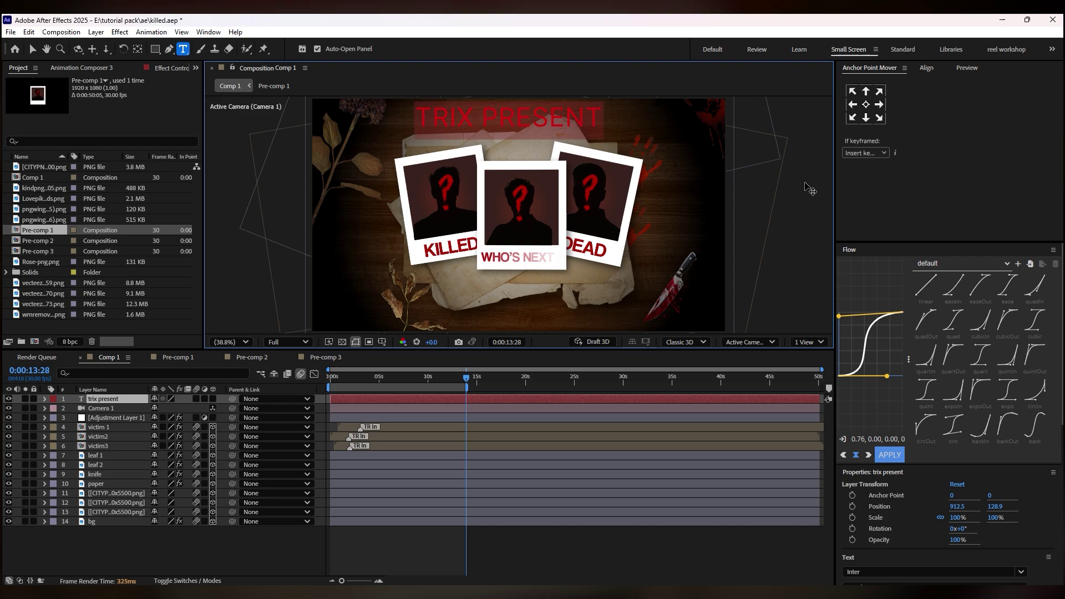
- Give the TRIX PRESENT title a white fill and scale it to 60%
click(873, 432)
click(642, 238)
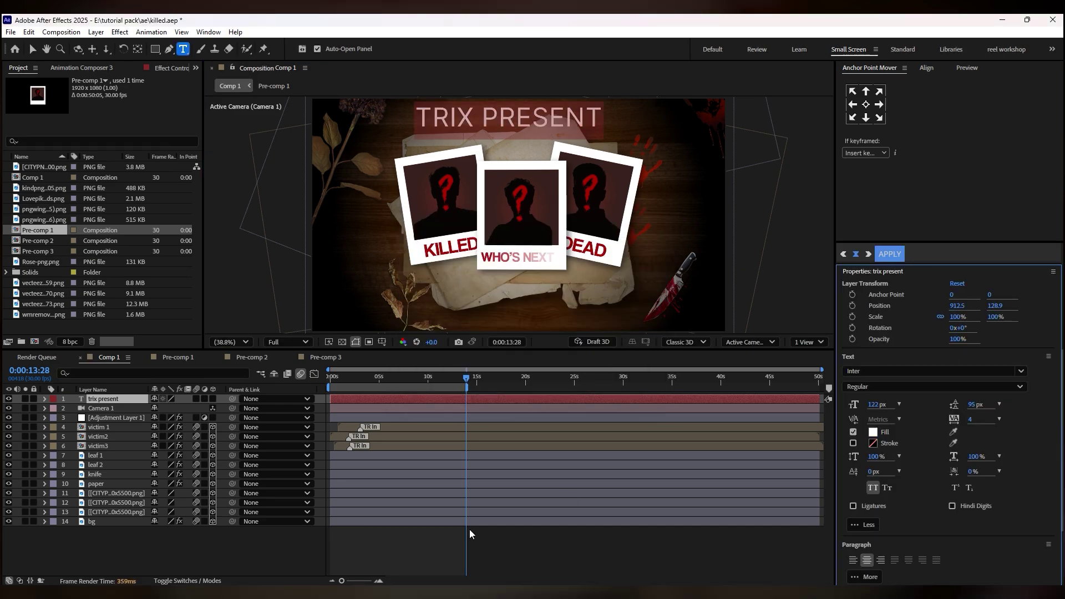
click(956, 518)
text(60)
key(Return)
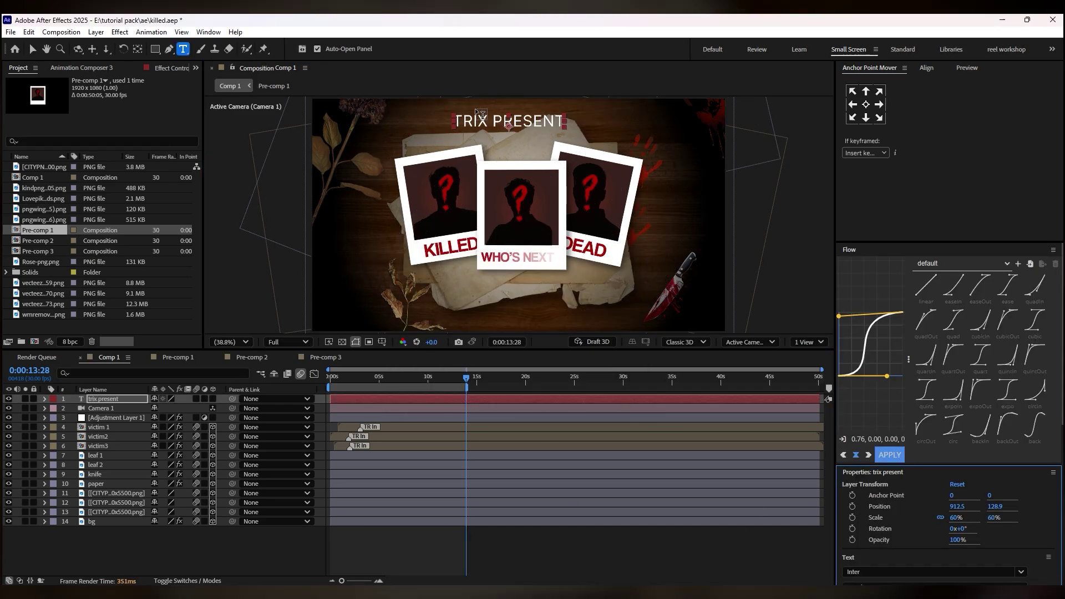
- Set the title's tracking to 248 and start the work area at 0:00:13:28
drag(969, 518, 1056, 521)
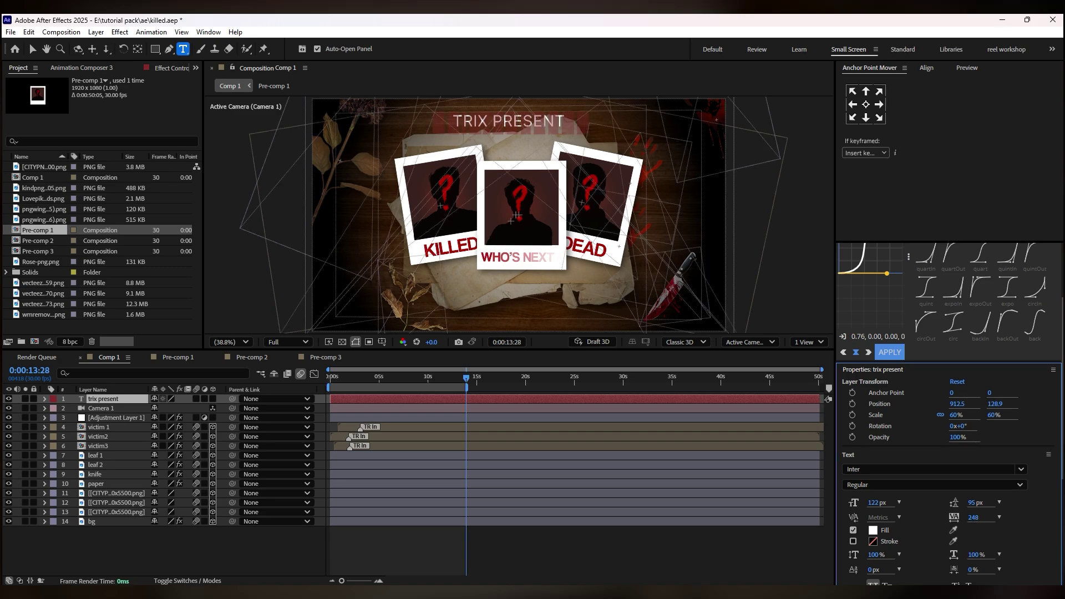
click(344, 552)
key(b)
- Move the TRIX PRESENT title up to Position 921.3, 68.7 and duplicate its layer
key(v)
drag(438, 122, 454, 114)
key(ctrl+d)
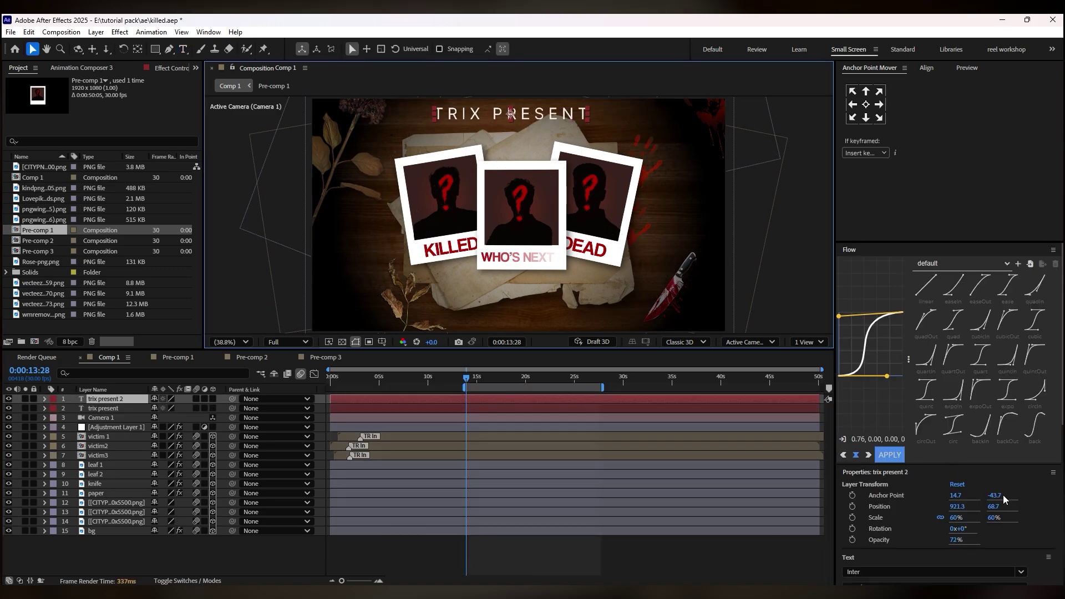
- Move the duplicated TRIX PRESENT title down to Y position 226.7 and replace its text with crytodeath
drag(994, 507, 1058, 506)
double_click(457, 146)
text(cry)
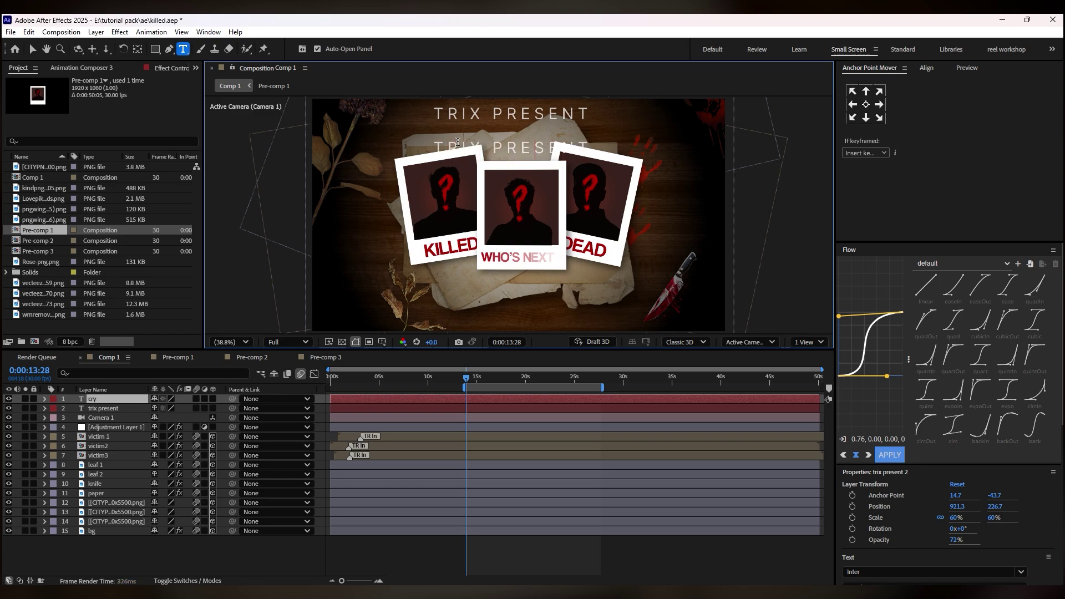
text(crytodeath)
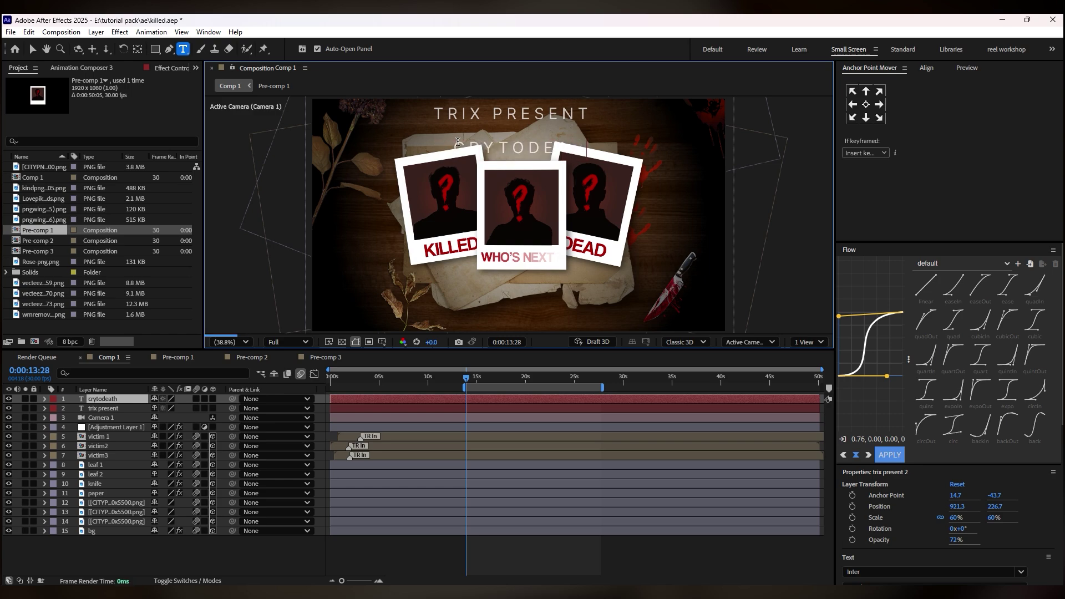
- Change the whole CRYTODEATH title's font to Another Danger Slanted - Demo
key(ctrl+a)
click(886, 572)
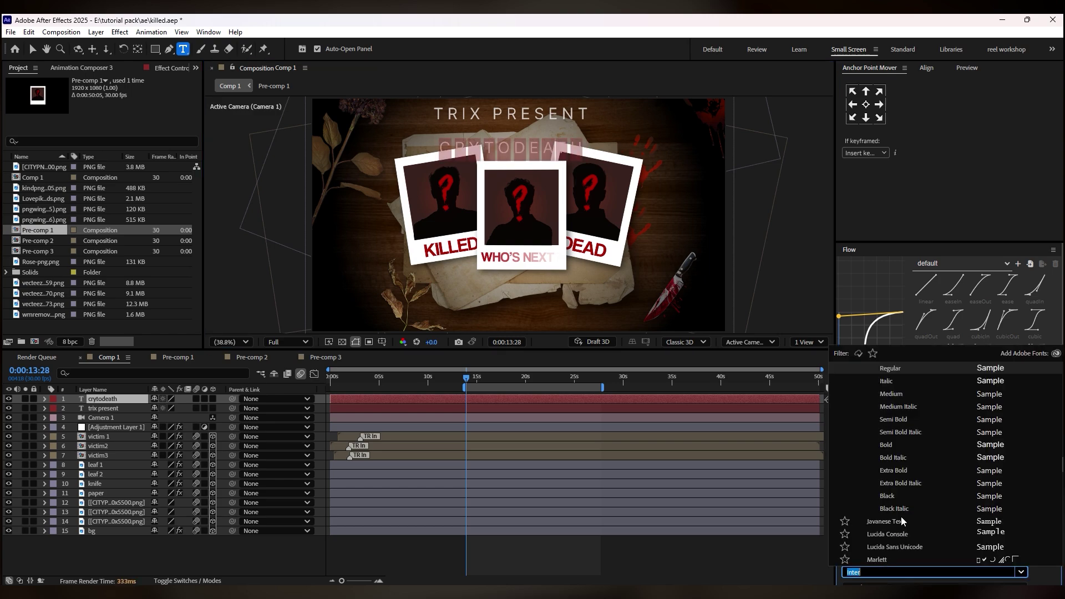
scroll(902, 522, up, 3)
drag(1062, 463, 1063, 357)
click(909, 369)
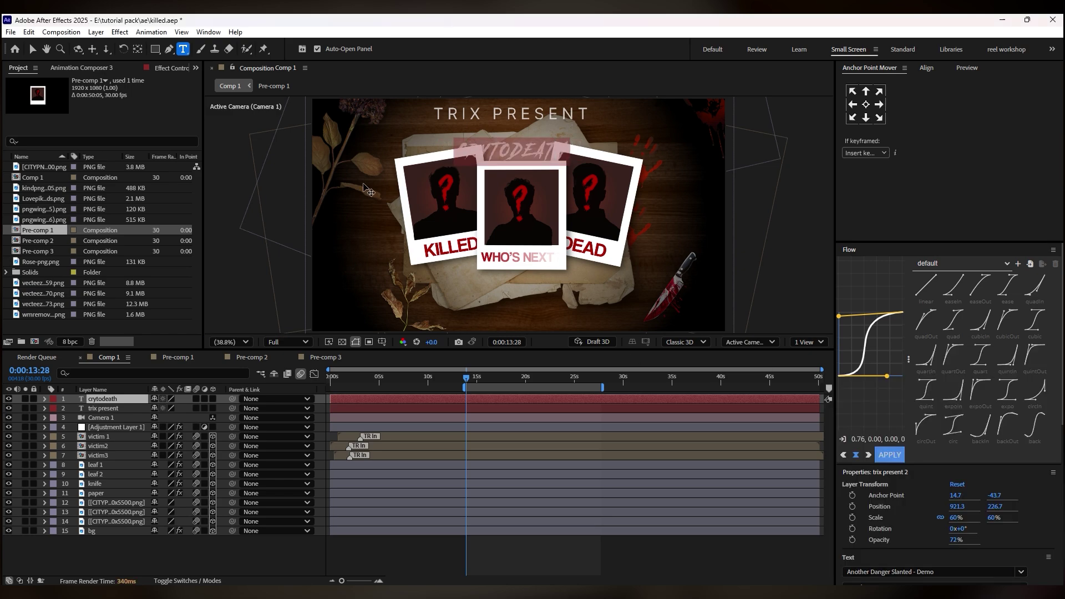
- Scale the CRYTODEATH title to 105% and move it below the polaroids to Position 954.8, 902
click(32, 49)
drag(956, 518, 980, 518)
drag(518, 150, 530, 295)
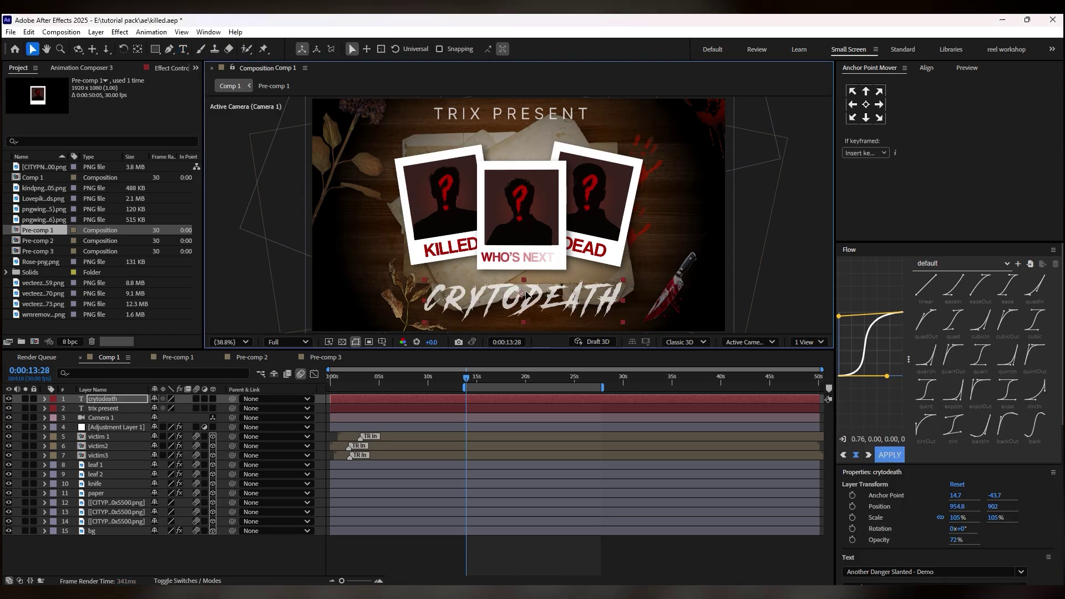
- Give the CRYTODEATH title a red fill and set its opacity to 100%
scroll(927, 537, down, 4)
click(874, 428)
click(549, 238)
click(643, 238)
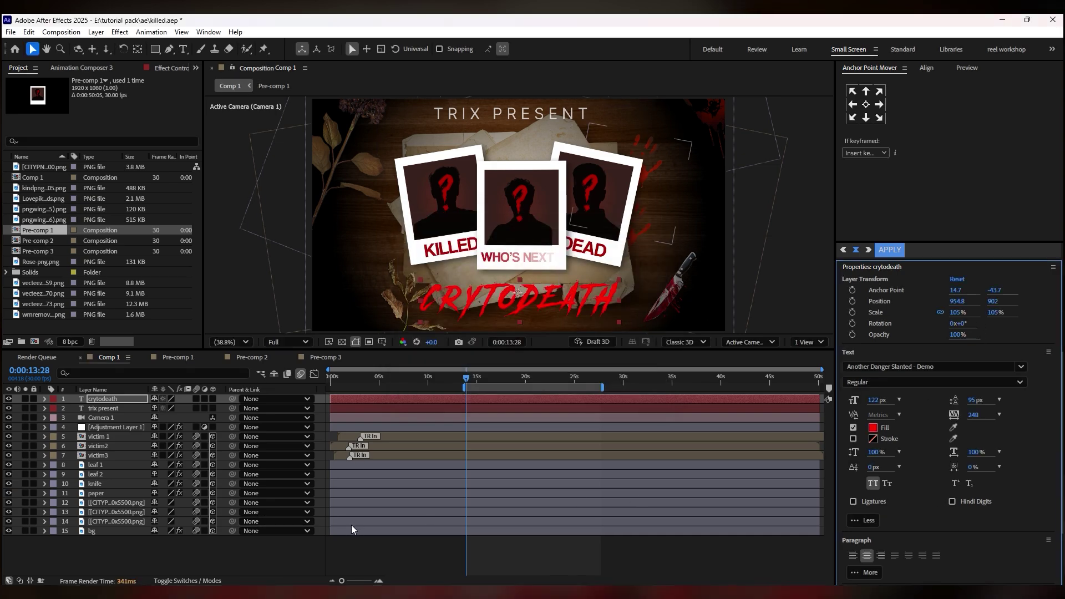
click(156, 558)
- Add a Drop Shadow effect to the CRYTODEATH title with opacity 100%, distance 8 and softness 75
click(482, 307)
key(ctrl+space)
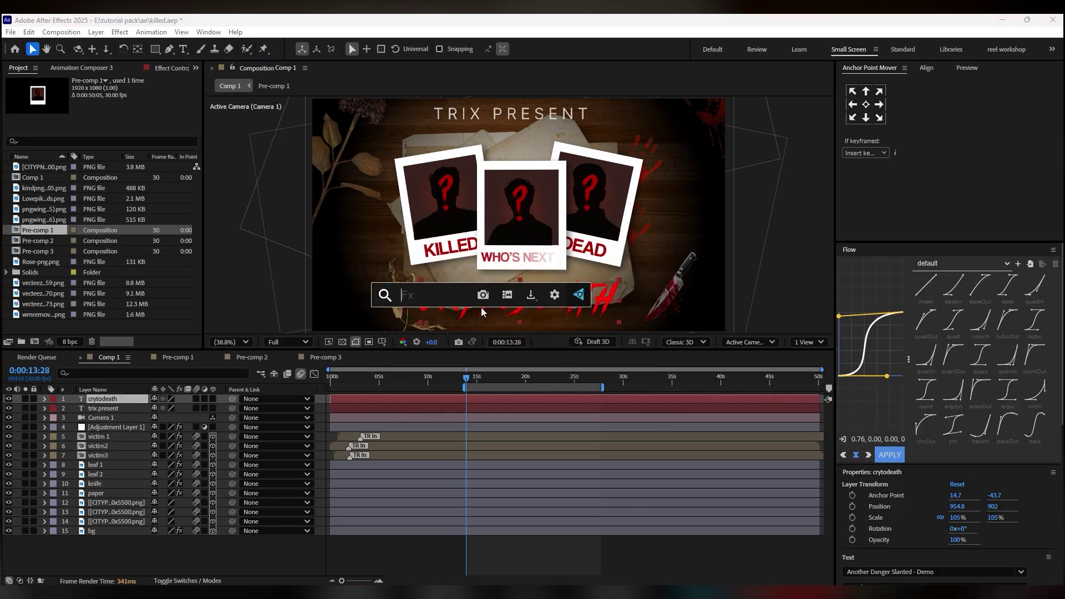
text(drop)
key(Return)
drag(176, 158, 160, 167)
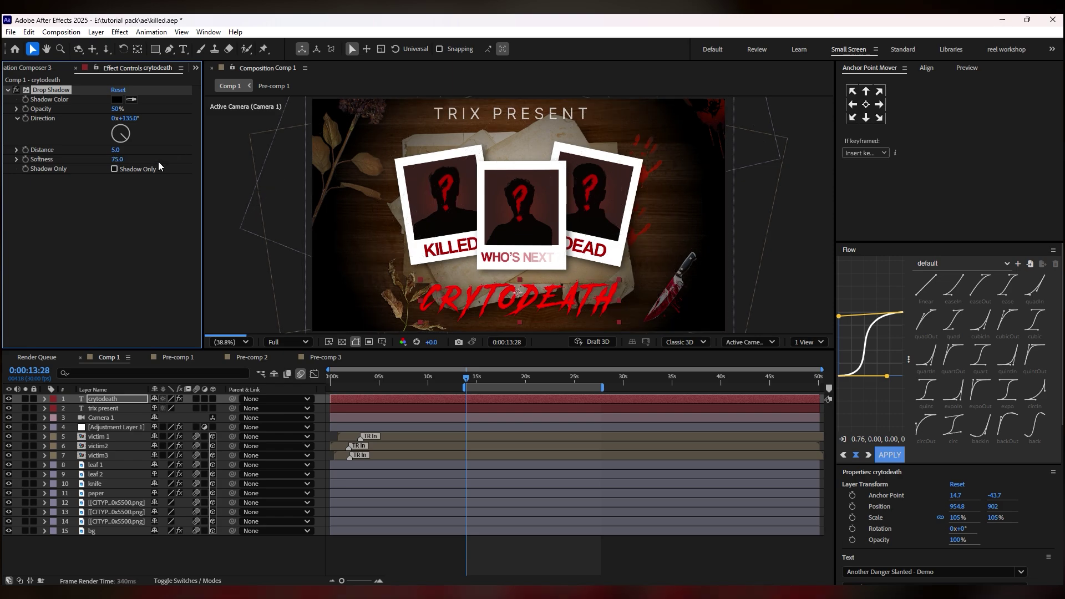
drag(117, 110, 162, 210)
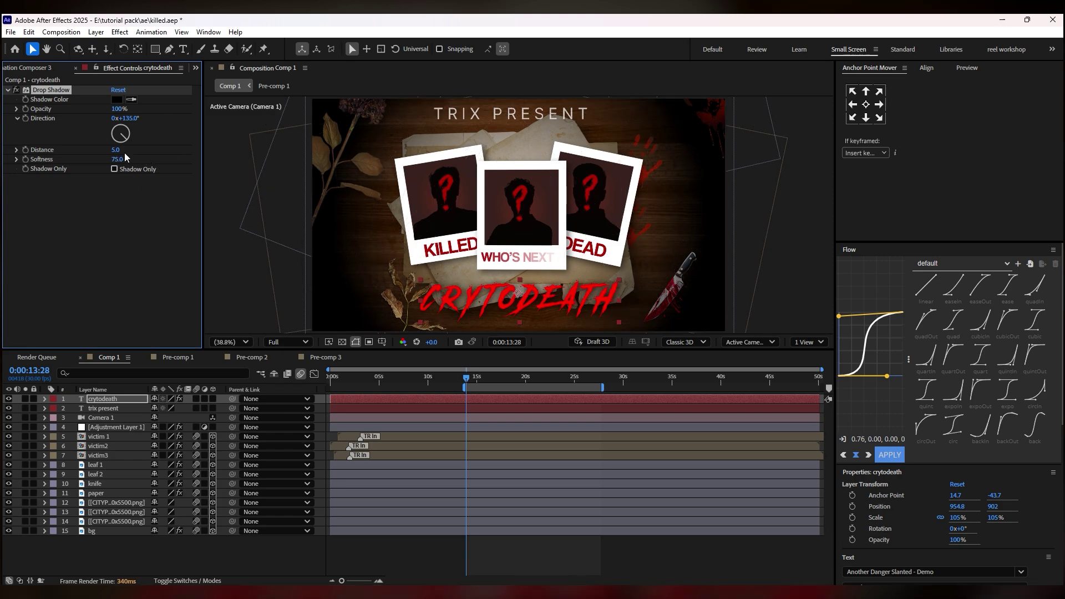
text(8)
key(Return)
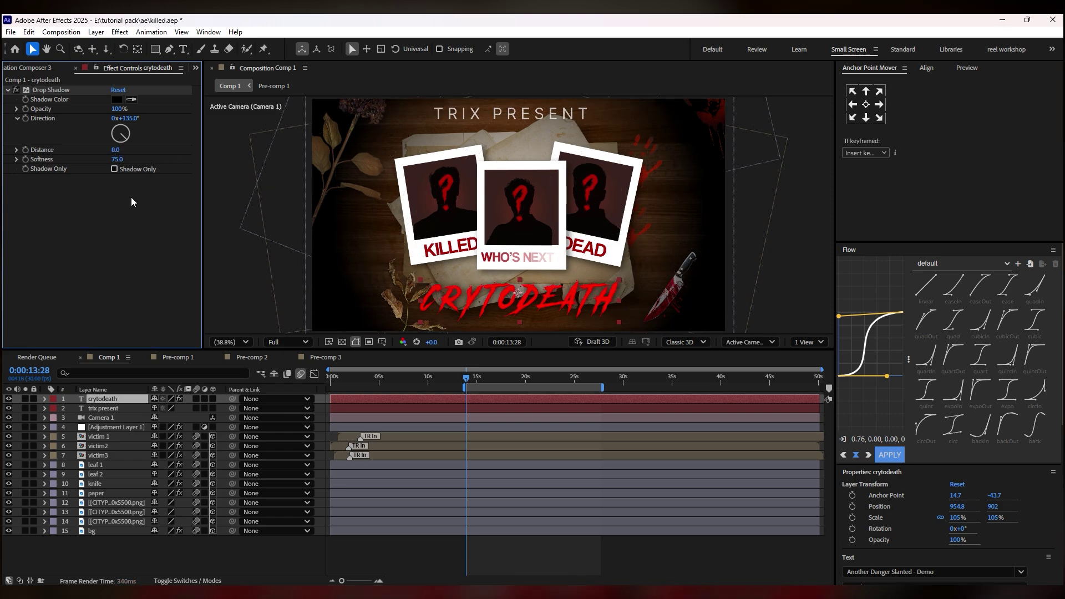
- Scale the TRIX PRESENT title to 47% and set its X position to 929.3
click(444, 115)
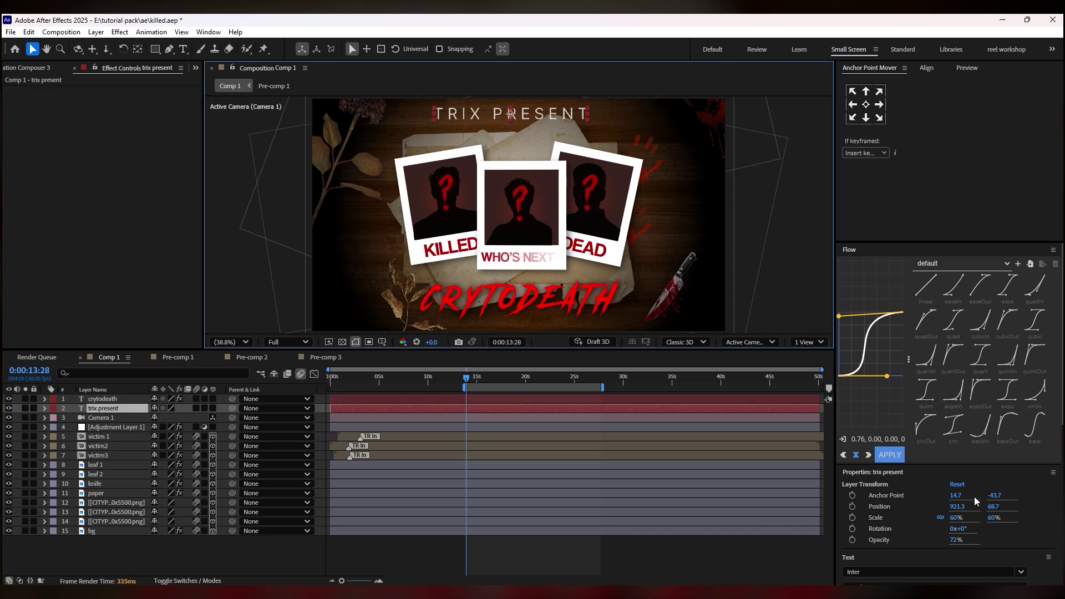
drag(954, 508, 948, 520)
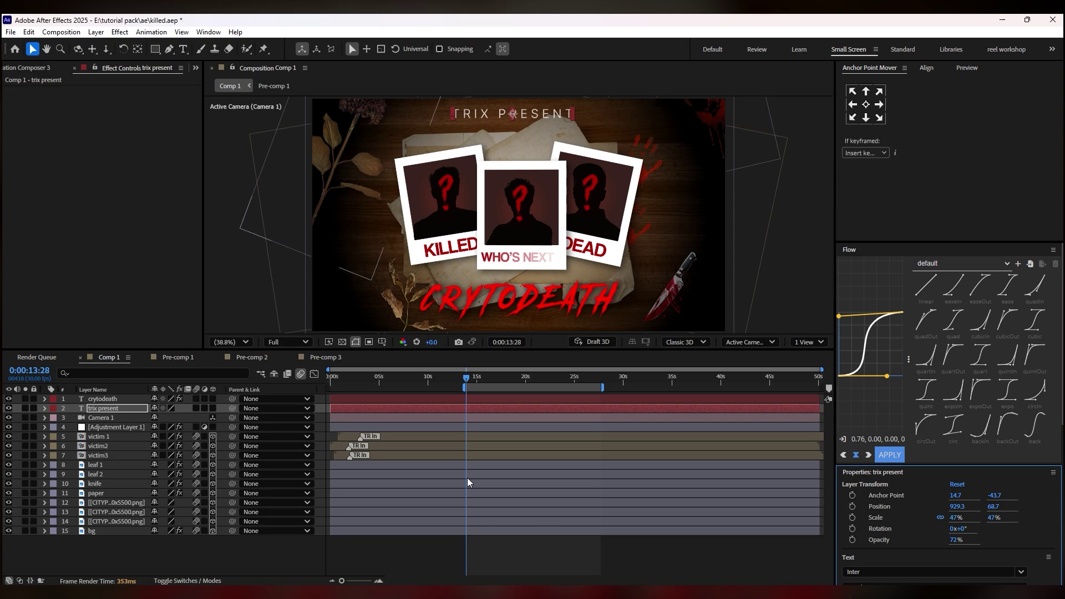
click(236, 546)
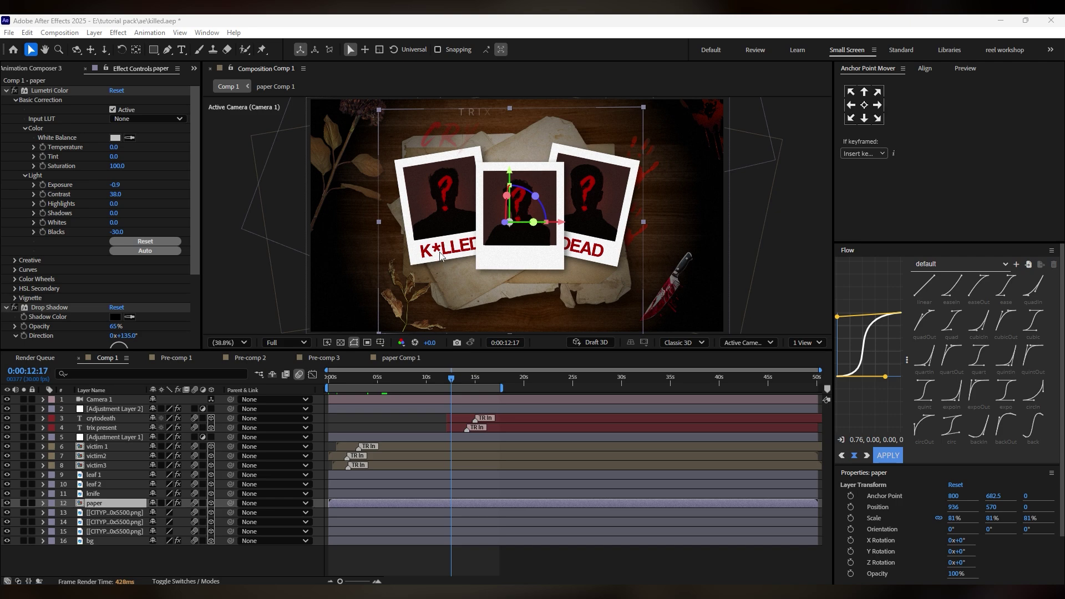
- Set the time to 0:00:14:03, open the paper pre-comp and bring up the Downloads folder
click(438, 377)
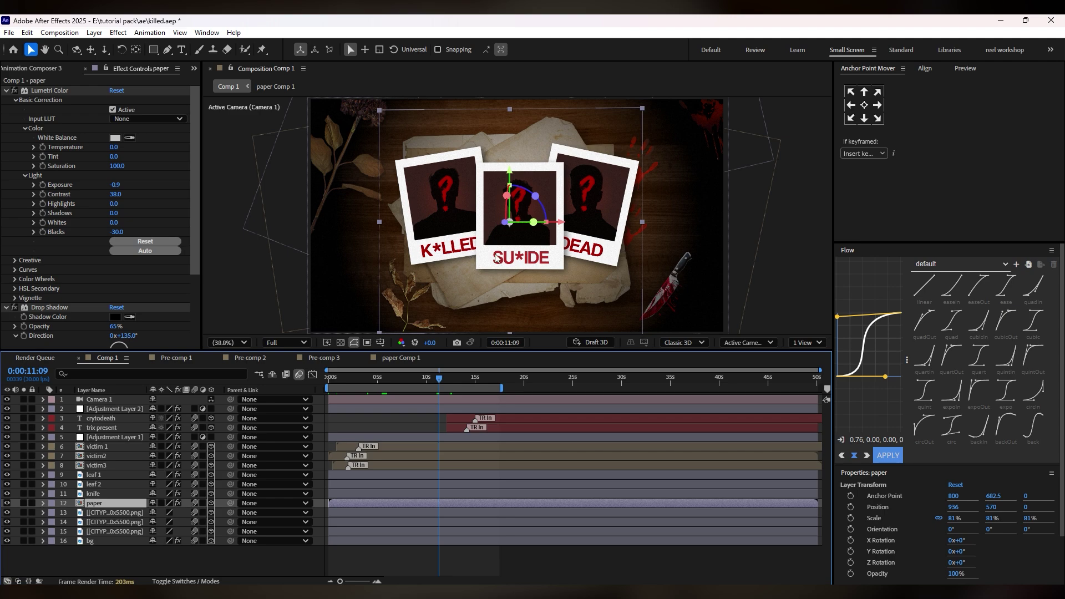
drag(441, 380, 467, 377)
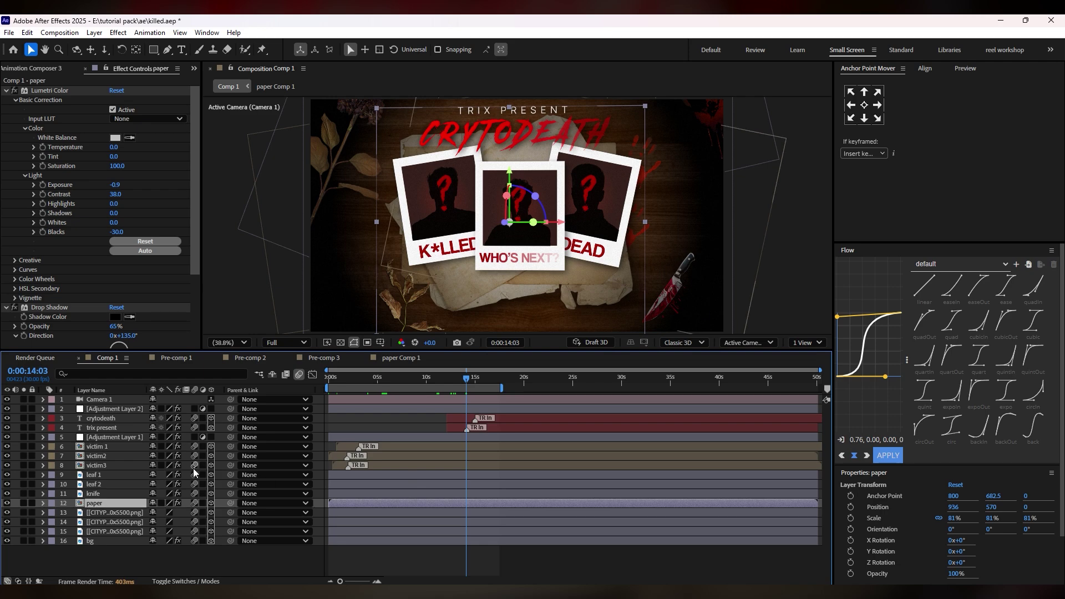
double_click(89, 504)
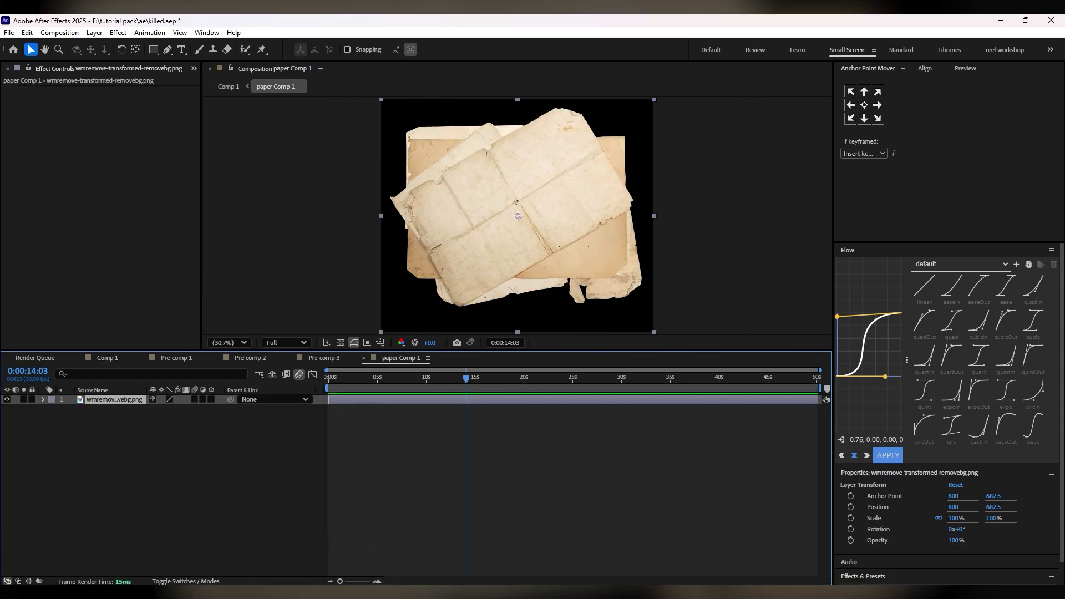
click(463, 583)
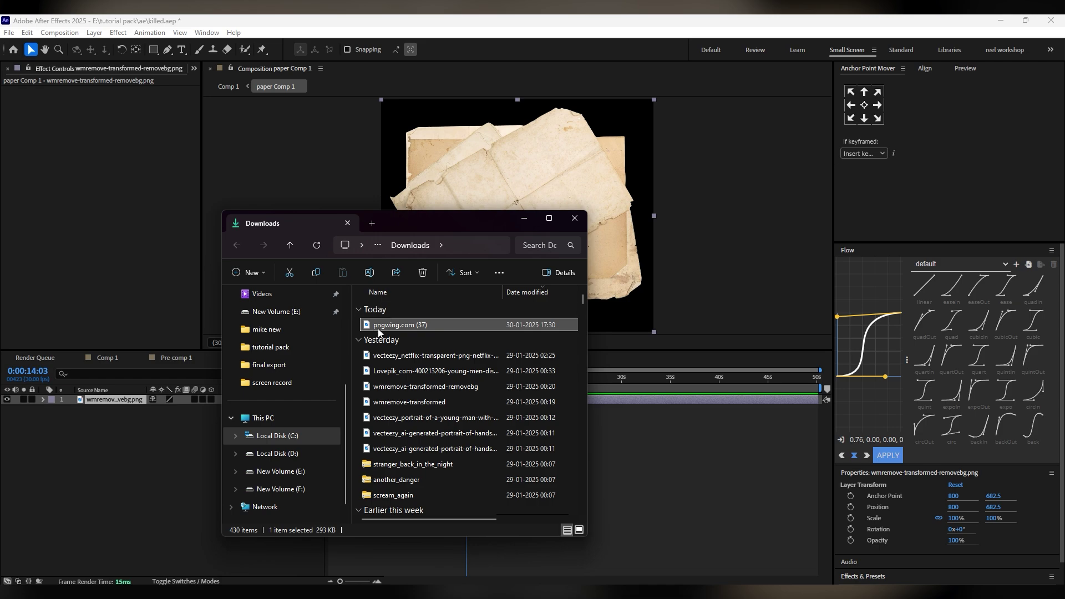
- Add the pngwing.com (37) blood splatter above the paper, scaled to 224% at Position 803.5, 835.6
drag(379, 327, 167, 433)
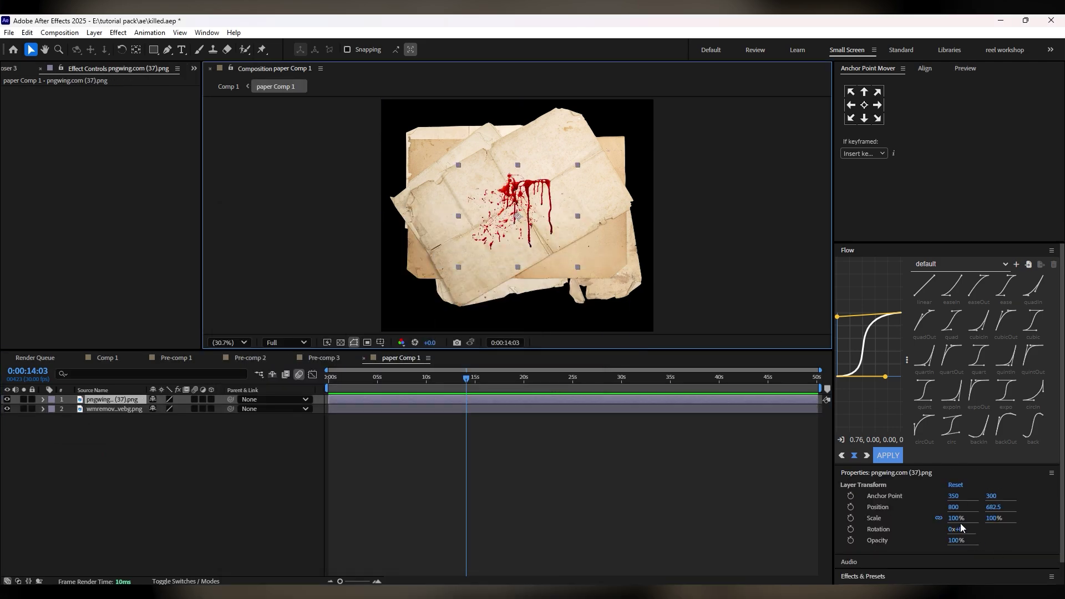
drag(956, 519, 1026, 520)
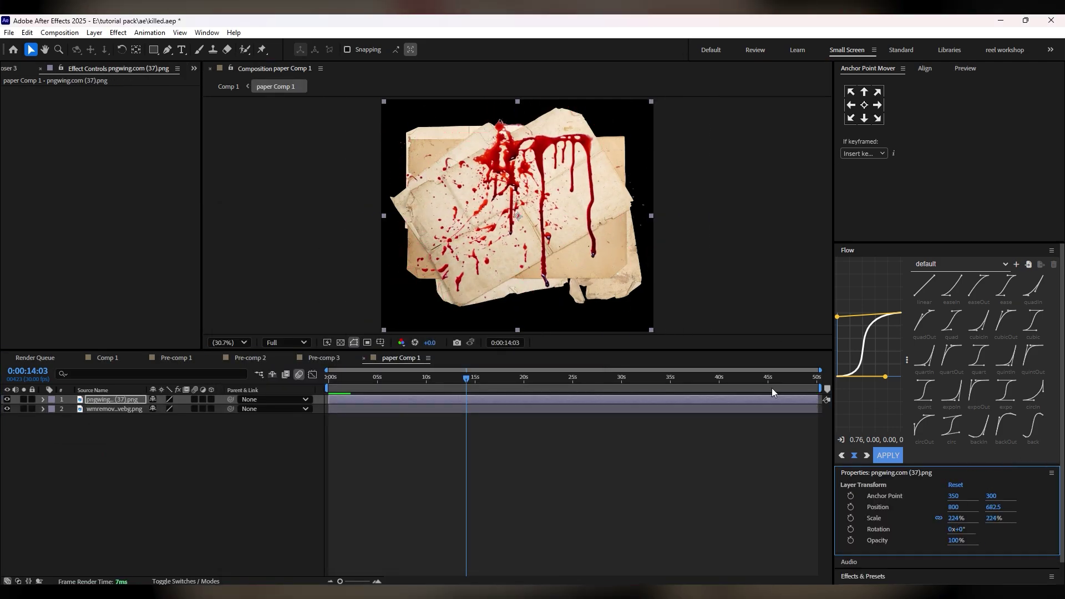
drag(491, 220, 491, 245)
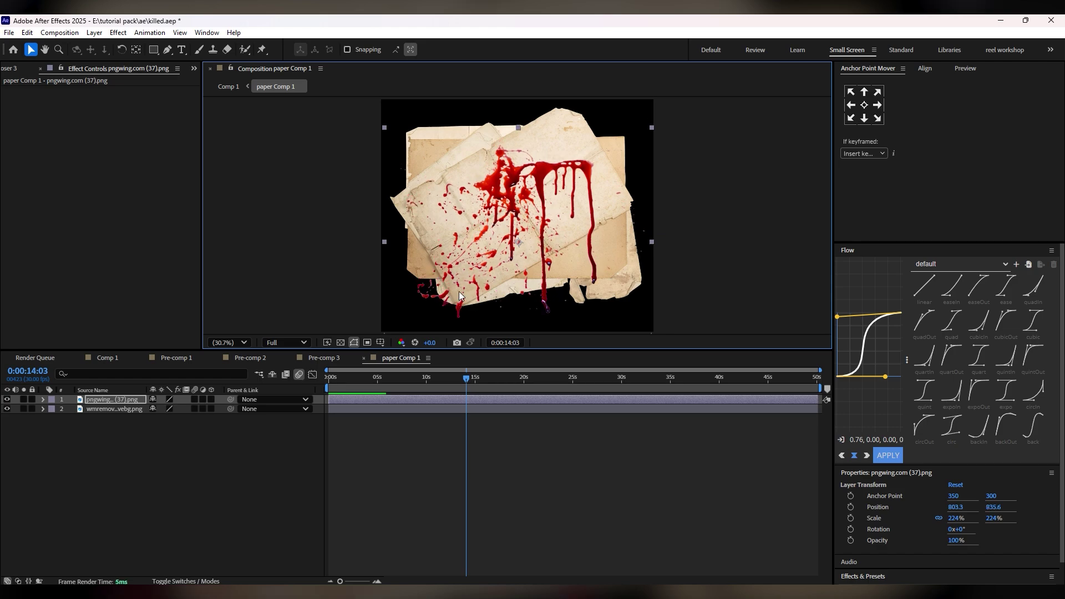
- Choose a blending mode for the blood splatter, lower its opacity to 66% and return to Comp 1
right_click(93, 403)
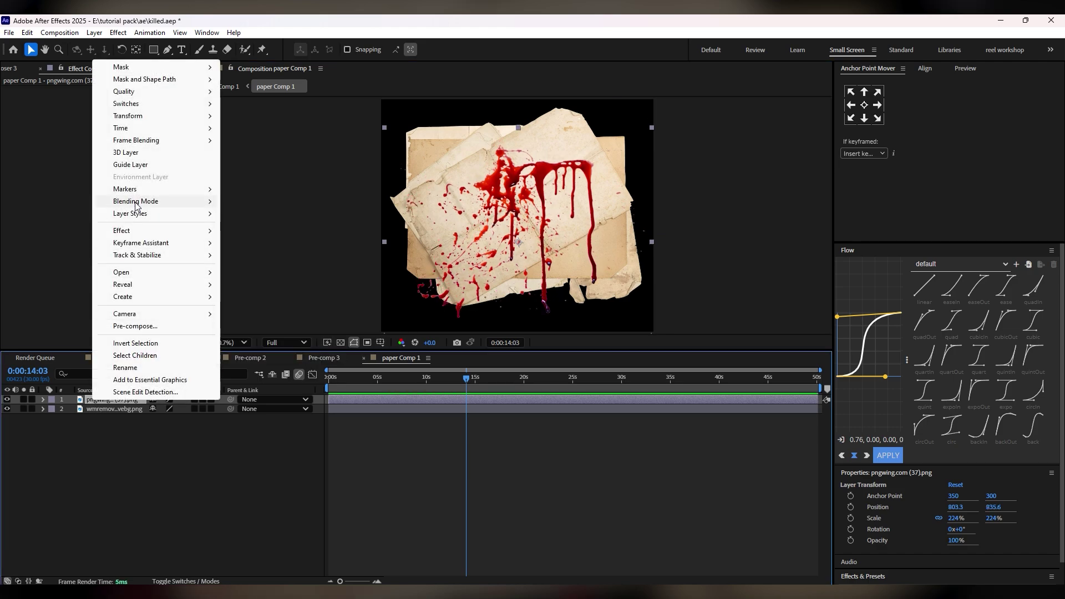
mouse_move(135, 205)
click(288, 206)
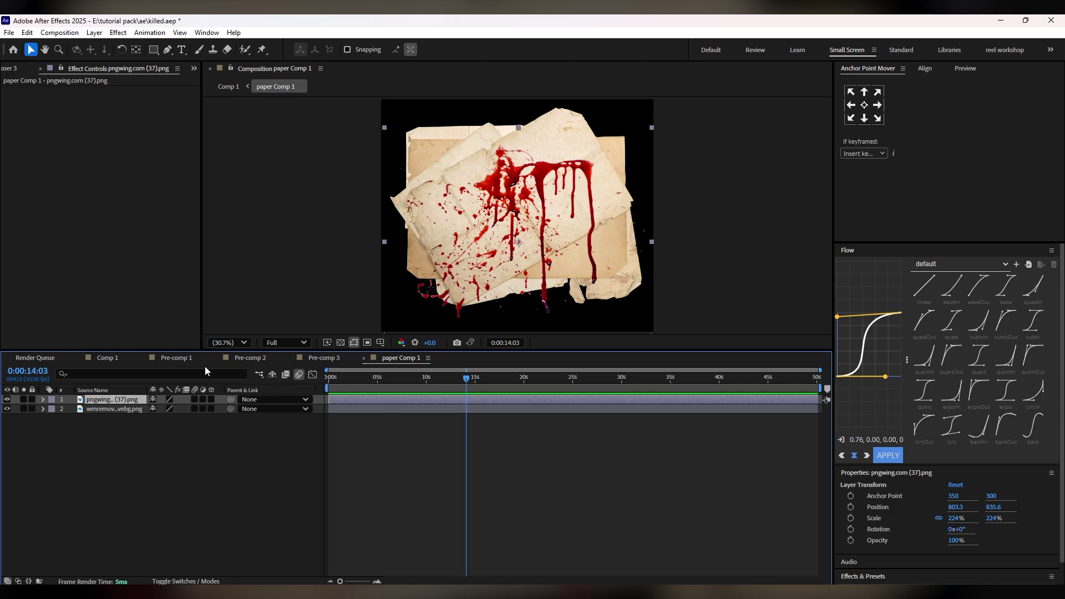
drag(959, 543, 939, 542)
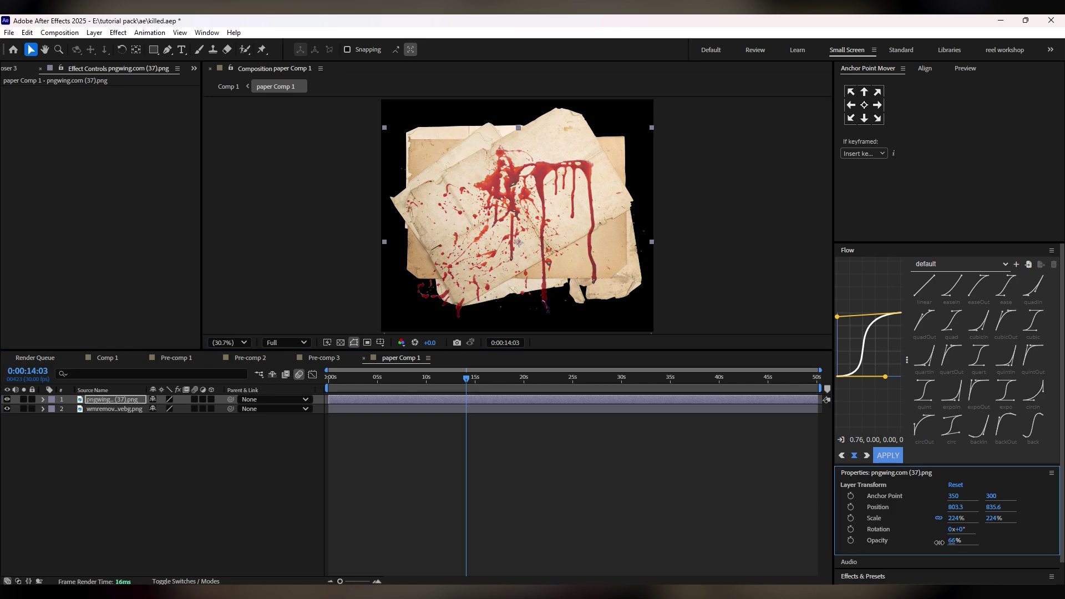
click(100, 358)
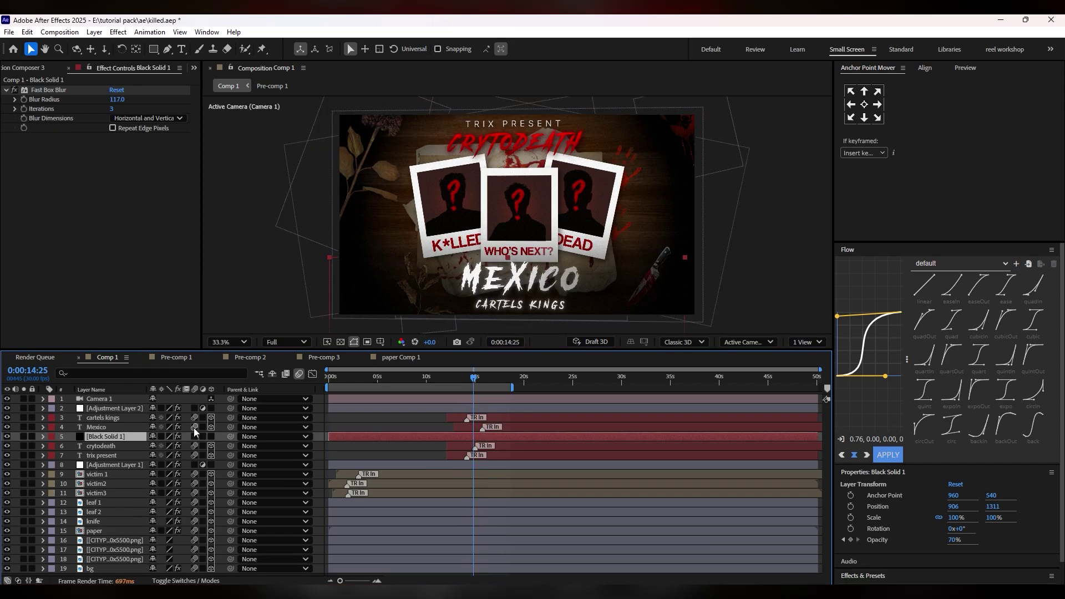
- Give only the word CARTELS in the cartels kings title a red fill
click(110, 417)
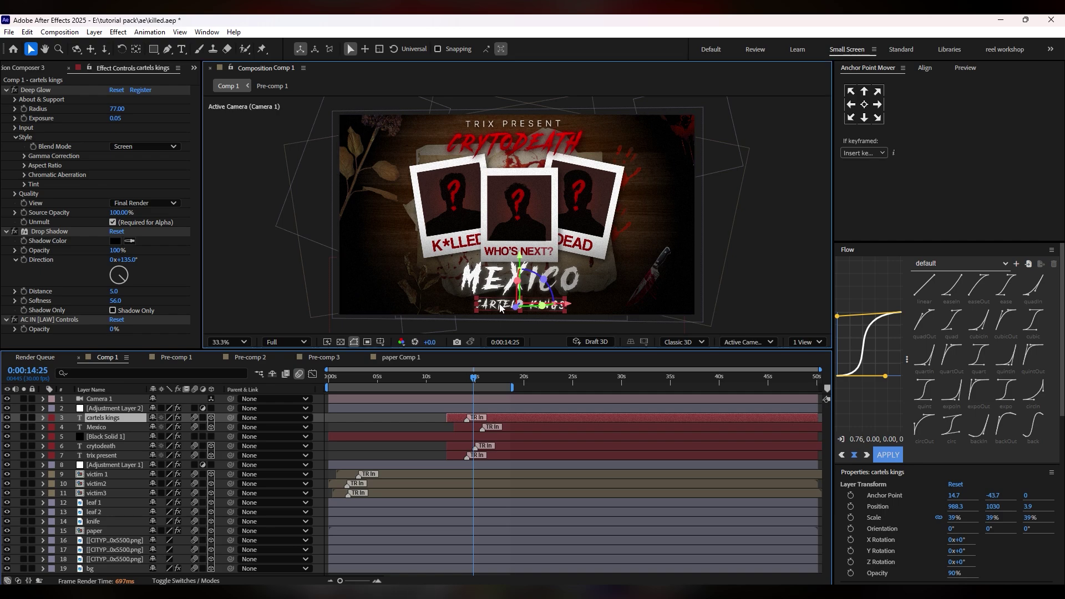
key(ctrl+t)
double_click(522, 305)
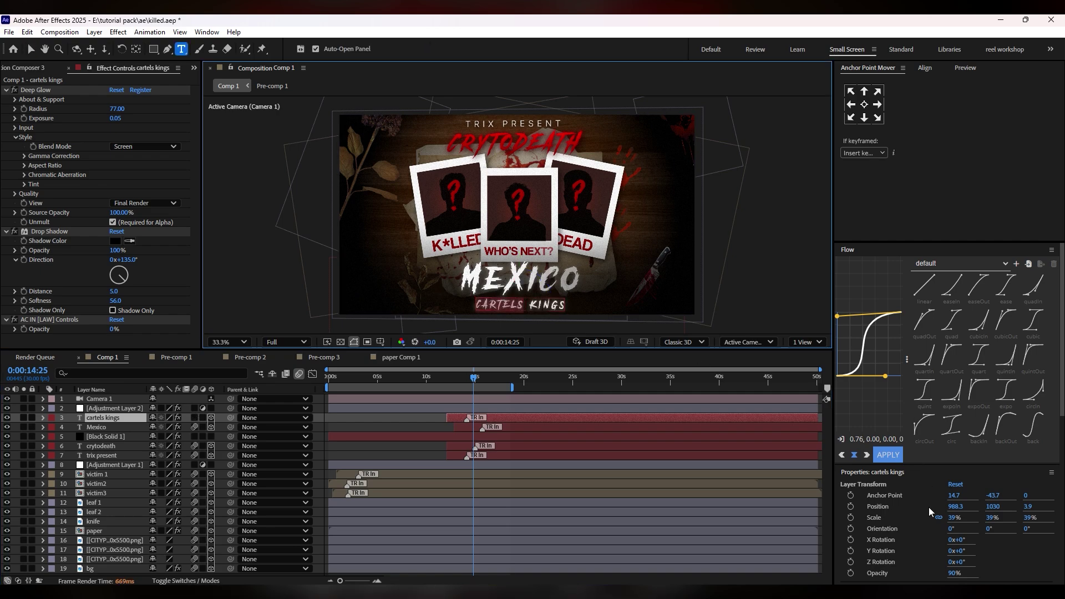
scroll(903, 563, down, 5)
click(872, 329)
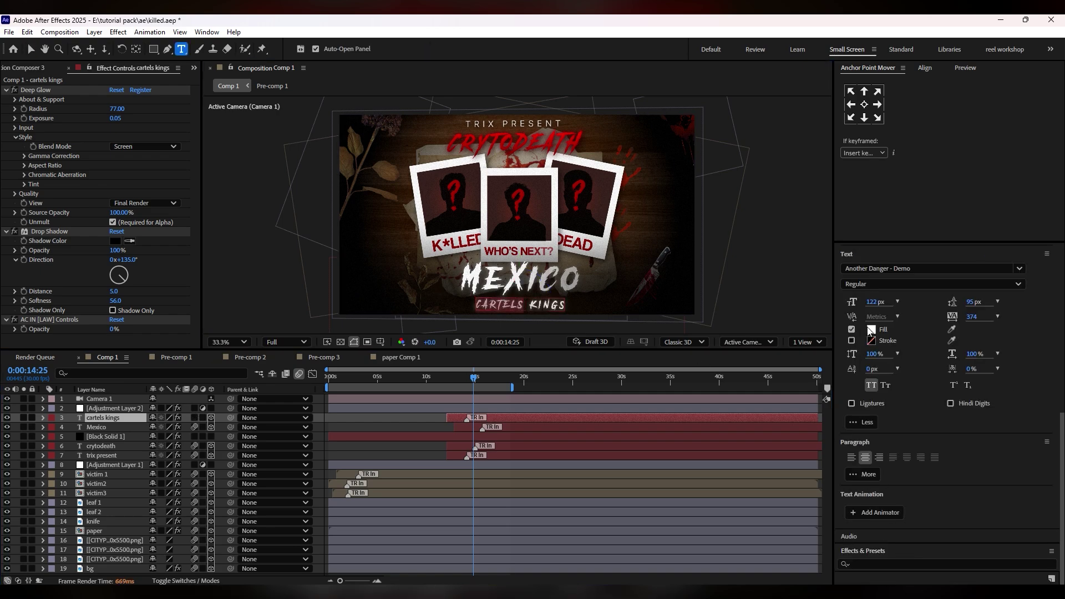
click(641, 239)
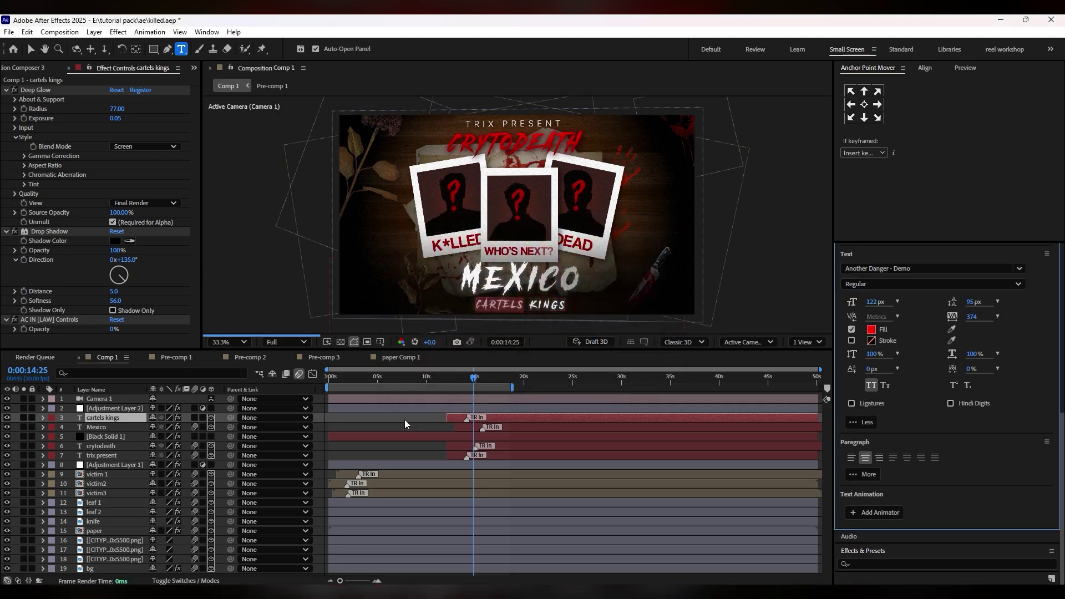
click(98, 418)
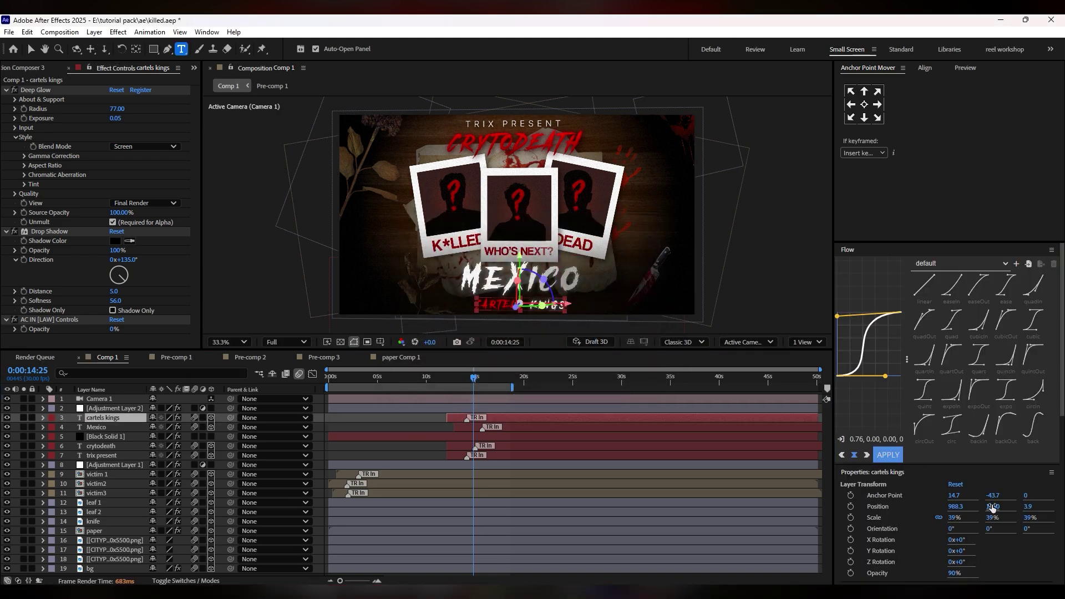
click(419, 437)
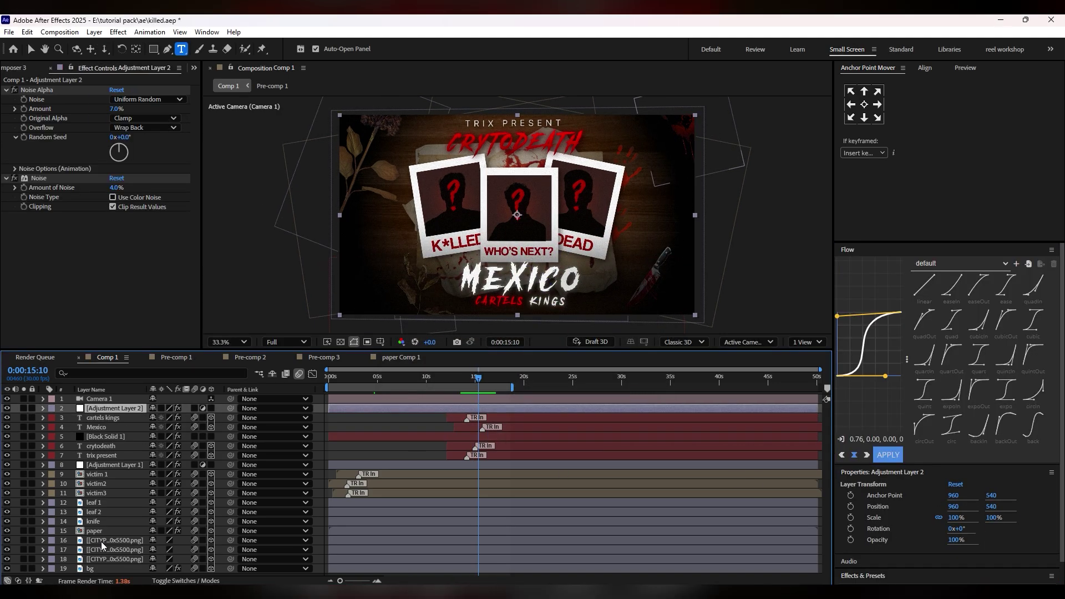
- Duplicate the upper-corner bloody handprint layer and move the copy beside the MEXICO title to Position 1319.2, 1016.7, -57.8
click(101, 542)
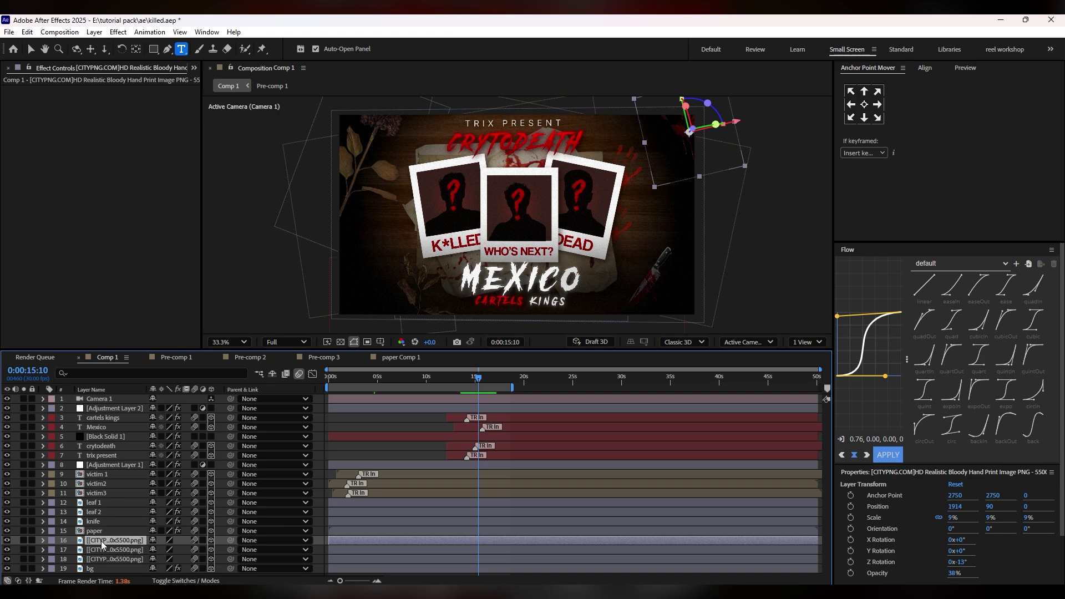
key(ctrl+d)
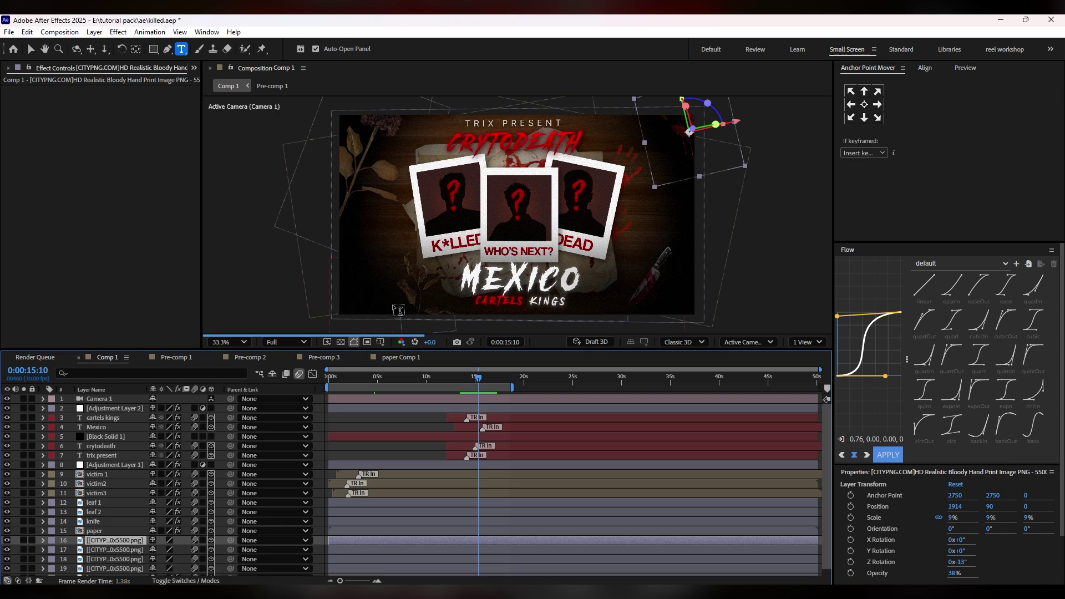
key(v)
drag(671, 160, 561, 333)
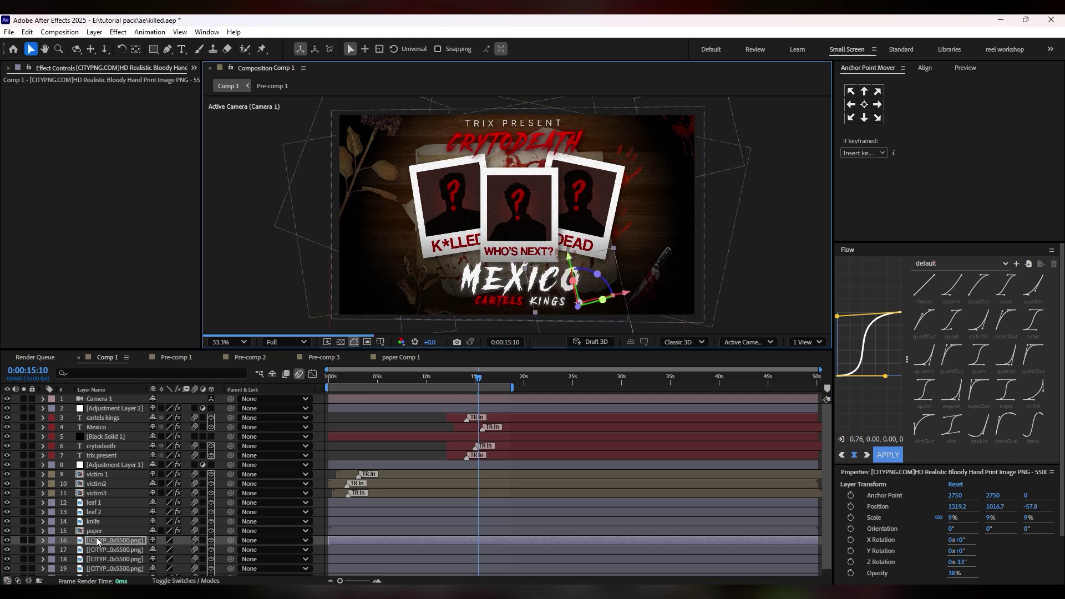
- Move the handprint copy above the title layers in the layer order and set its opacity to 77%
drag(98, 541, 120, 404)
drag(958, 576, 991, 572)
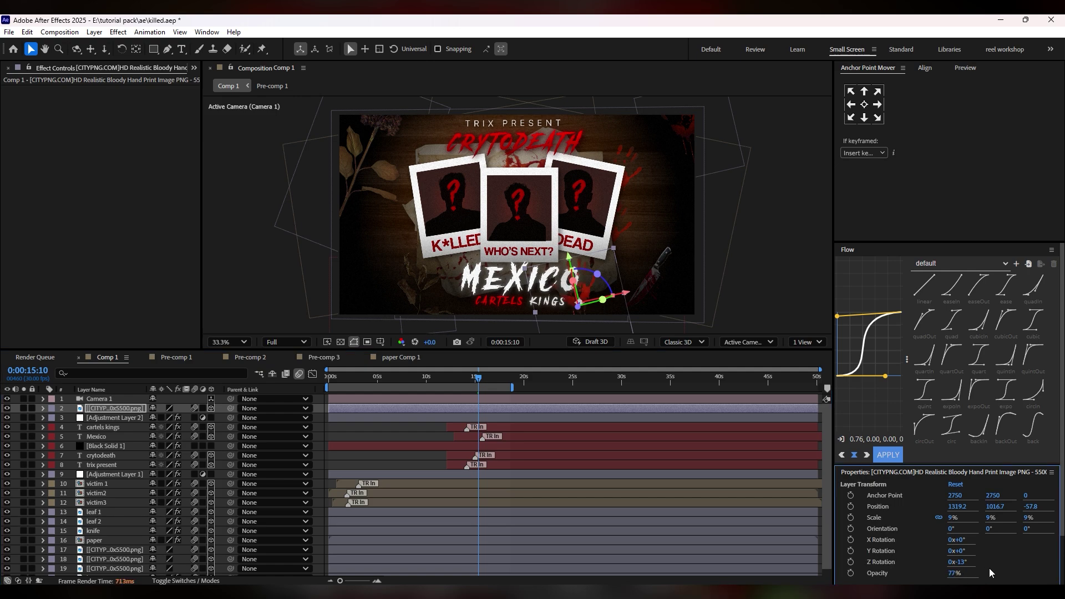
click(522, 277)
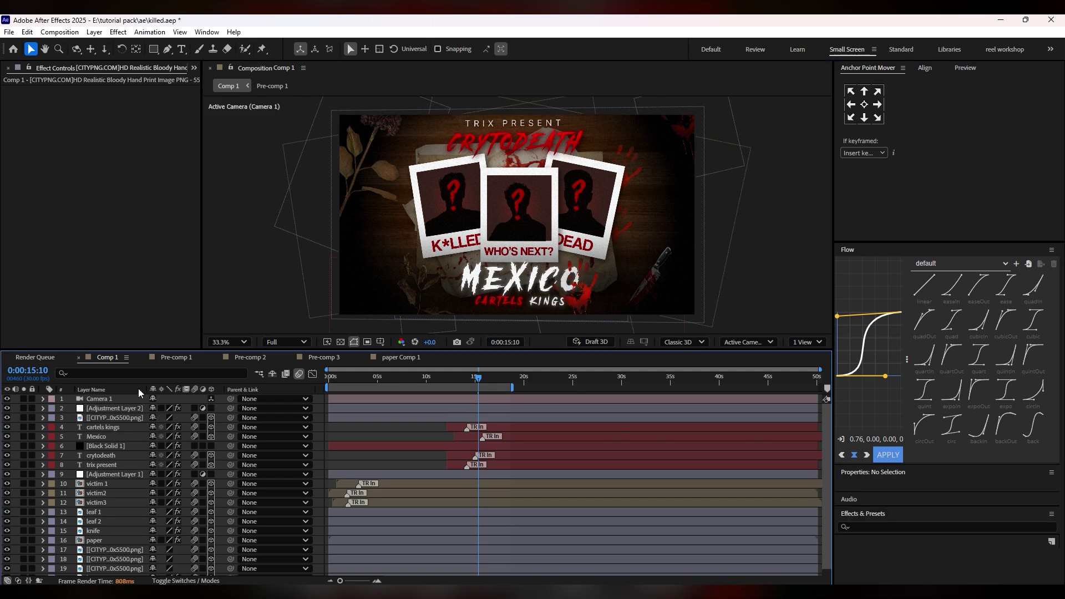
- Trim the start of the handprint copy beside the MEXICO title to 0:00:15:10 and keyframe its scale from 15% down to 9%
click(100, 420)
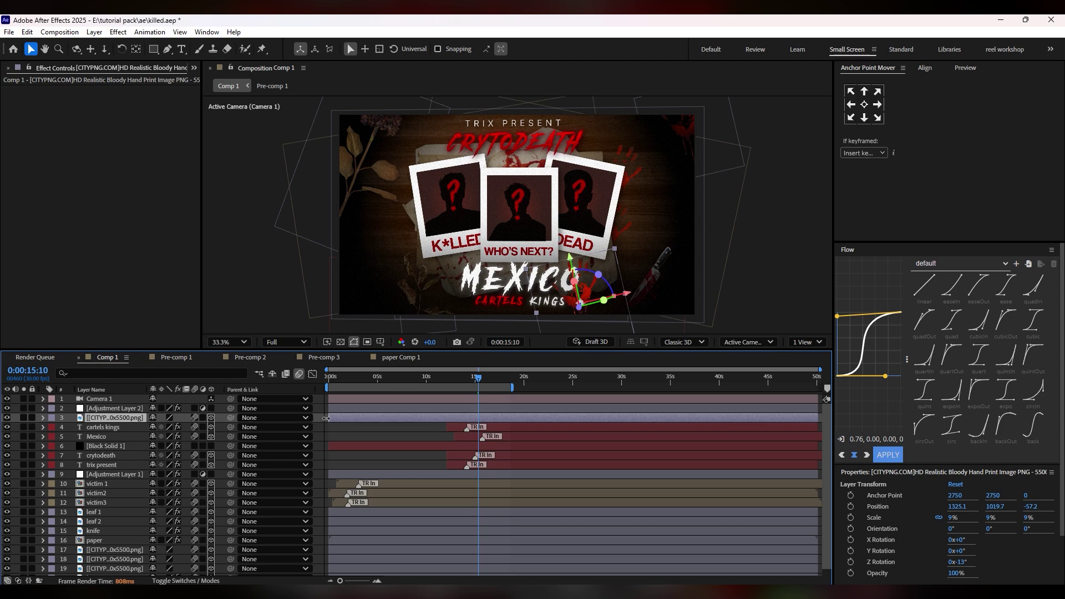
mouse_move(326, 418)
mouse_down()
mouse_move(499, 421)
mouse_move(482, 422)
mouse_up()
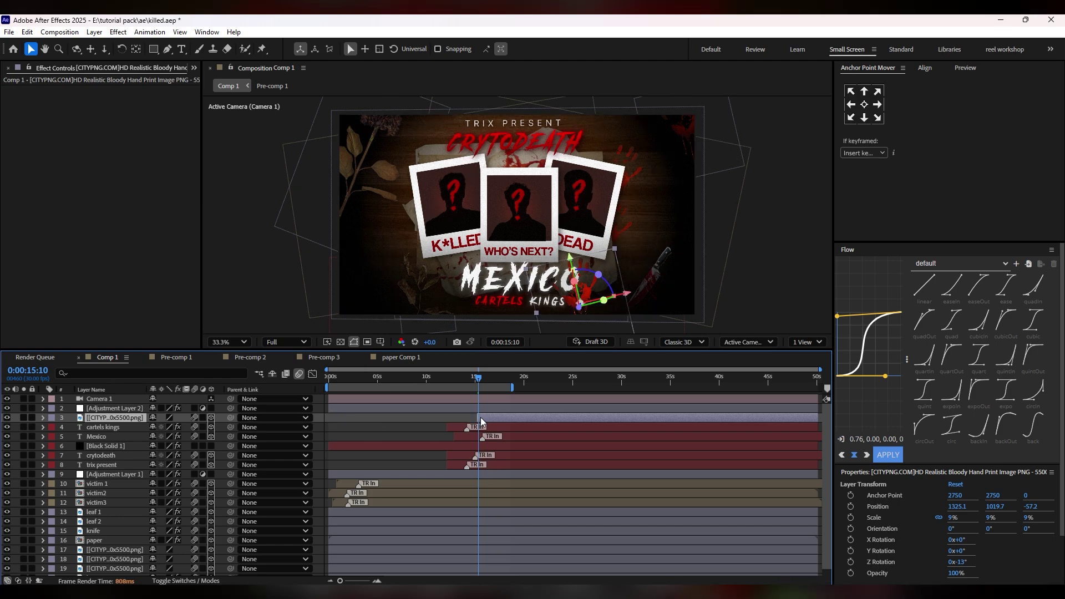
click(850, 518)
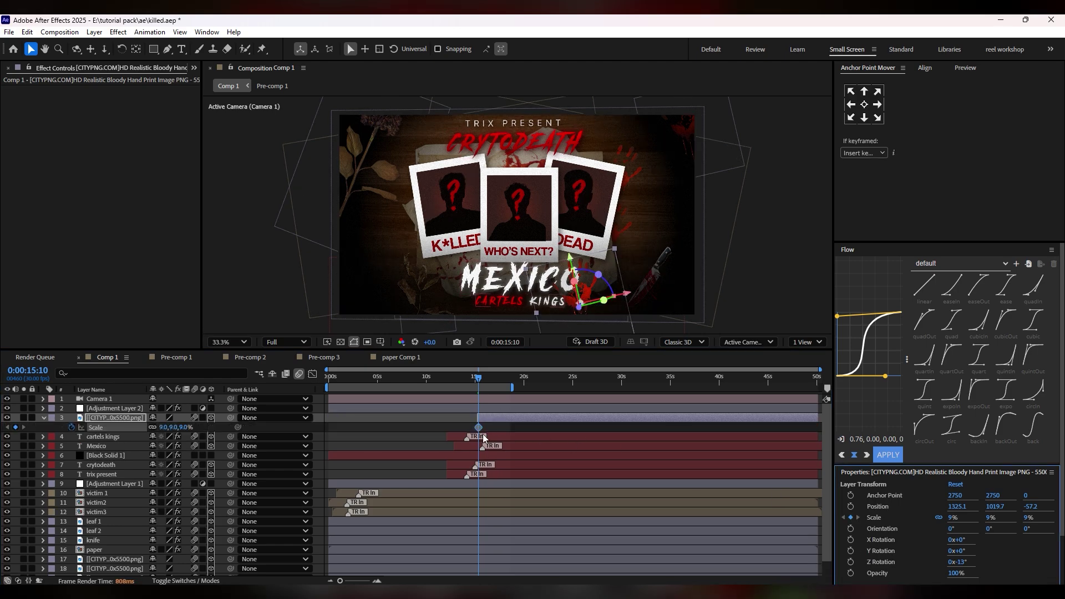
drag(482, 428, 490, 425)
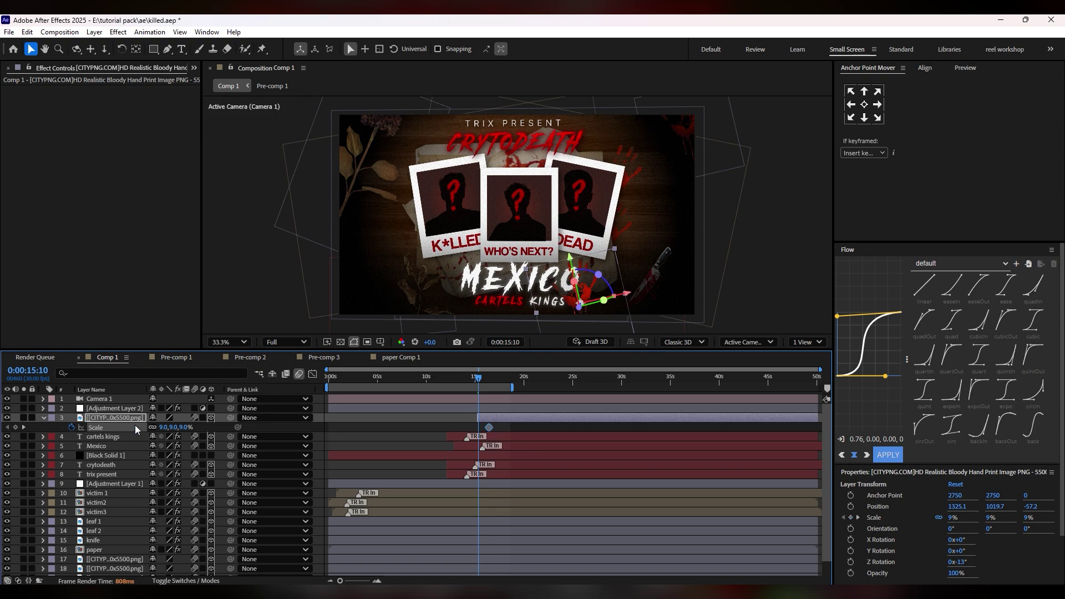
drag(198, 426, 184, 430)
- Keyframe the handprint copy's opacity to fade in from 0% to 100%, finishing before its last scale keyframe
key(alt+shift+t)
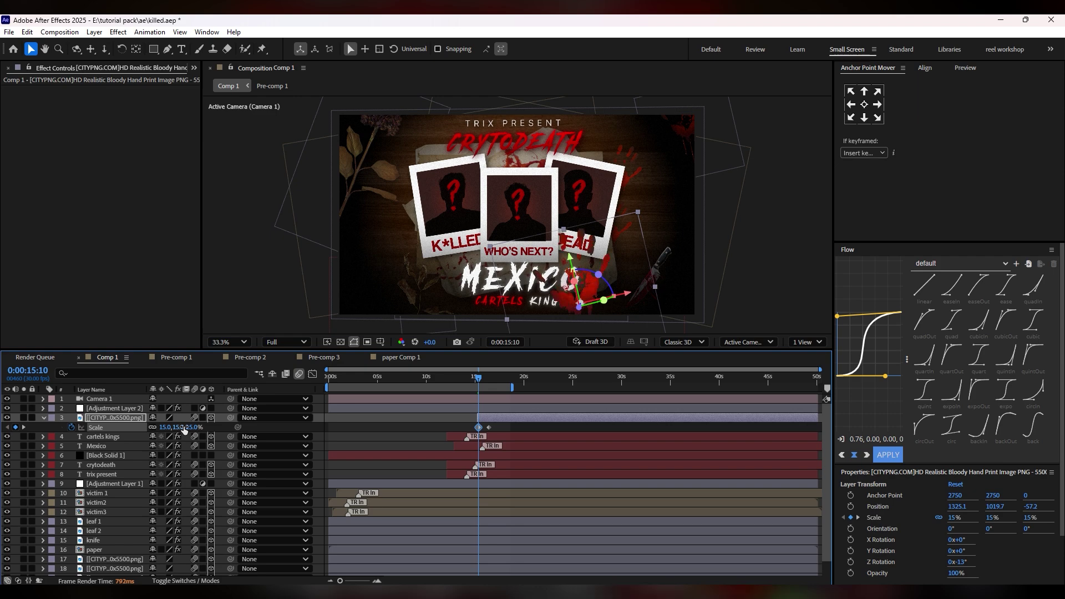
scroll(587, 438, up, 5)
drag(574, 437, 661, 441)
click(956, 573)
text(0)
key(Return)
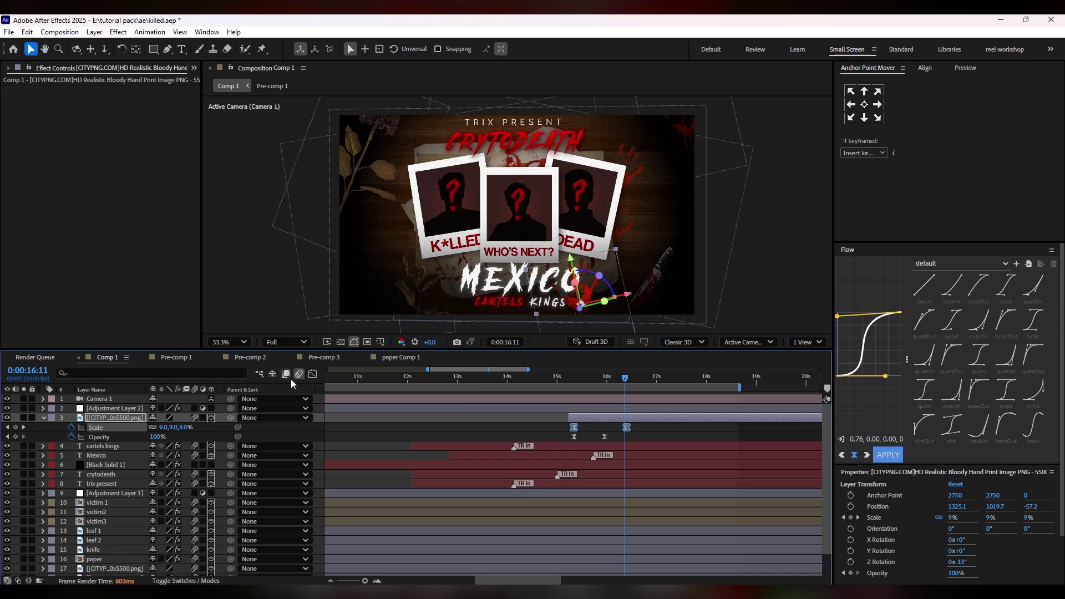
- Adjust the easing of the handprint's scale keyframes in the speed graph and preview the animation from about 0:00:15:06
click(313, 374)
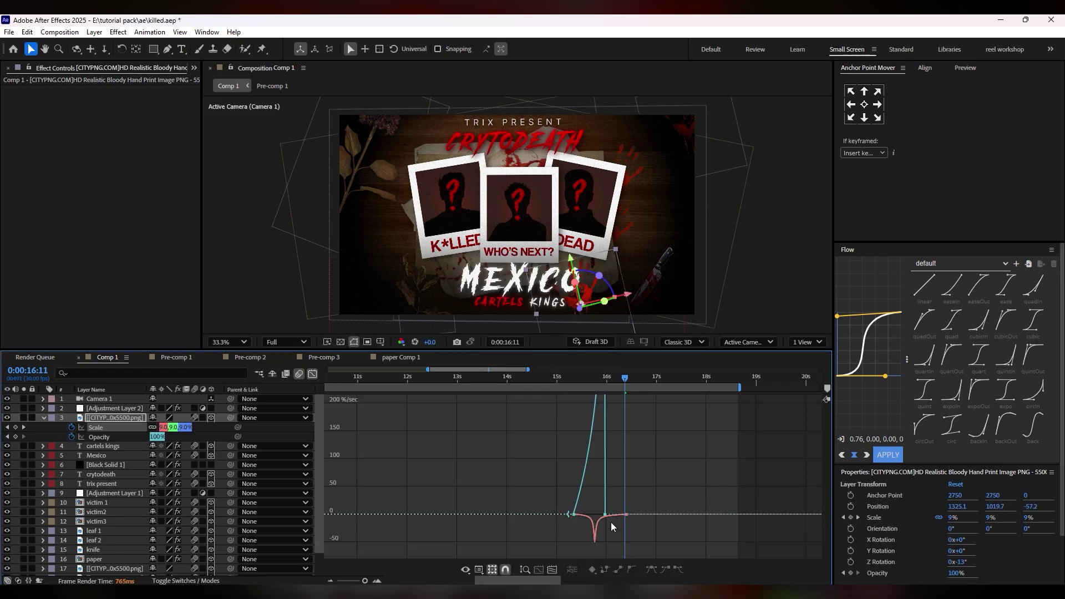
mouse_move(627, 515)
click(627, 515)
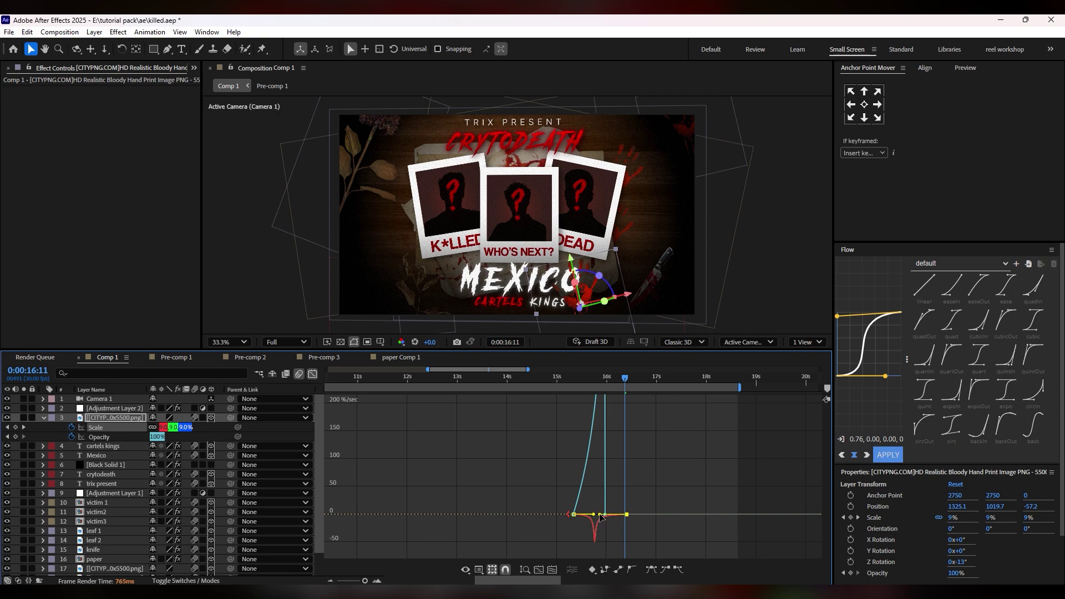
drag(627, 514, 633, 514)
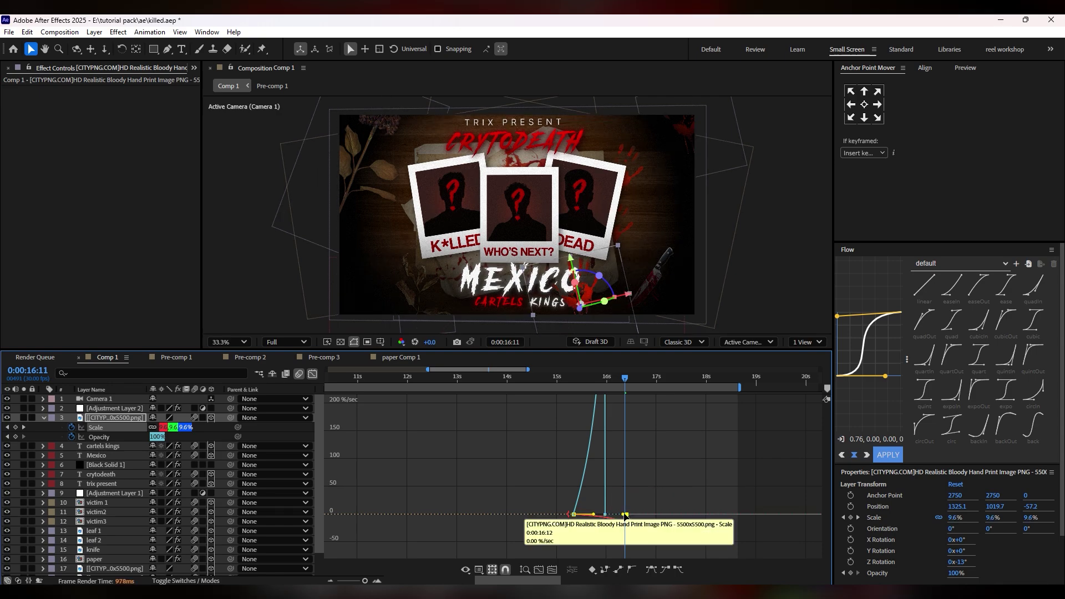
key(shift+F3)
click(567, 381)
key(space)
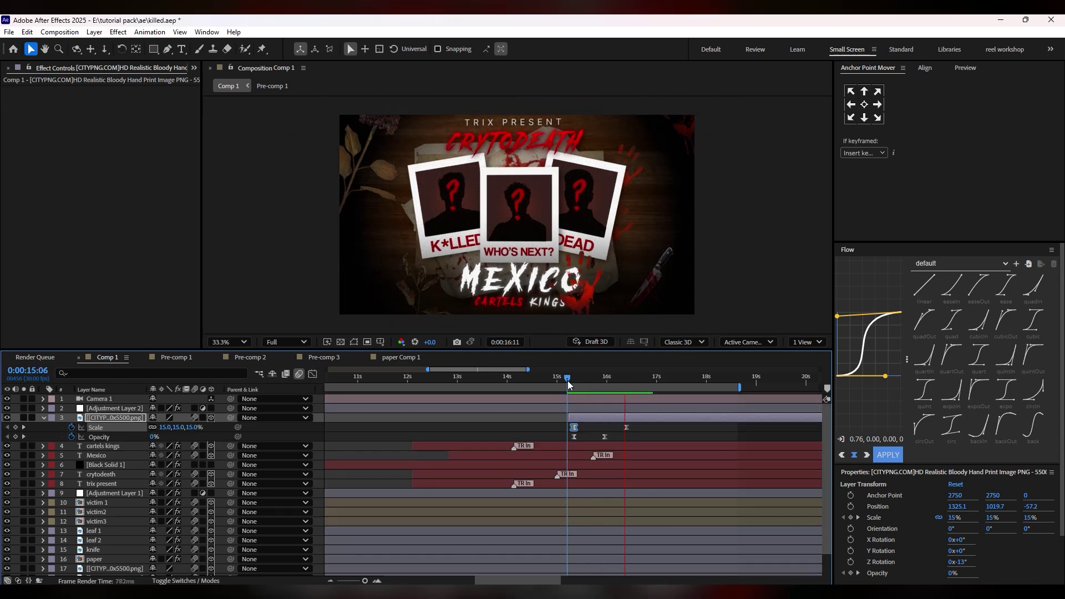
- Move the handprint's last scale keyframe earlier to align with its final opacity keyframe, and preview the result
drag(626, 428, 605, 430)
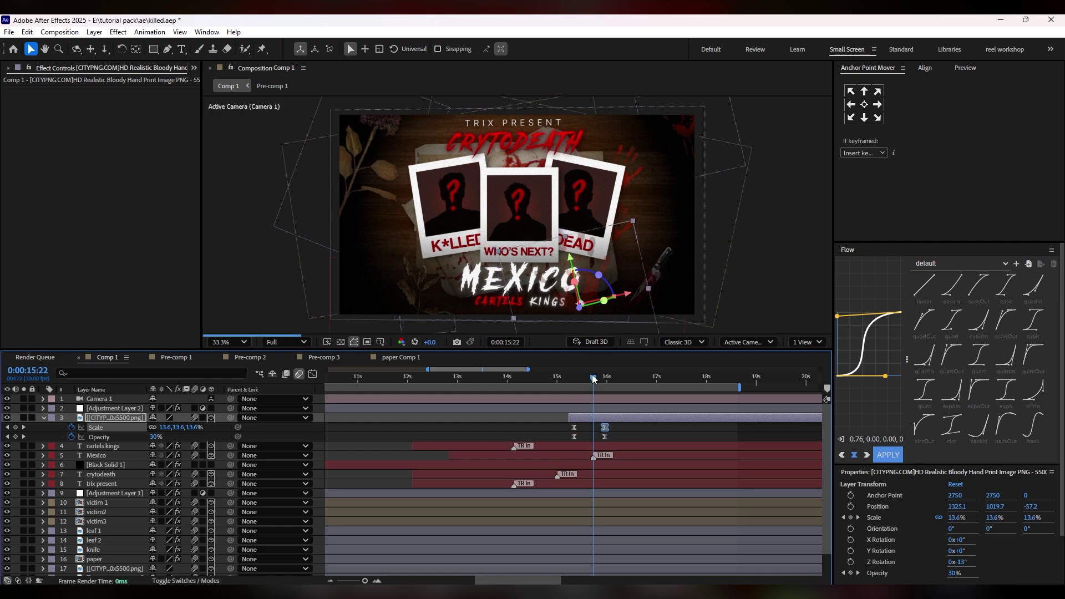
click(568, 378)
key(space)
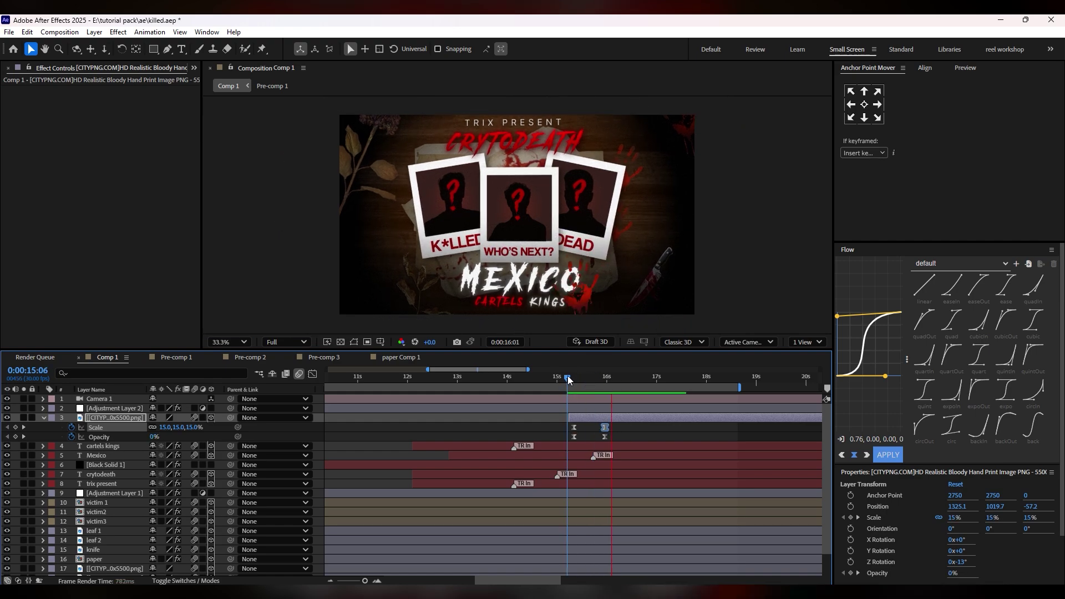
click(570, 378)
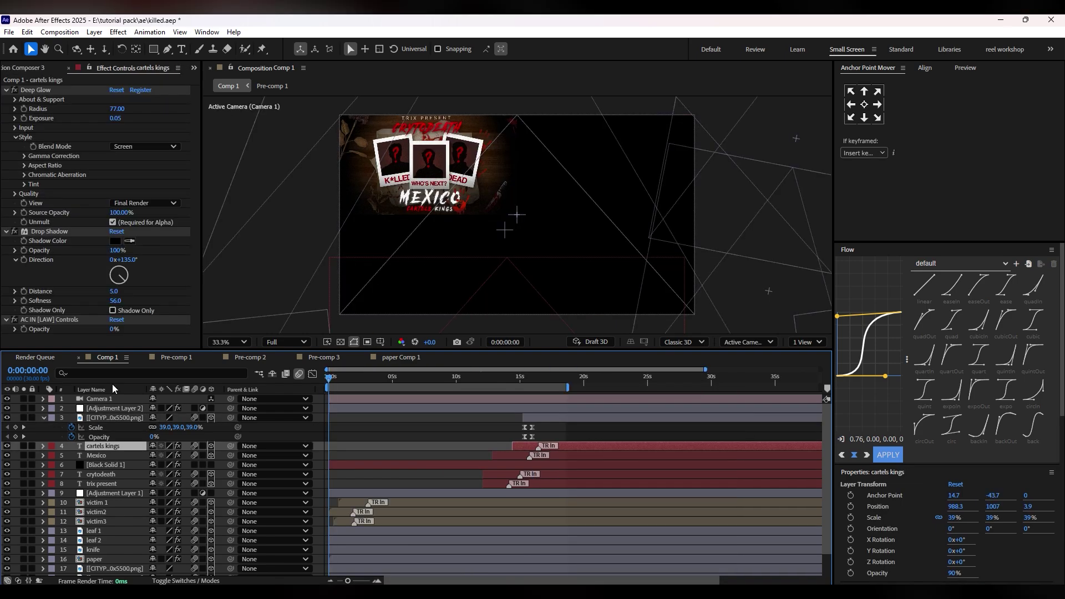
key(space)
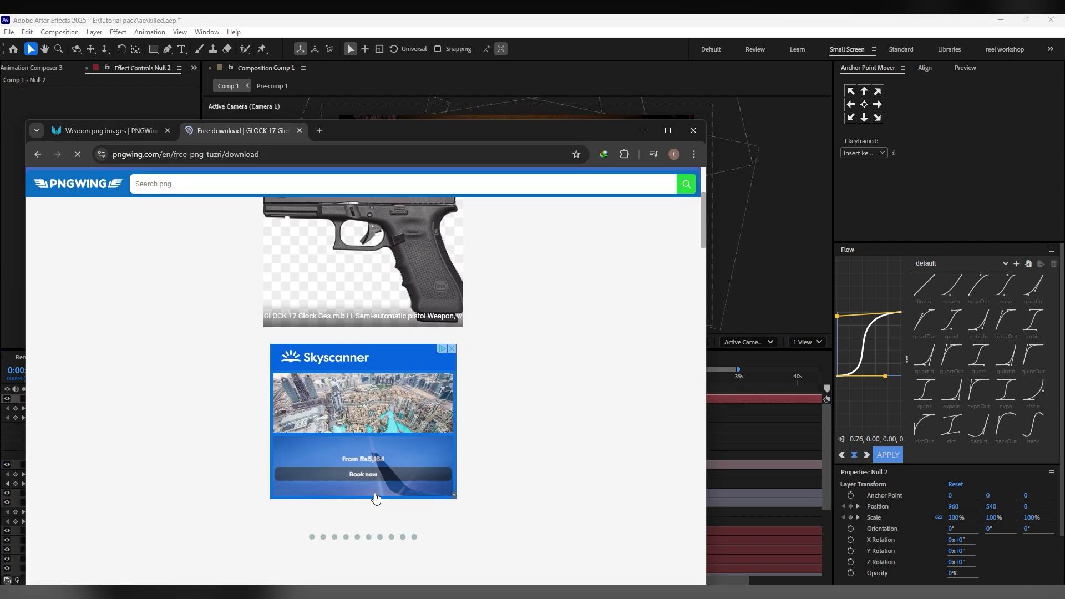
- Download the GLOCK 17 PNG from PNGWing in the browser and add the image to Comp 1 in After Effects
scroll(373, 492, down, 3)
click(625, 185)
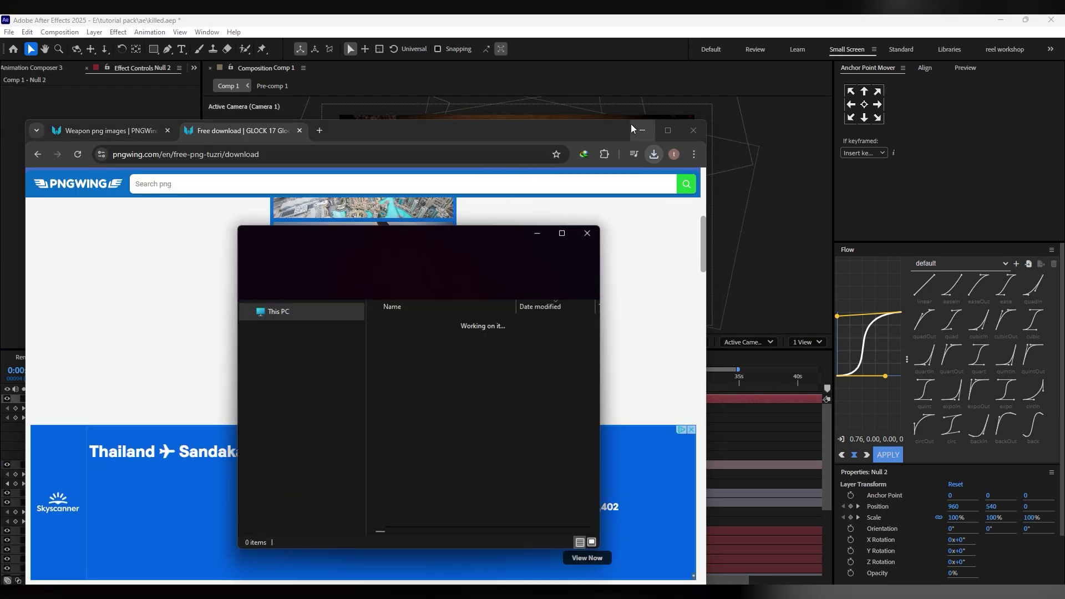
click(642, 130)
drag(404, 337, 348, 340)
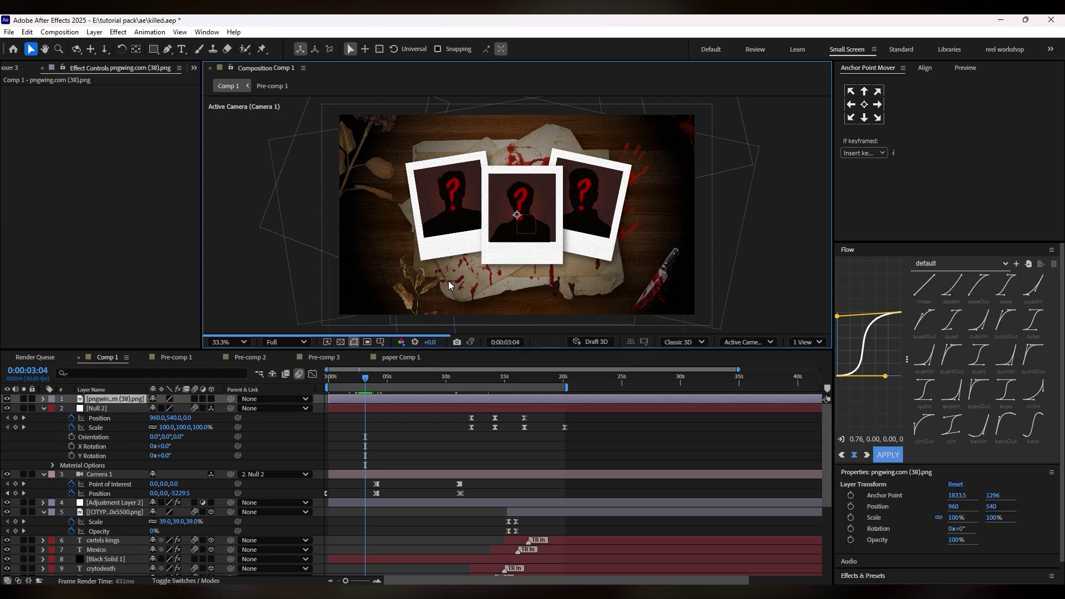
- Scale the pistol image to 18%, rotate it to 54° and place it in the scene's lower-left corner at about Position -24, 1011
drag(961, 528, 914, 514)
drag(560, 219, 417, 308)
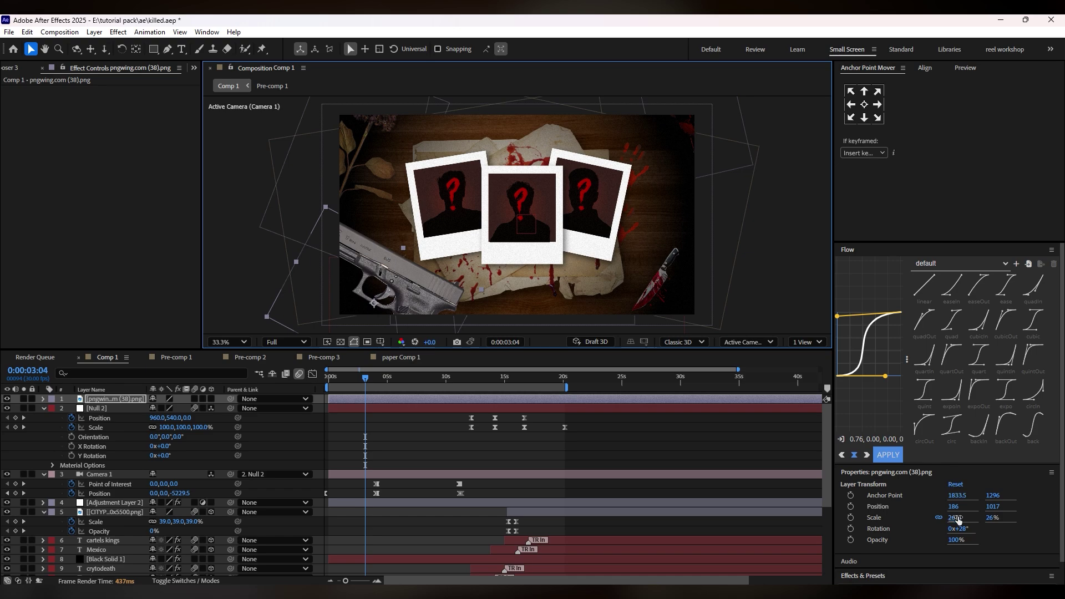
drag(957, 519, 811, 512)
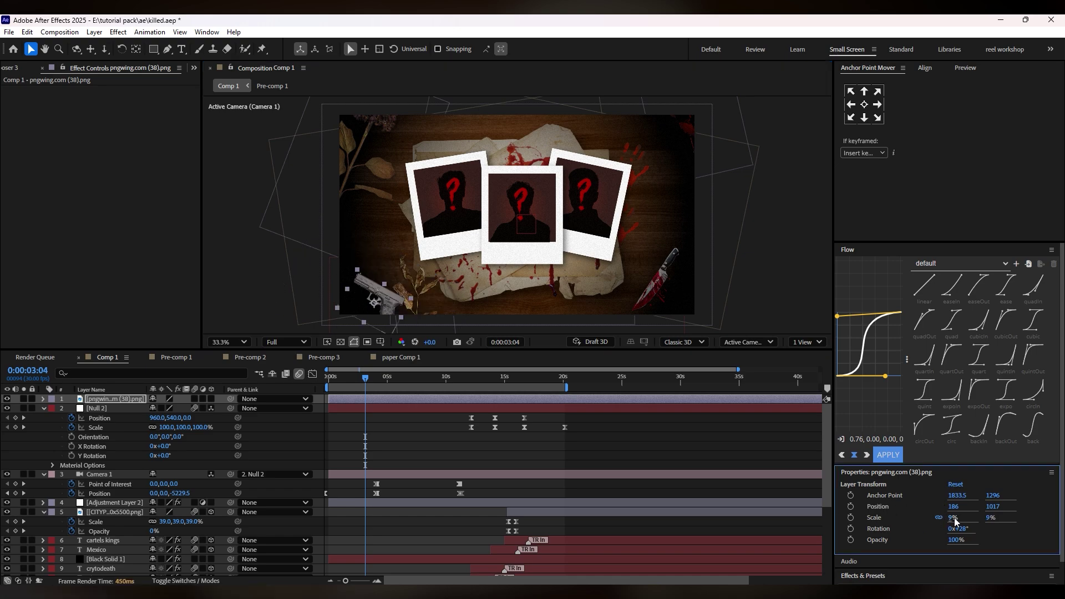
drag(960, 518, 983, 517)
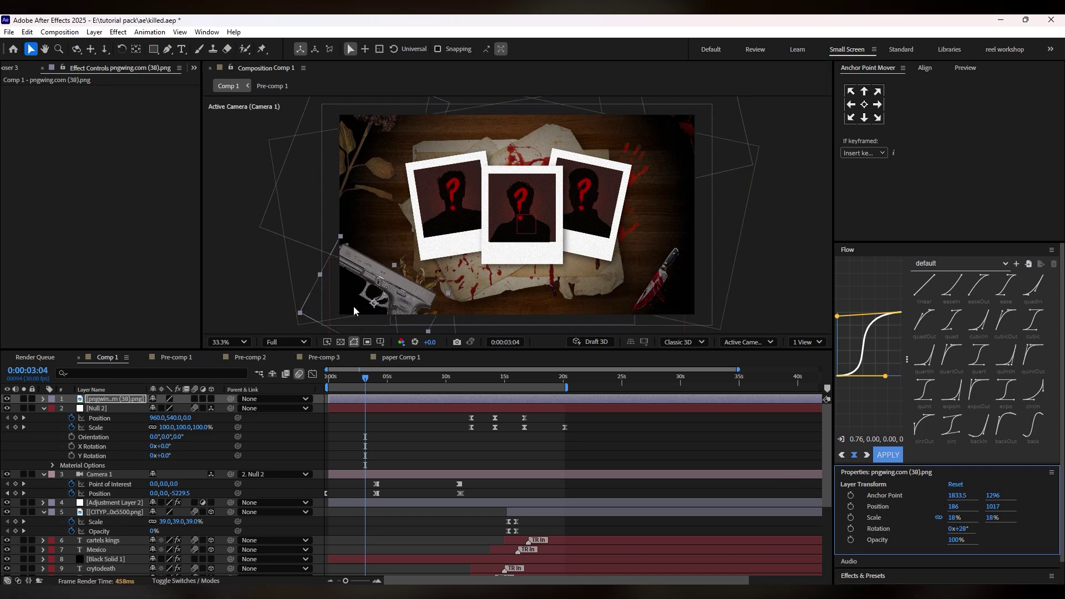
drag(355, 308, 328, 310)
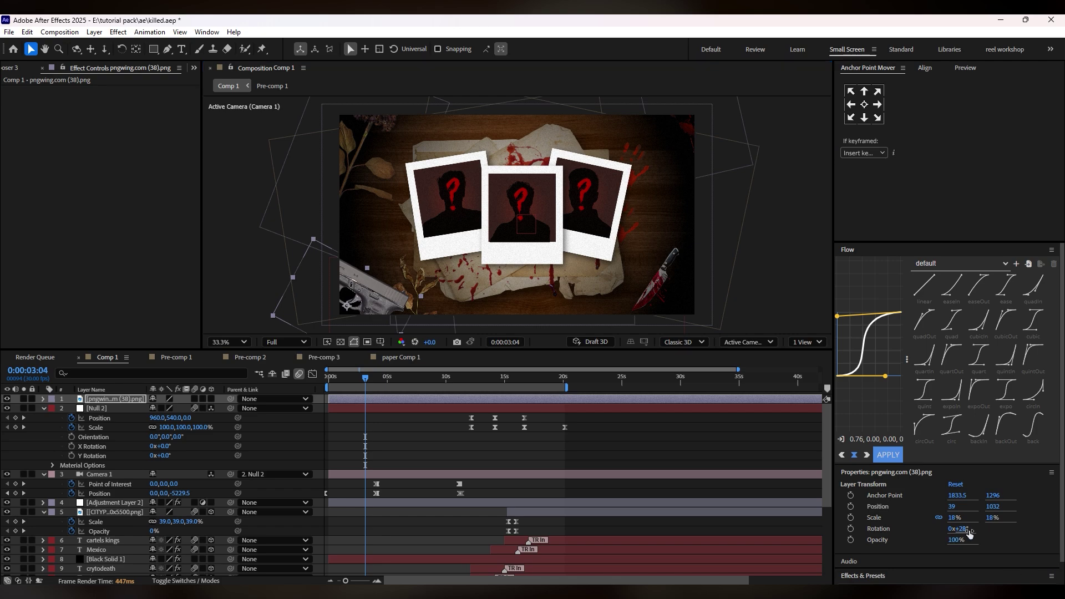
drag(967, 528, 982, 528)
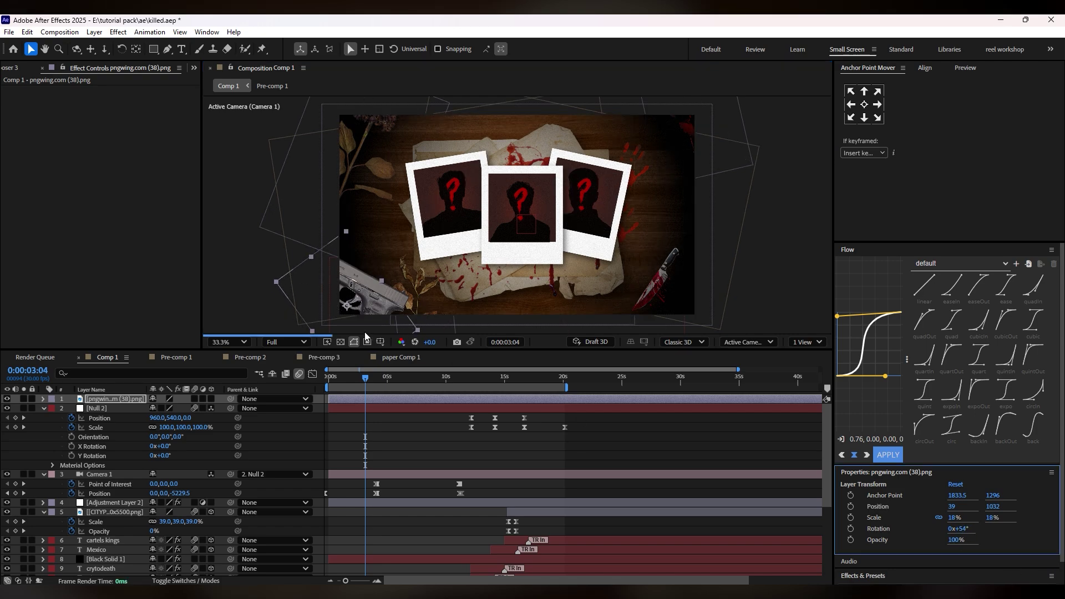
drag(334, 290, 336, 287)
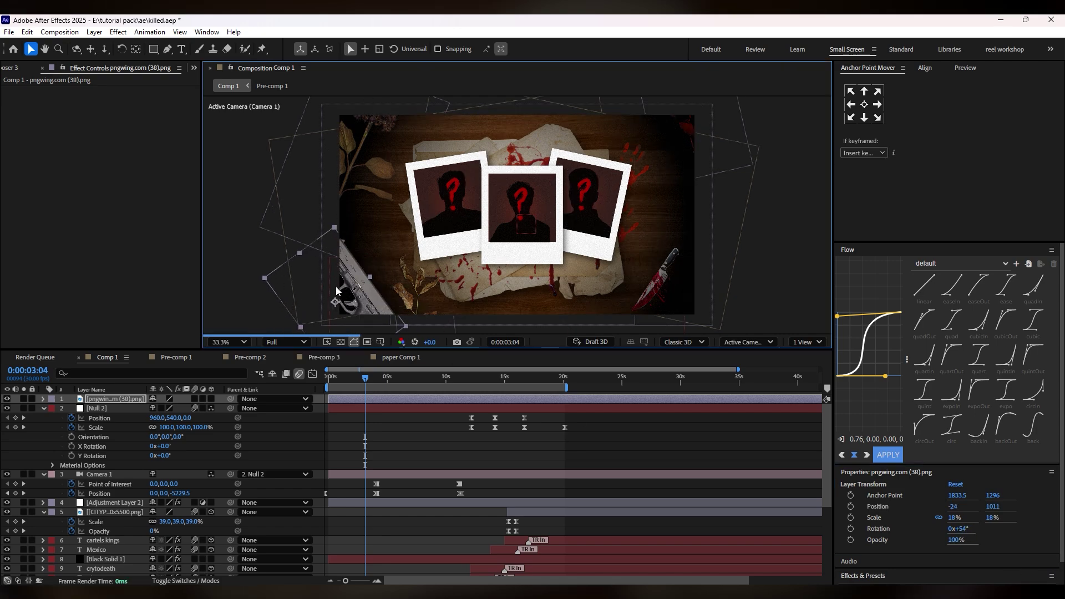